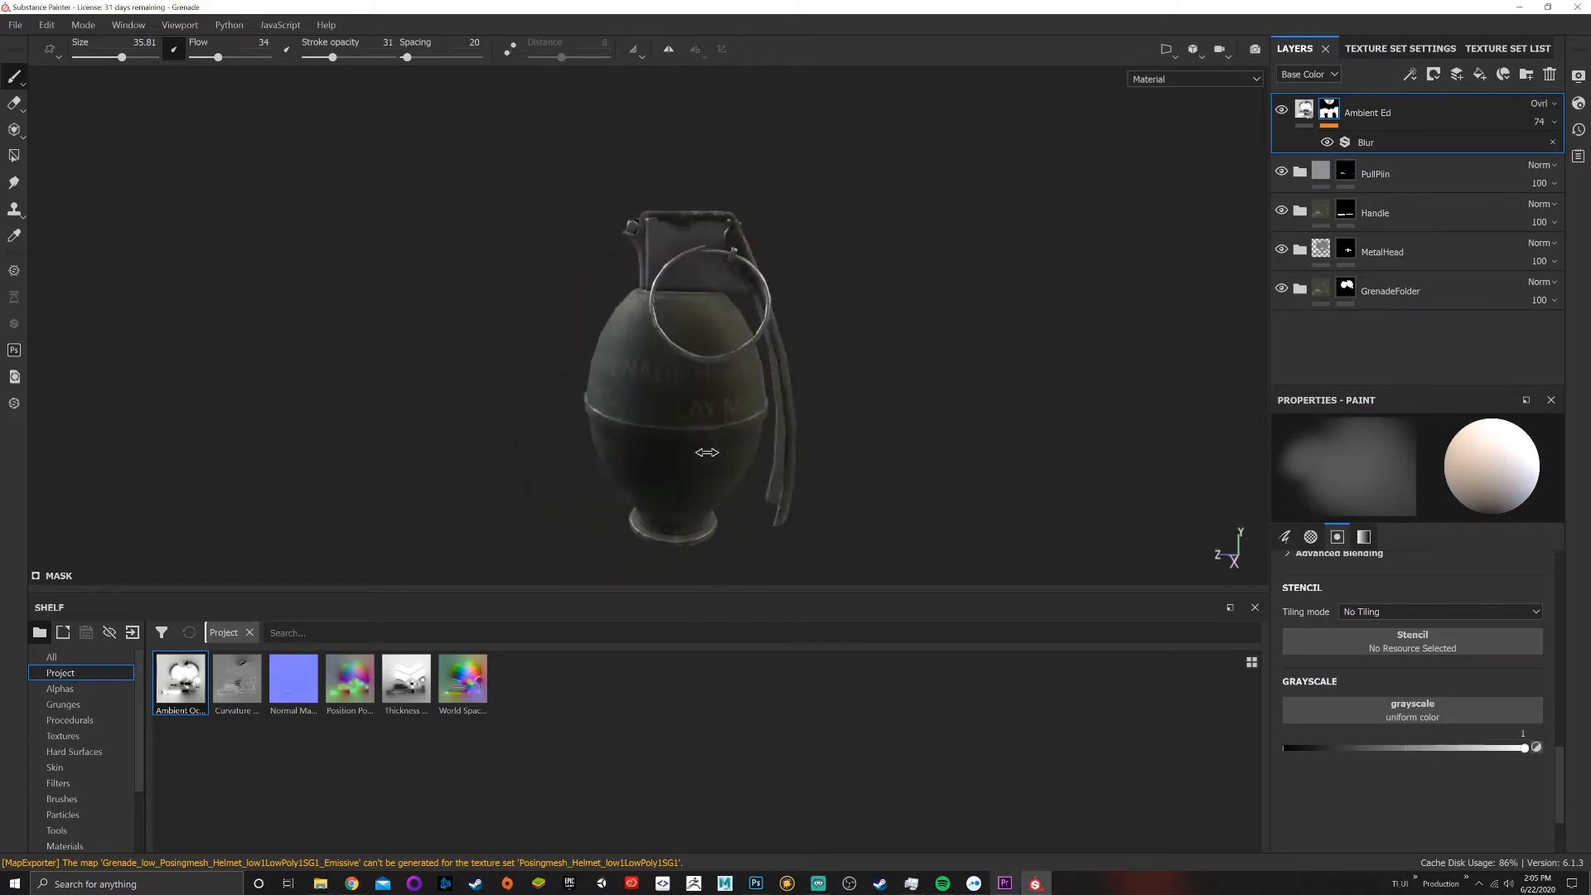
Add a fill layer above the Ambient Ed layer and leave only its color channel enabled, disabling height, rough, metal and nrm
right_click_drag(762, 445, 758, 359, "alt")
middle_click_drag(758, 359, 834, 405, "alt")
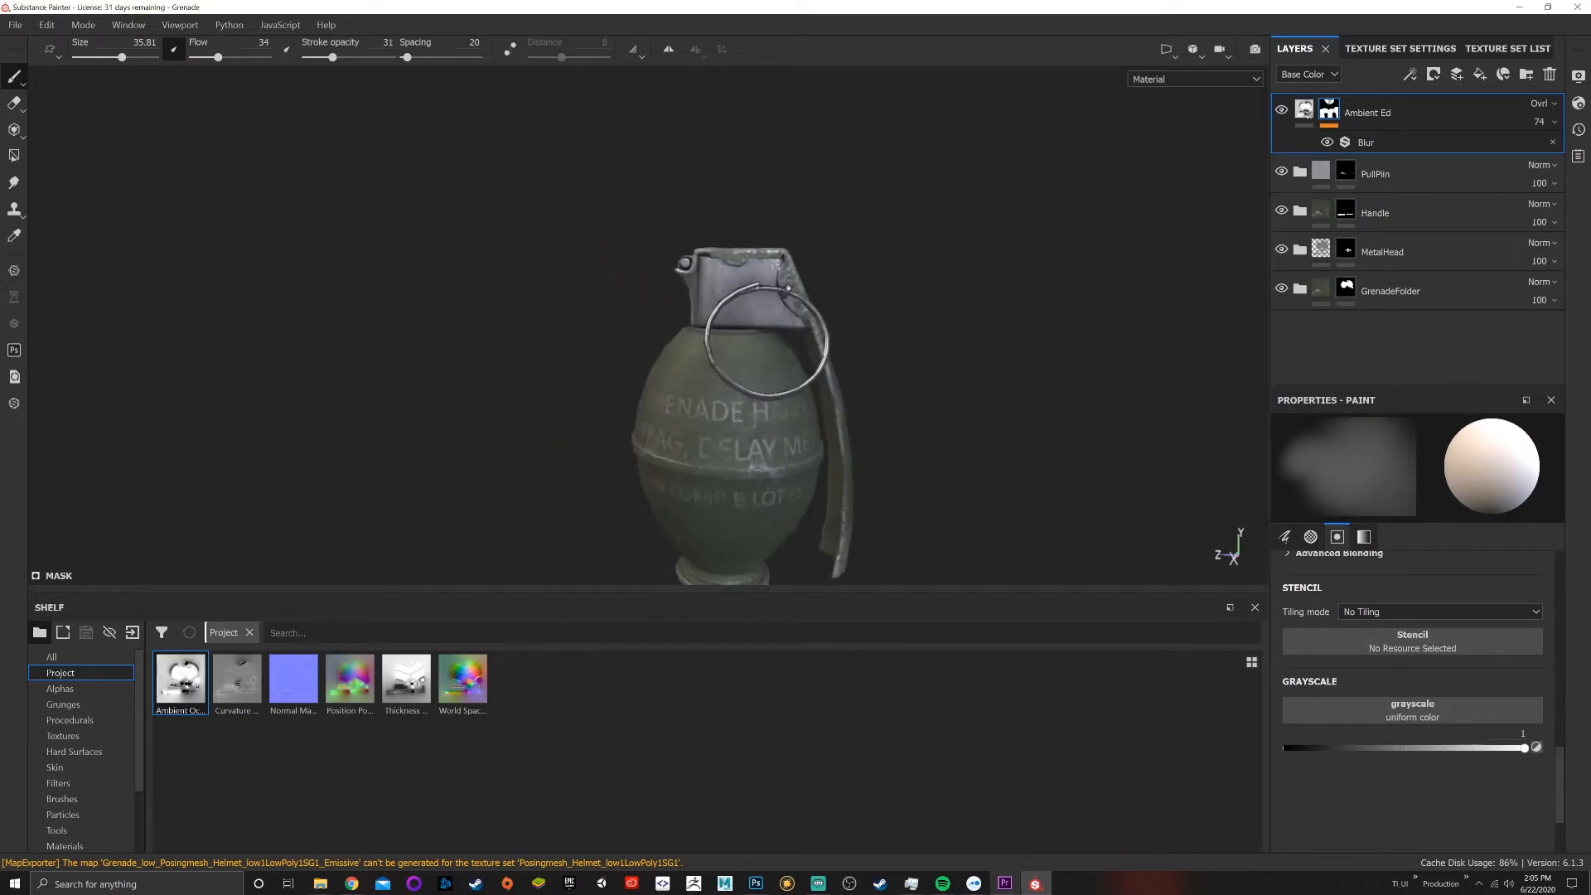
left_click_drag(850, 405, 869, 373, "alt")
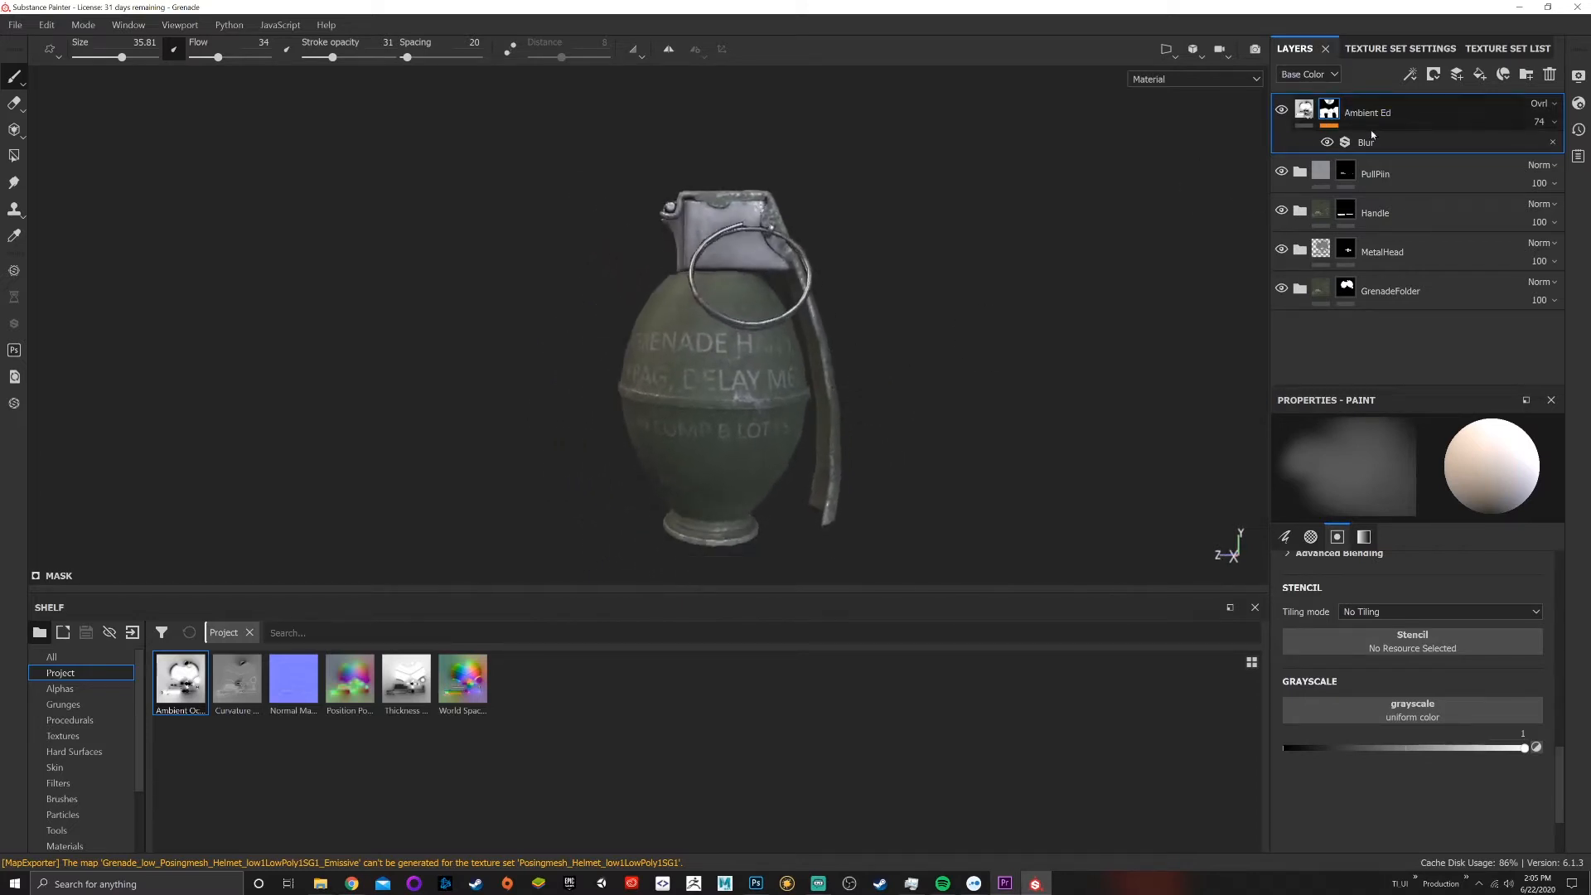
left_click(1480, 76)
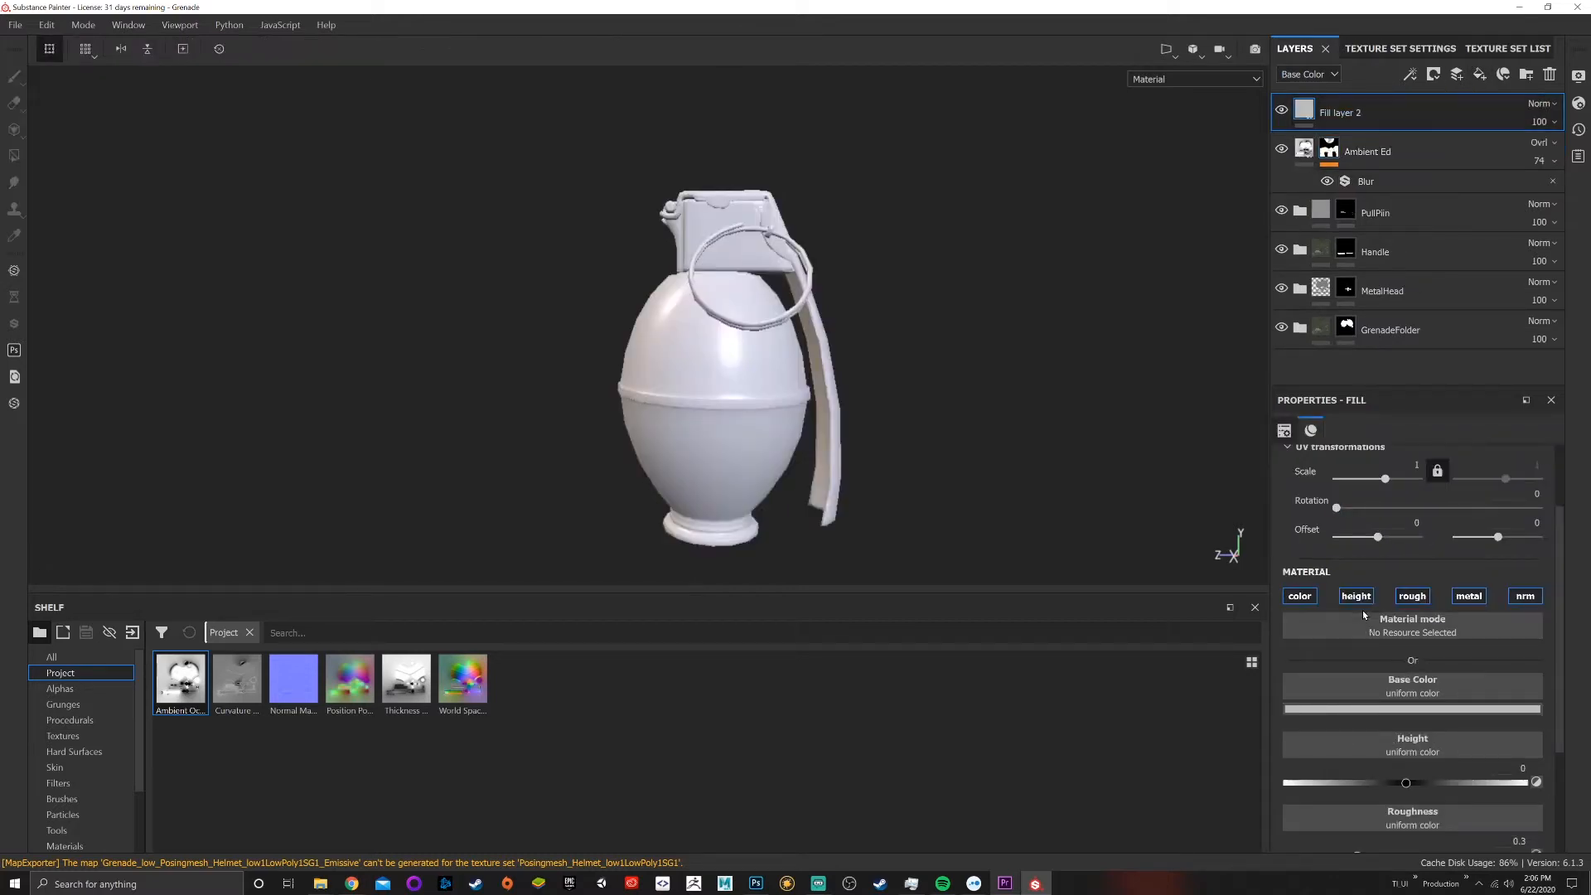
left_click(1356, 595)
left_click(1412, 596)
left_click(1468, 595)
left_click(1525, 595)
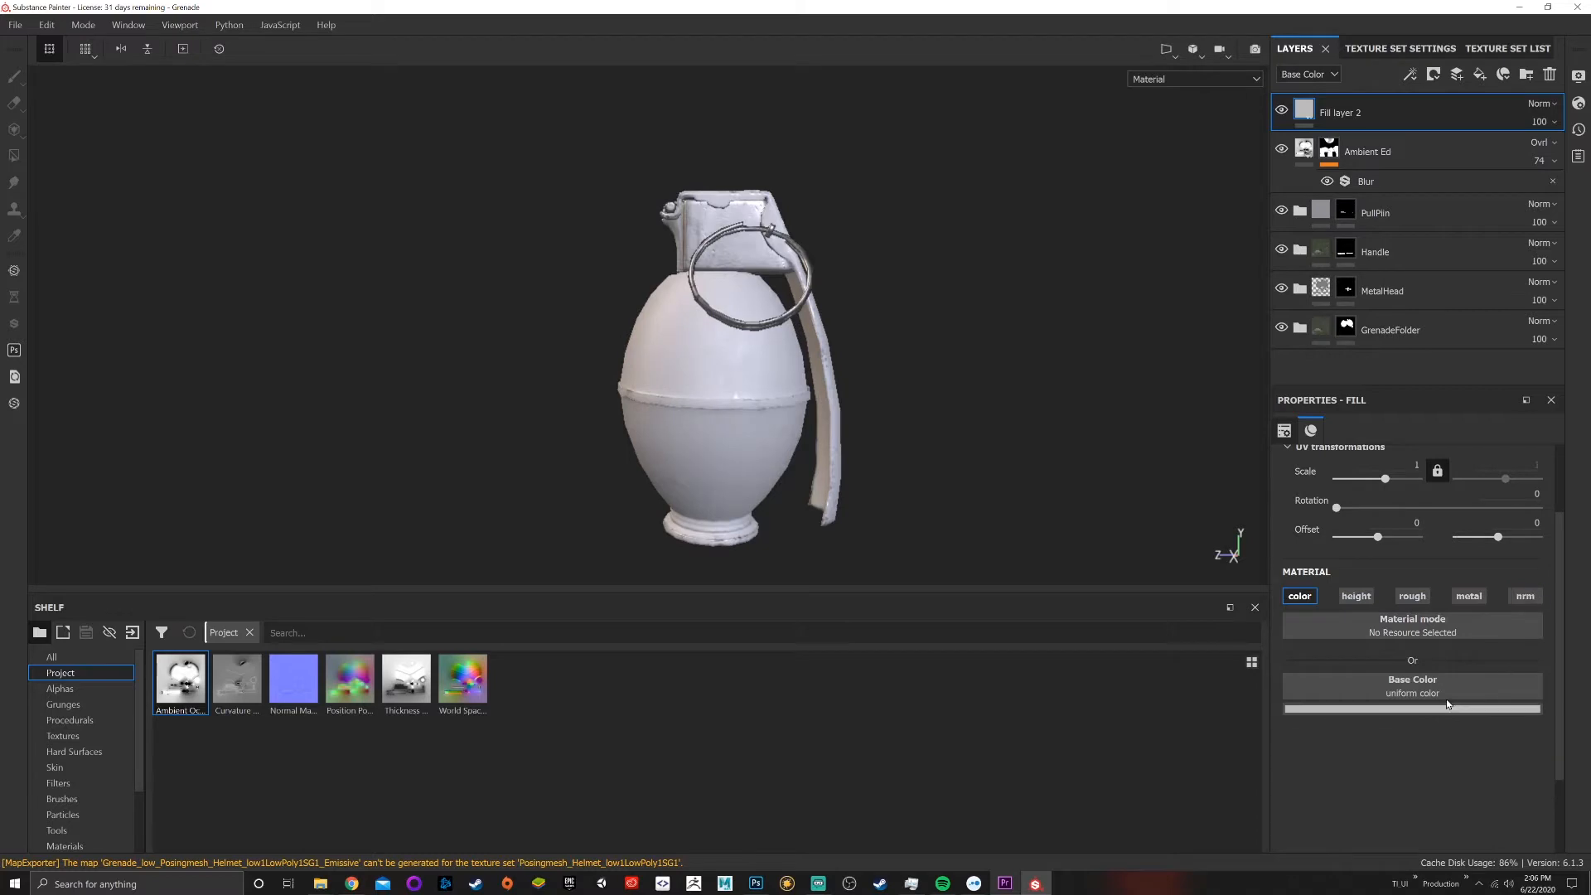
Set the new fill layer's base color to a bright saturated red
left_click(1446, 709)
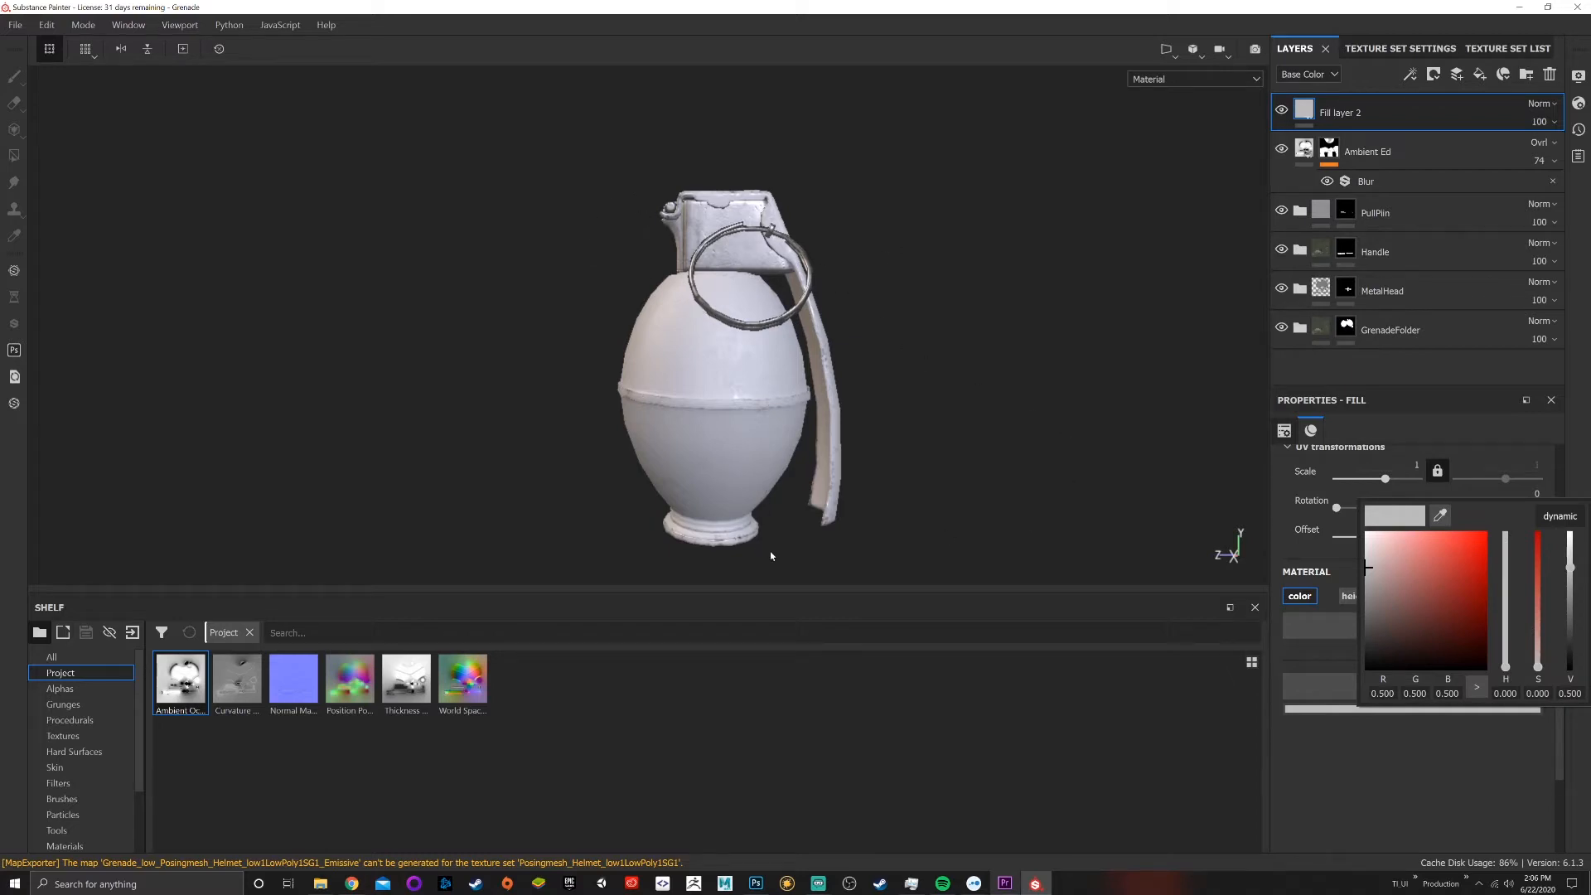
left_click(1485, 550)
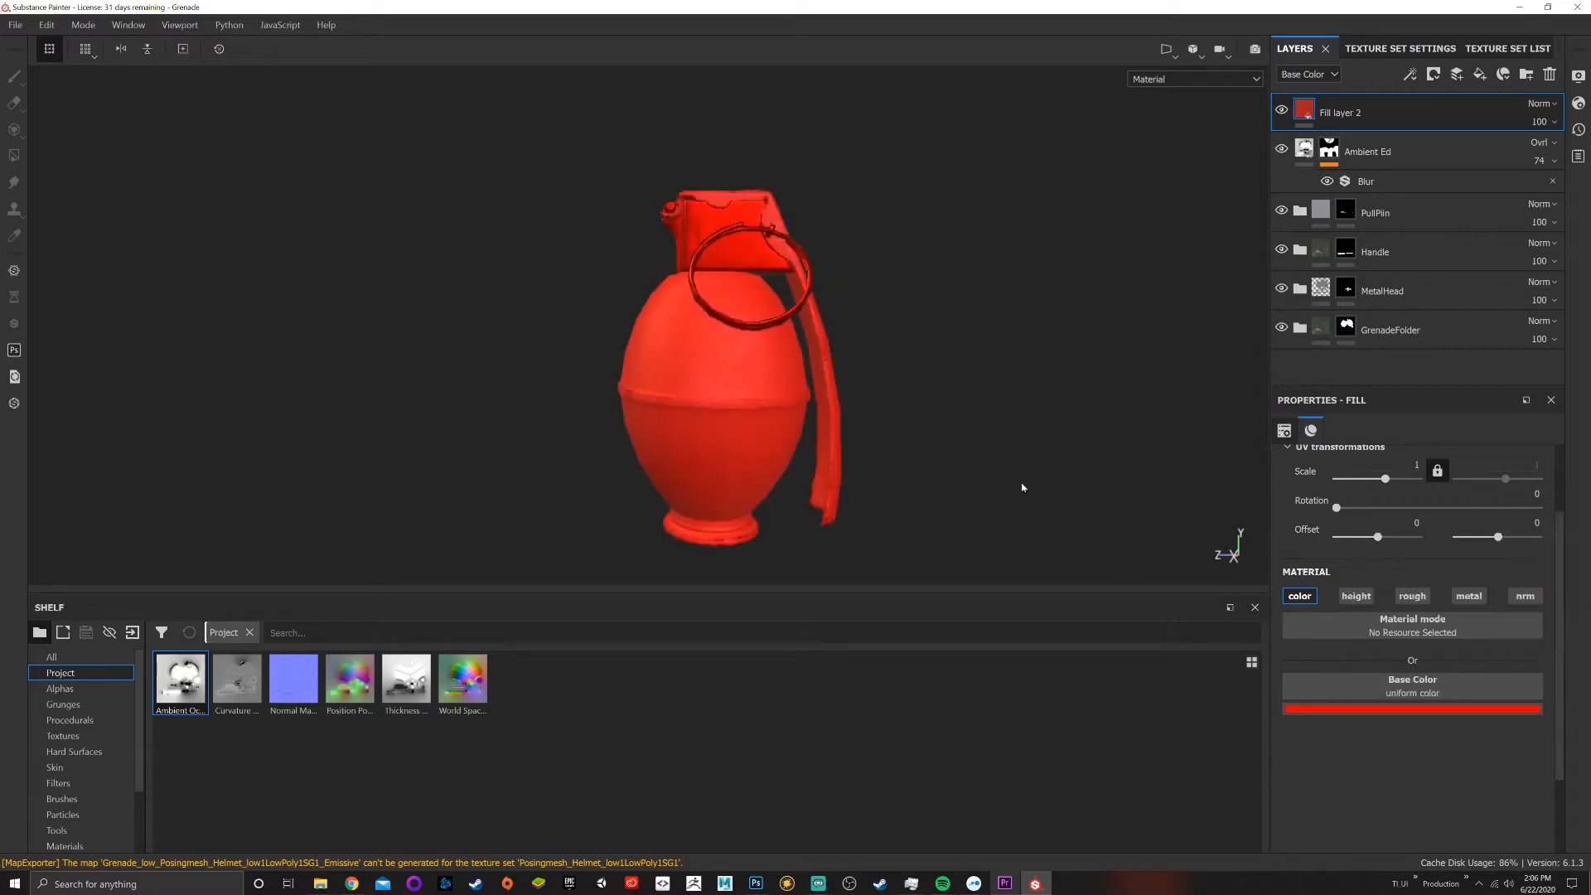
scroll(885, 358, "up", 3)
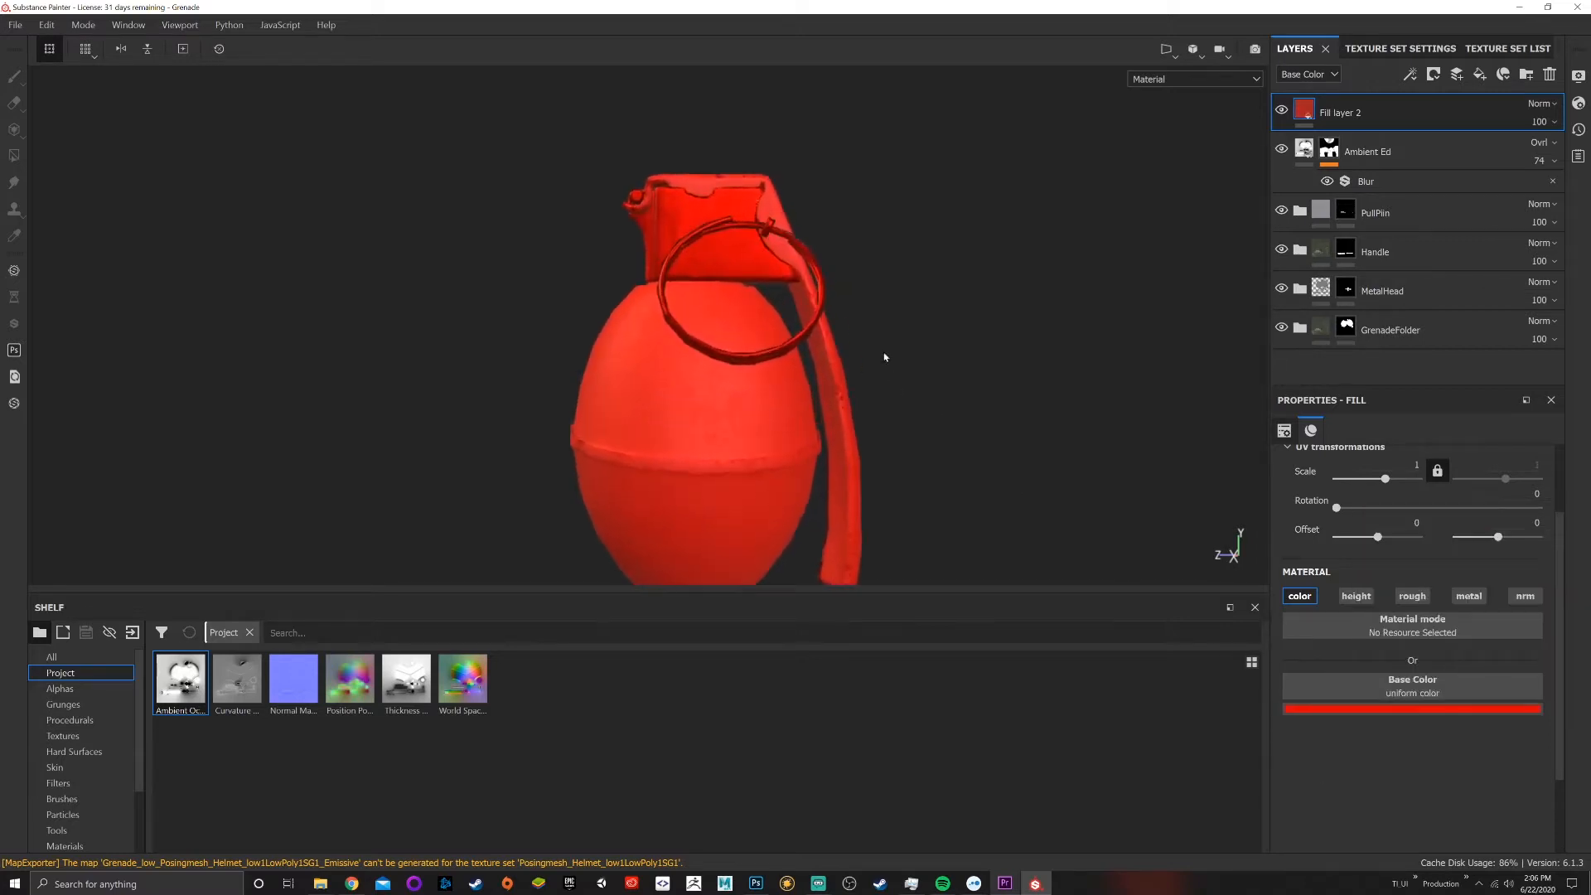
left_click_drag(884, 357, 885, 345, "alt")
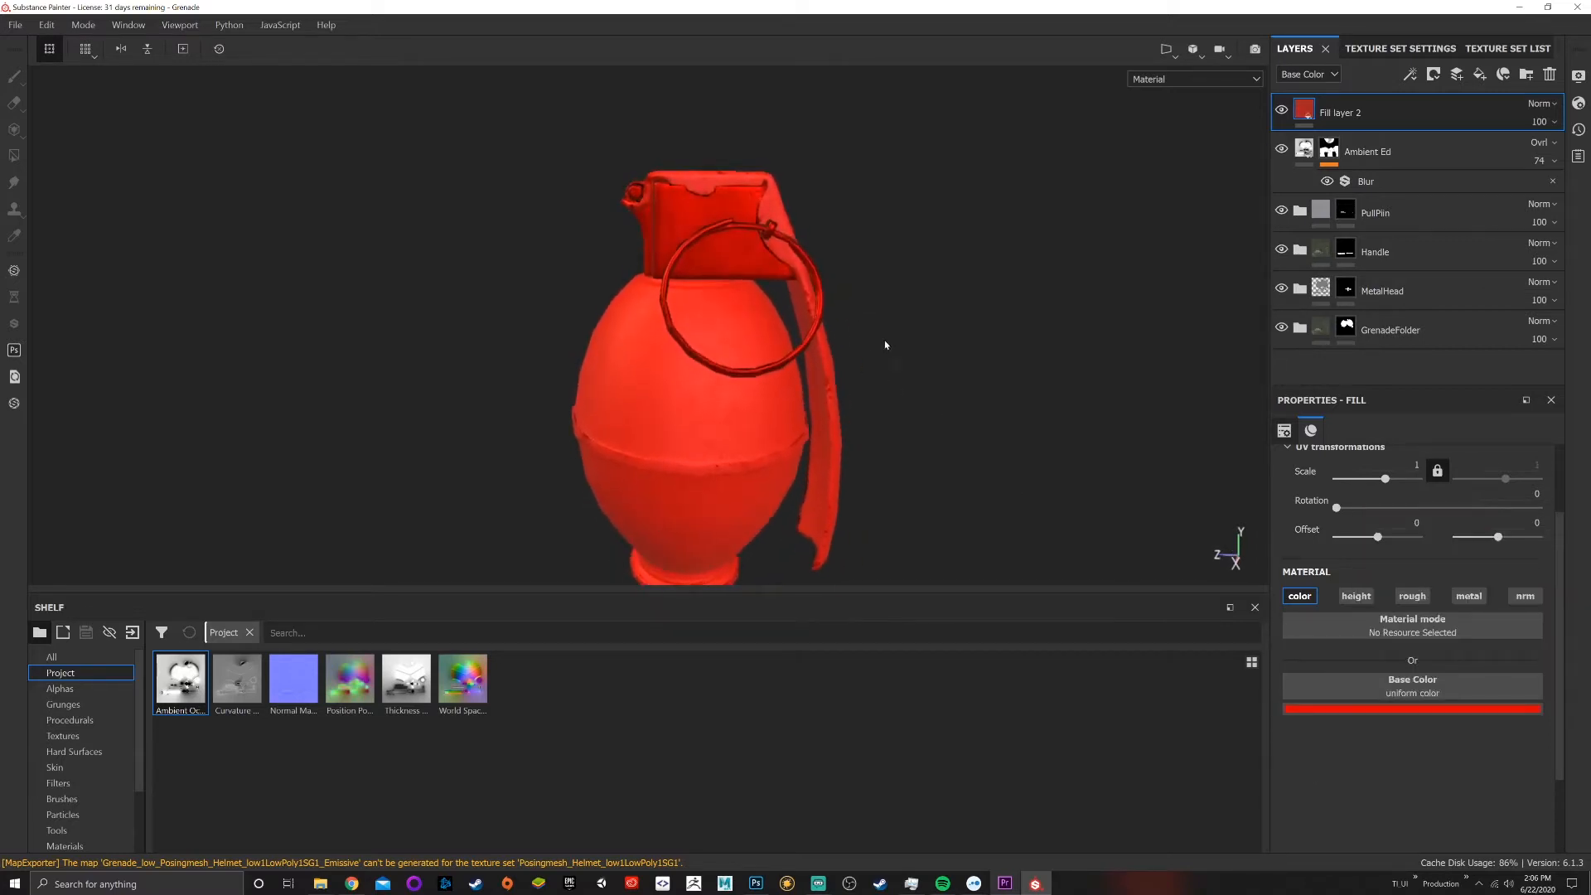
Rename the red fill layer as DarkGradient
double_click(1330, 111)
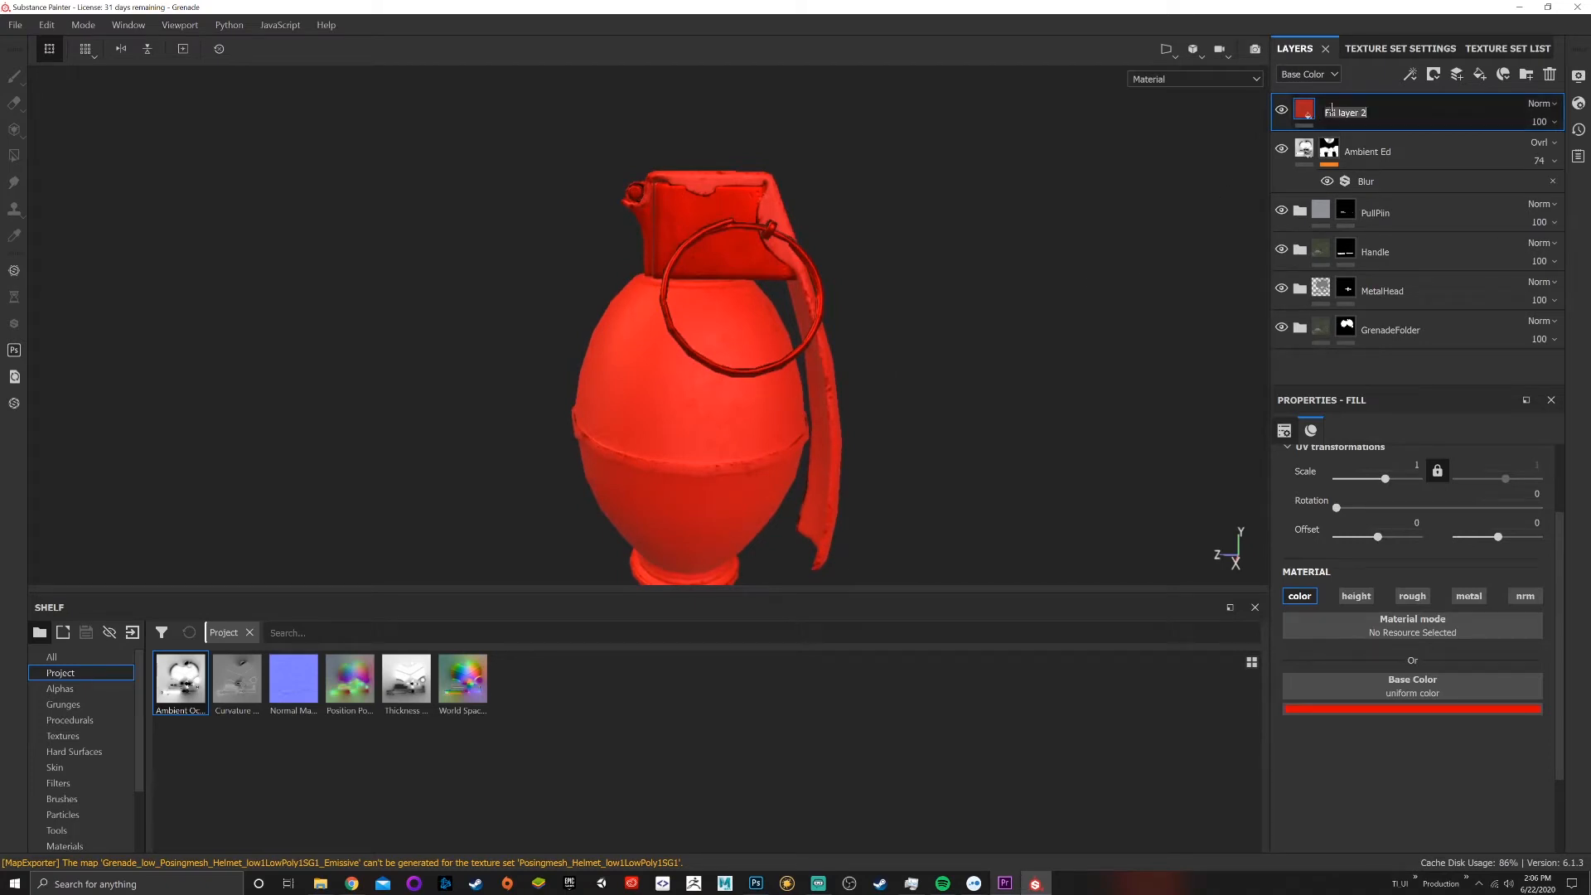
type("DarkGradient")
key("Return")
Add a black mask to the DarkGradient layer and give the mask a Mask Editor generator
right_click(1310, 113)
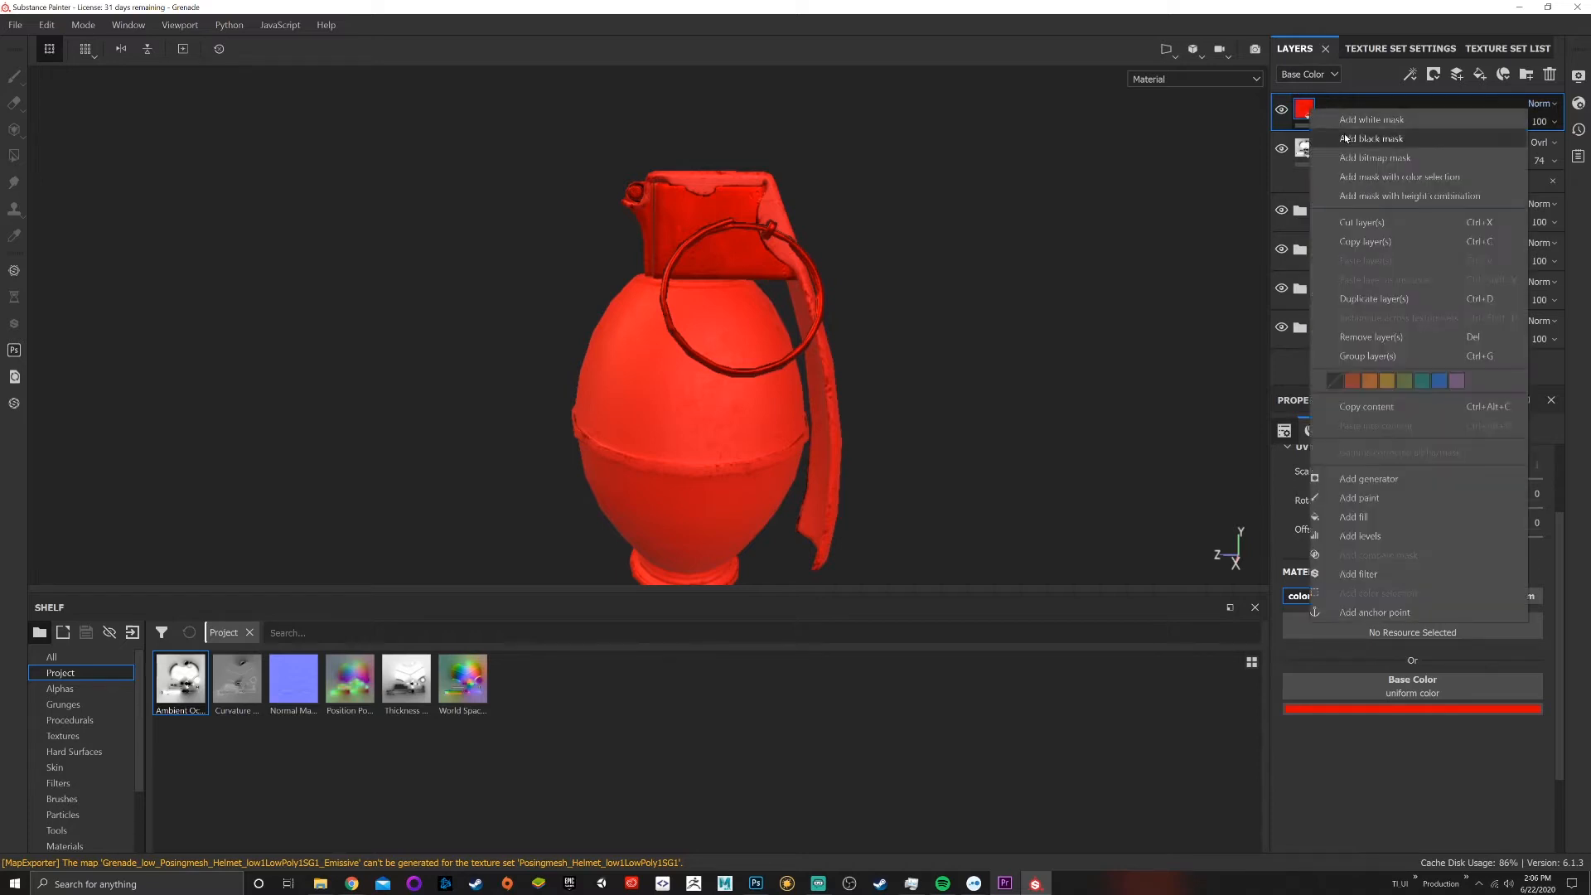
left_click(1350, 139)
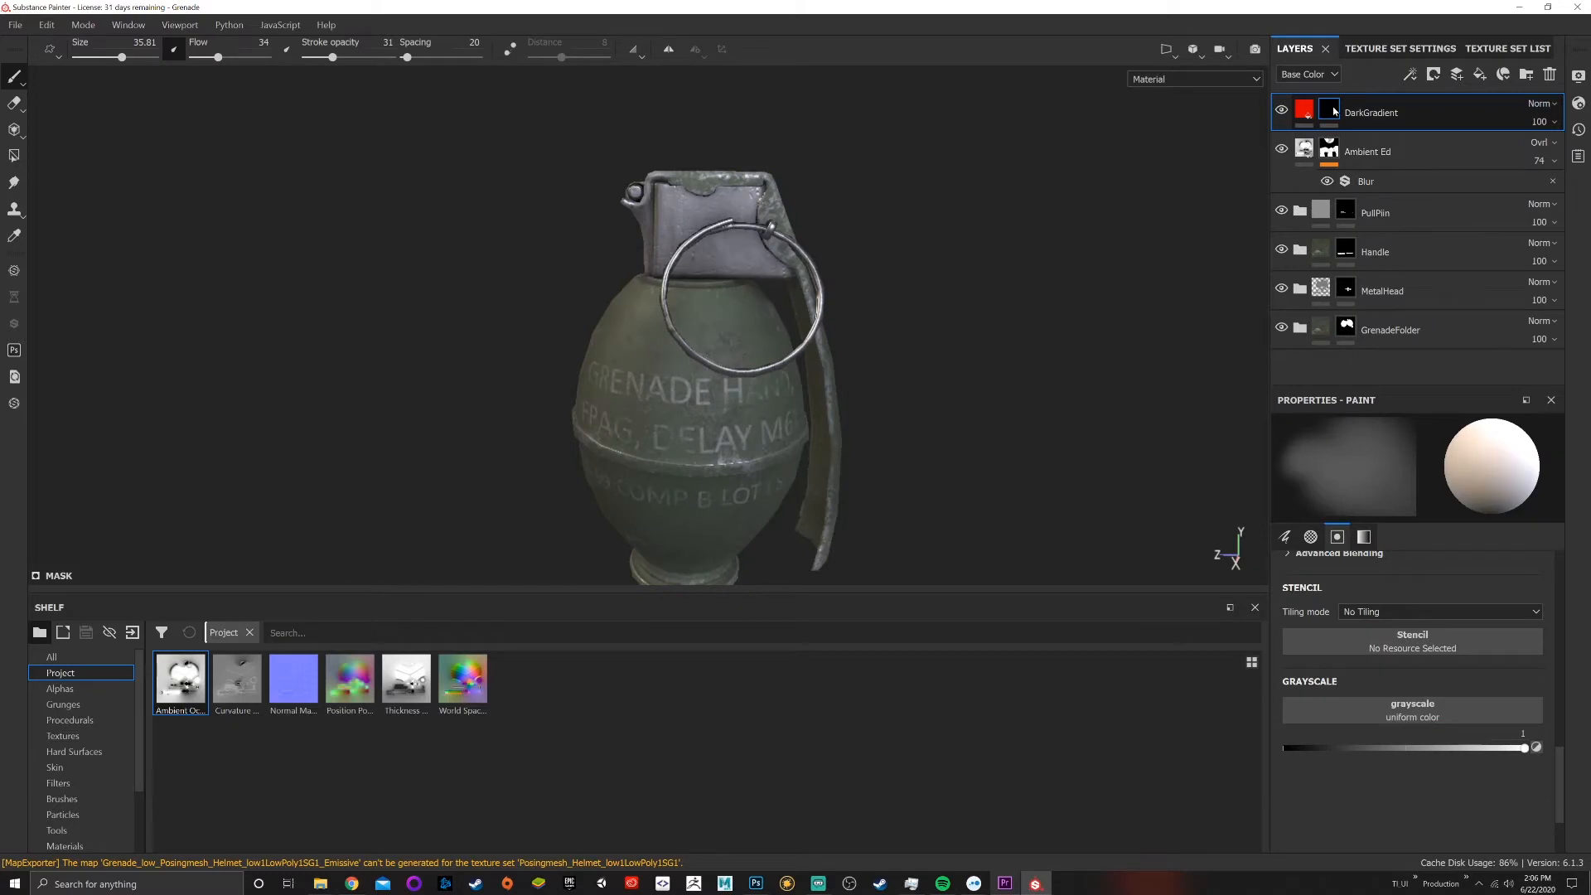
right_click(1328, 110)
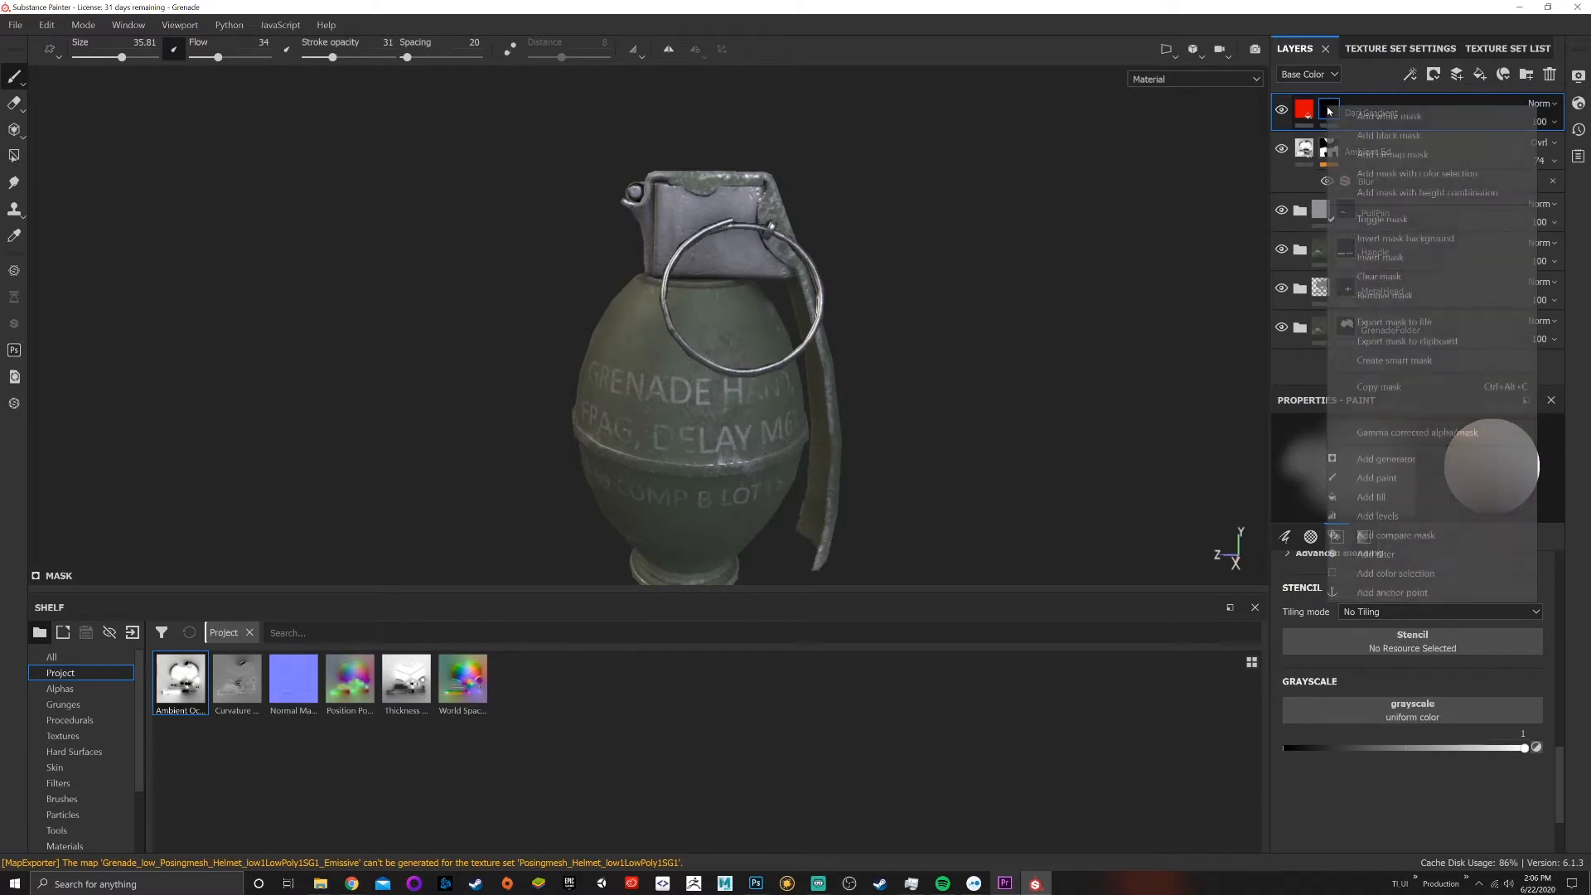
left_click(1385, 458)
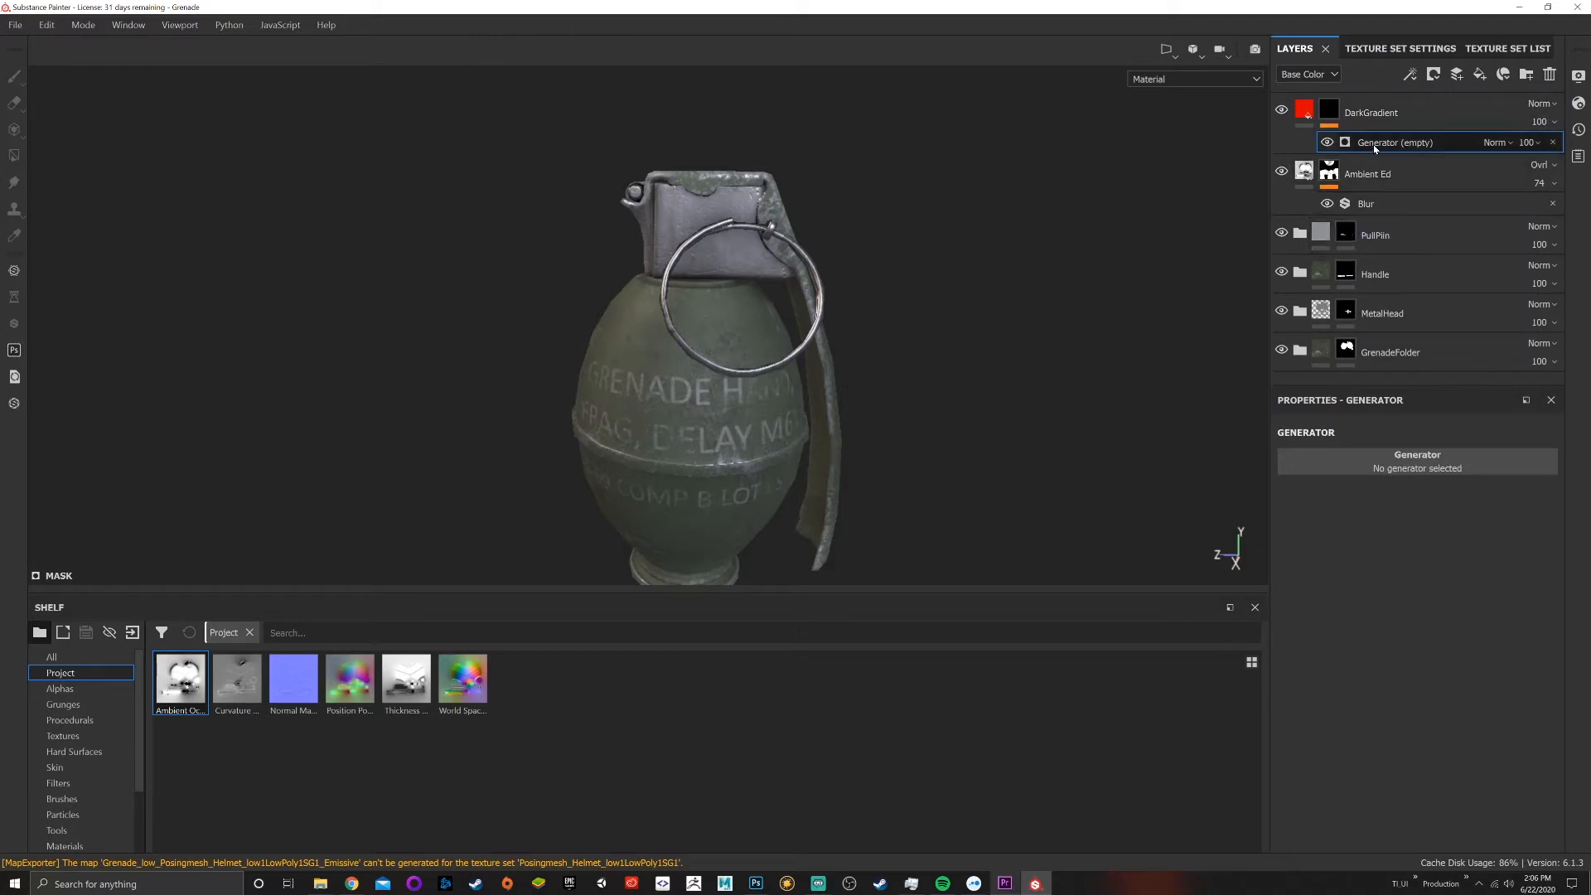
left_click(1432, 469)
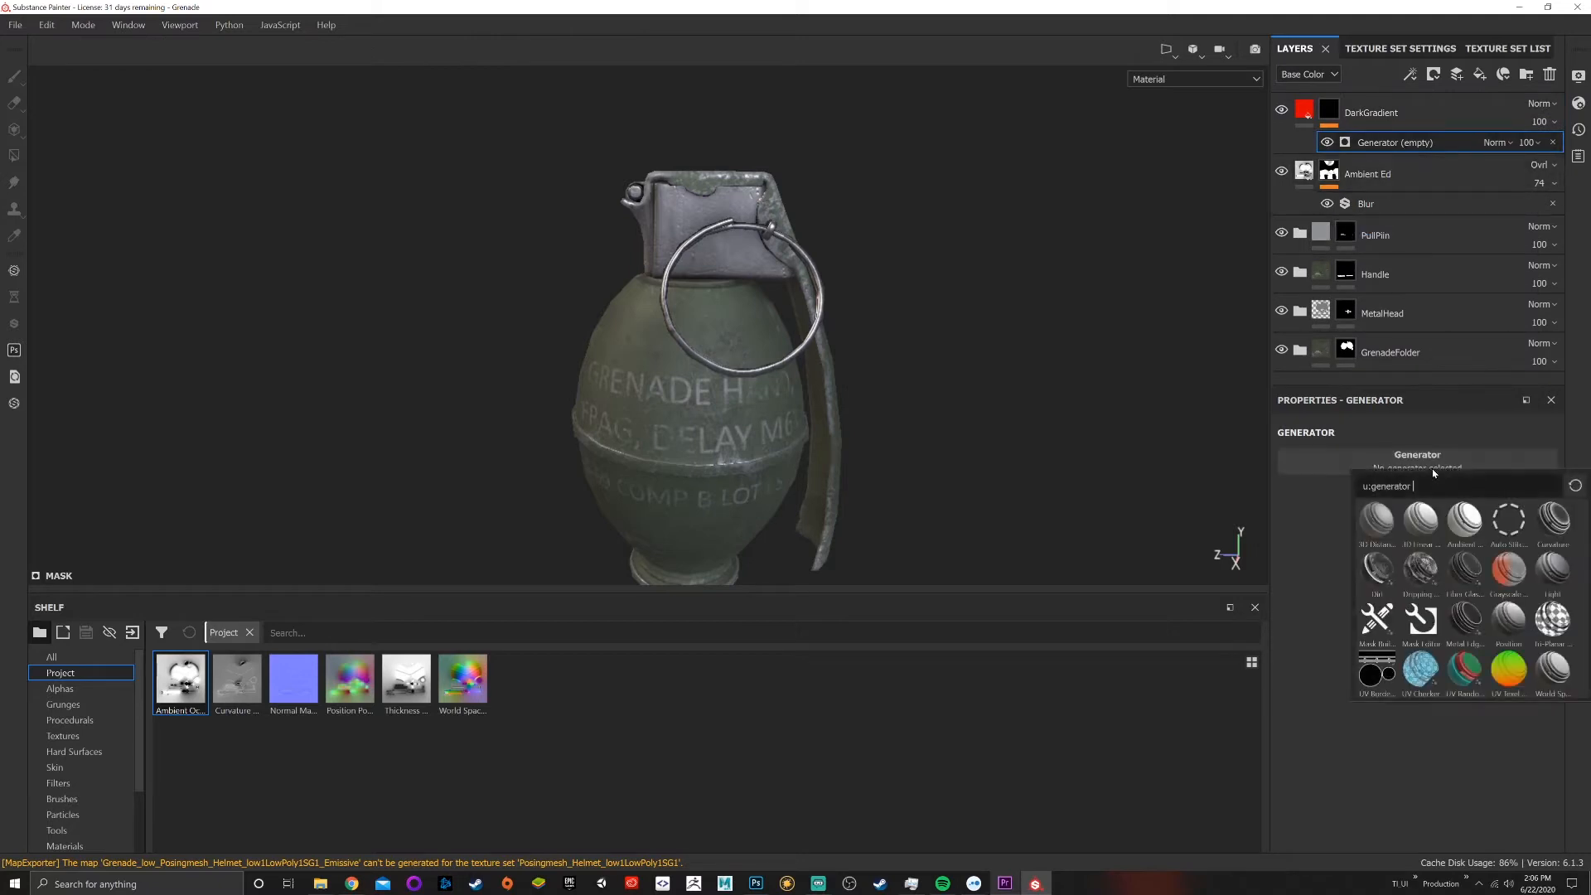
left_click(1424, 629)
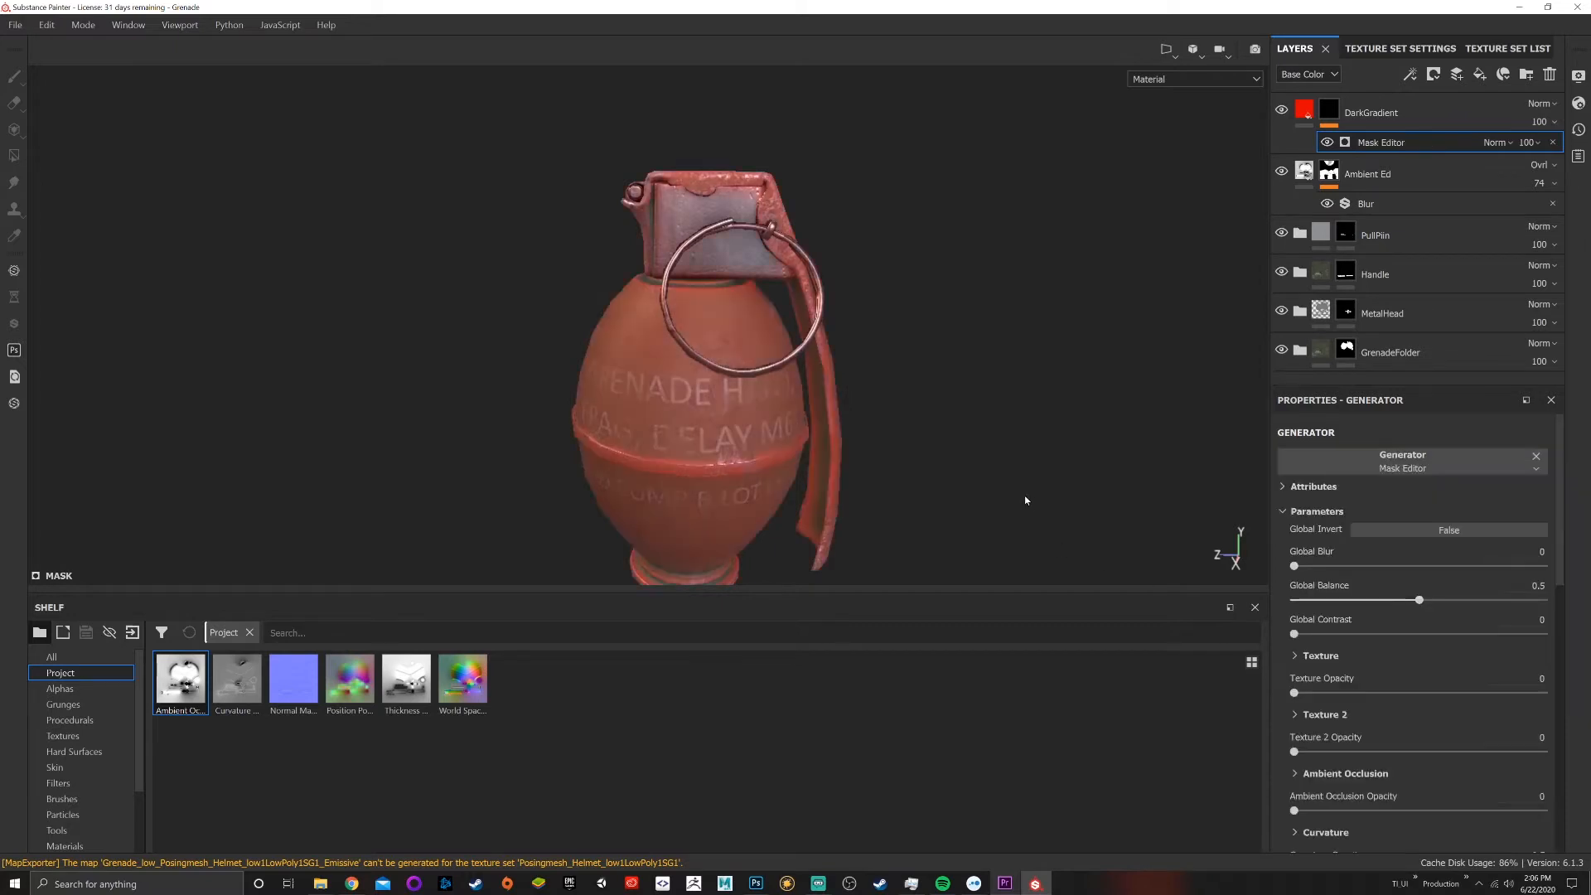
Reduce the Mask Editor's Curvature Opacity to 0
mouse_move(914, 421)
left_mouse_down("alt")
mouse_move(729, 391)
mouse_move(856, 365)
mouse_move(923, 408)
left_mouse_up("alt")
middle_click_drag(923, 408, 944, 332, "alt")
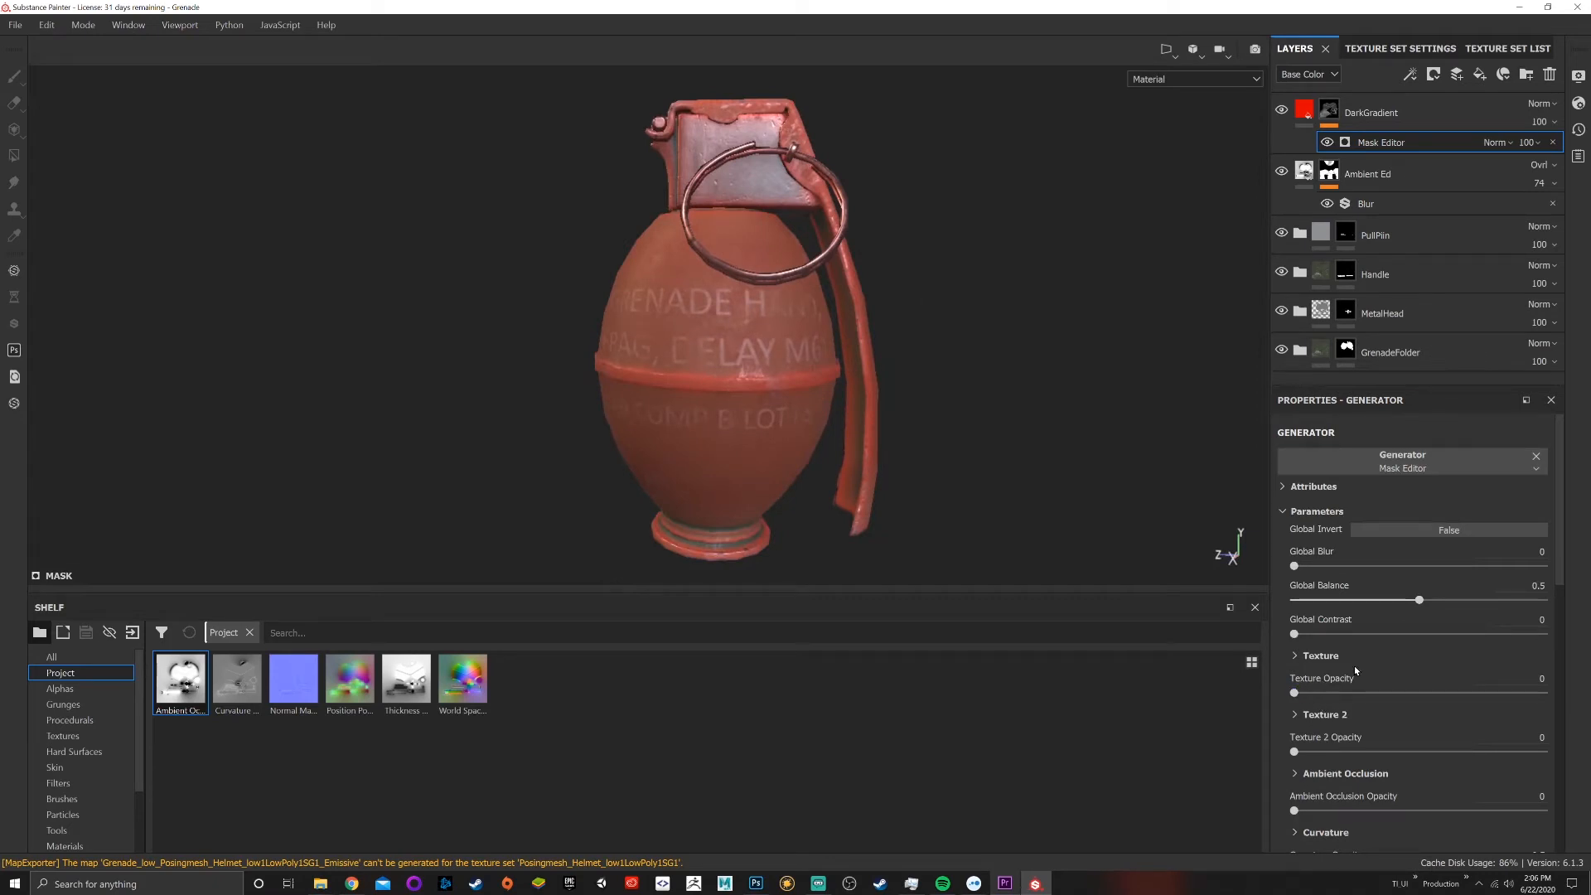
scroll(1351, 630, "down", 3)
left_click(1409, 571)
left_click_drag(1426, 574, 1243, 572)
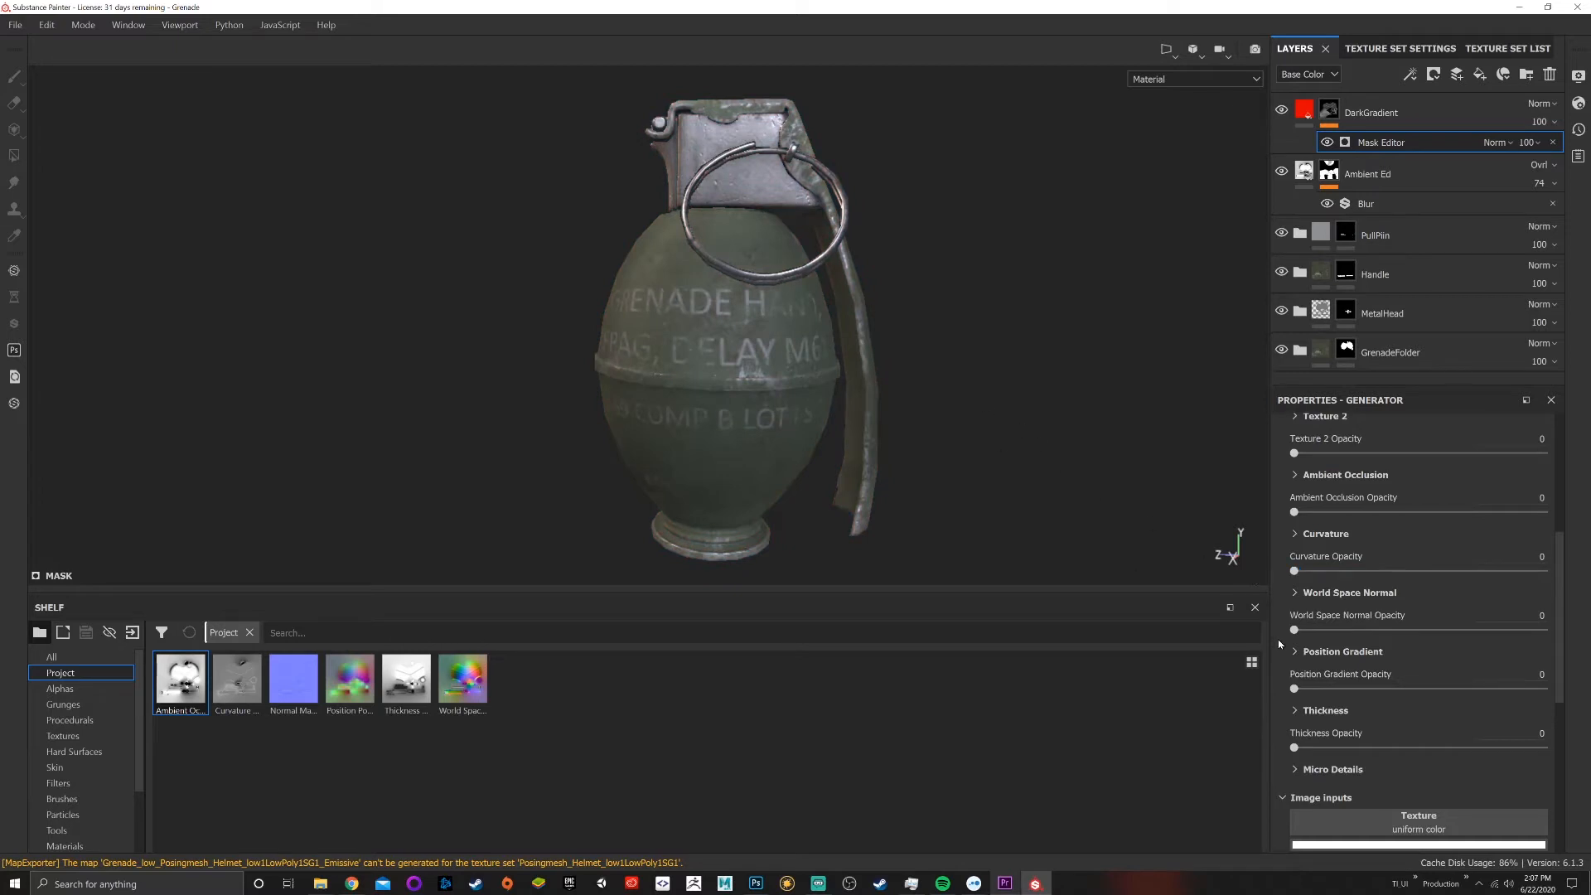
Raise the Mask Editor's Position Gradient Opacity to about 0.59 and expand the Position Gradient settings
left_click_drag(1296, 689, 1441, 689)
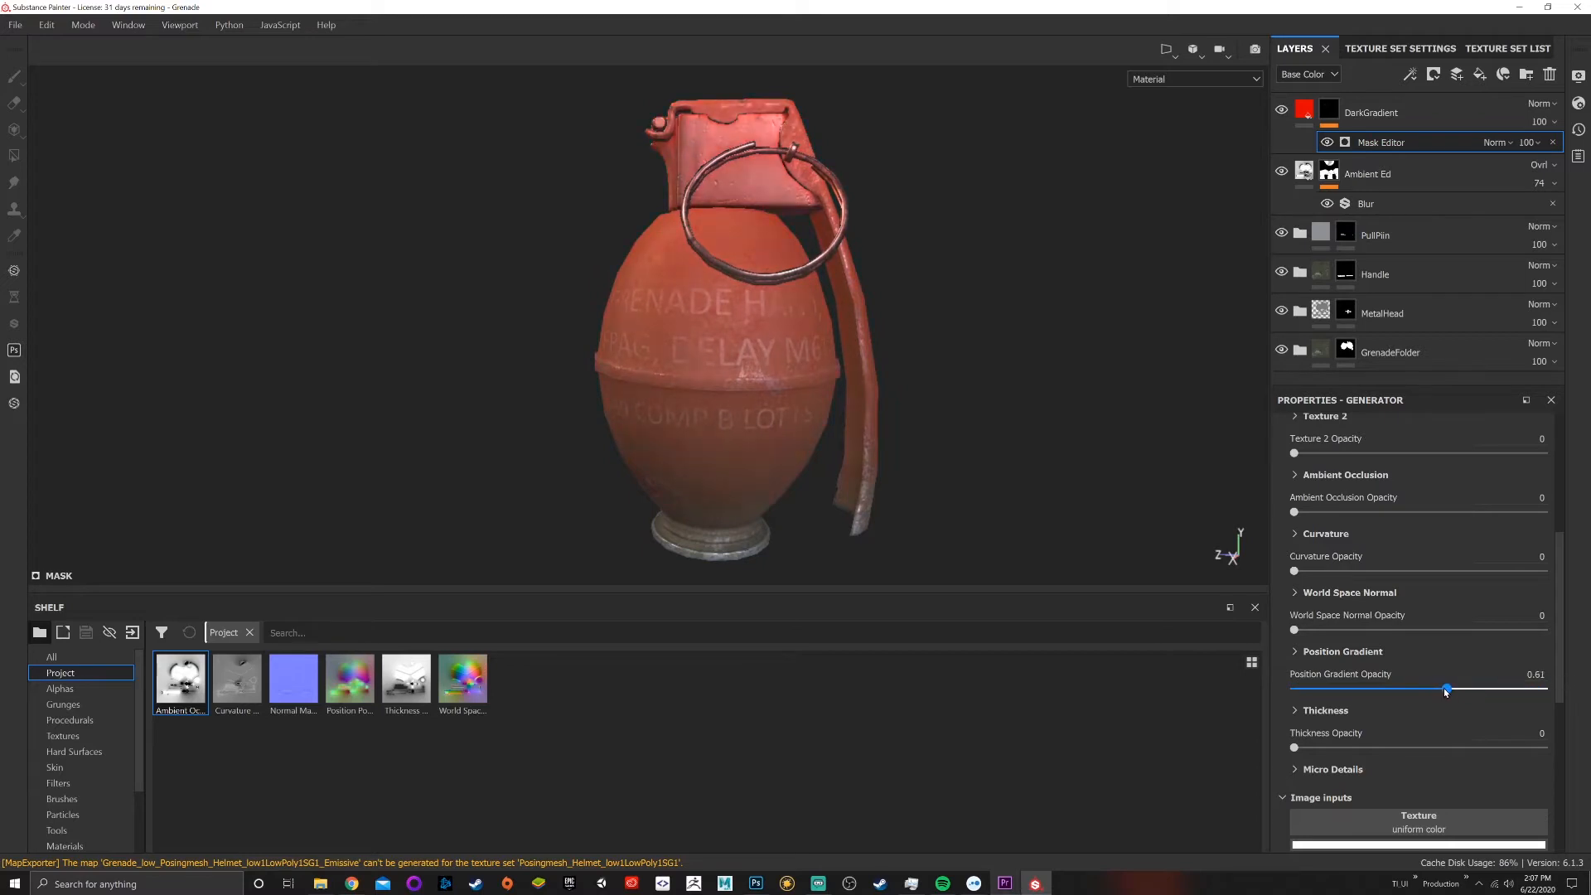
left_click(1296, 652)
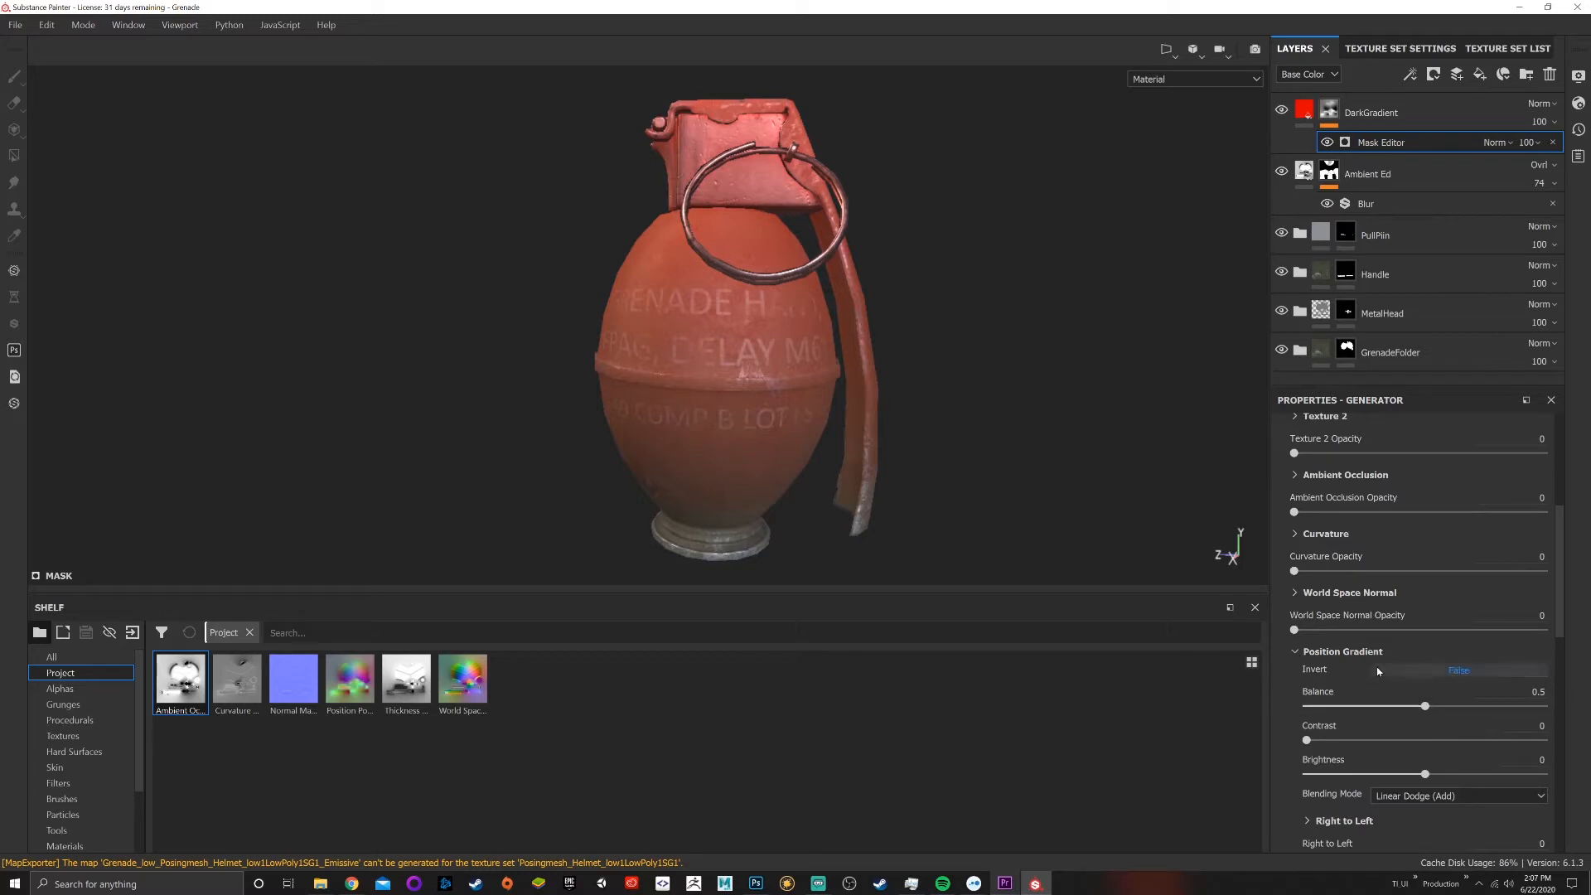
scroll(1376, 738, "down", 1)
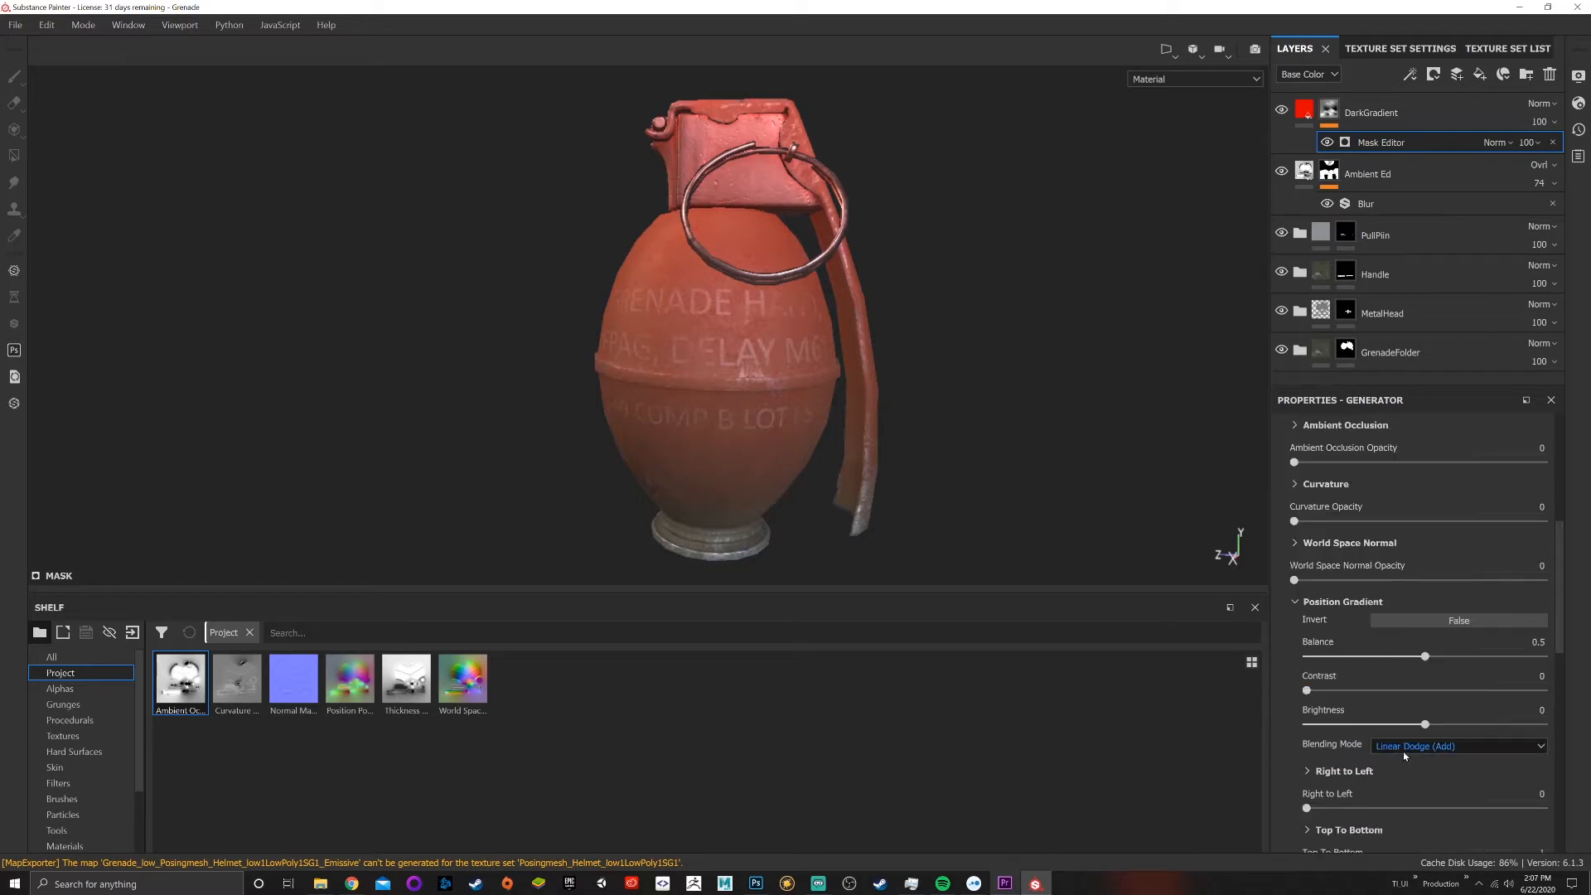
scroll(1392, 754, "down", 1)
scroll(1390, 680, "down", 1)
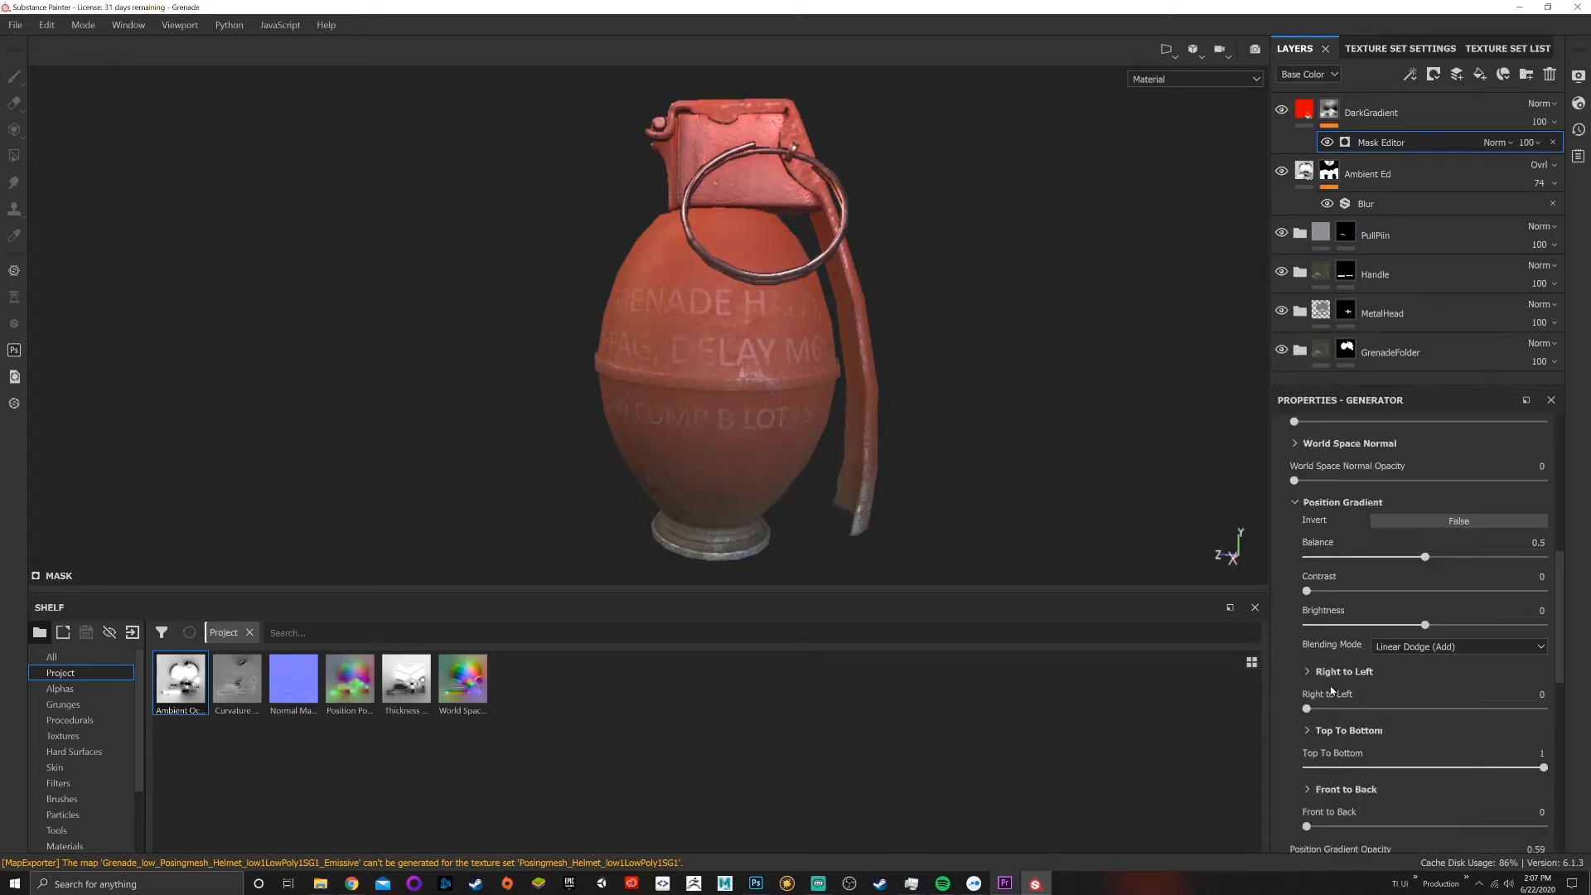
Try a Right to Left position gradient of about 0.57 in place of Top To Bottom, and switch back to Top To Bottom at 0.97
left_click_drag(1541, 767, 1270, 771)
left_click_drag(1308, 709, 1451, 709)
left_click_drag(1062, 391, 1111, 480, "alt")
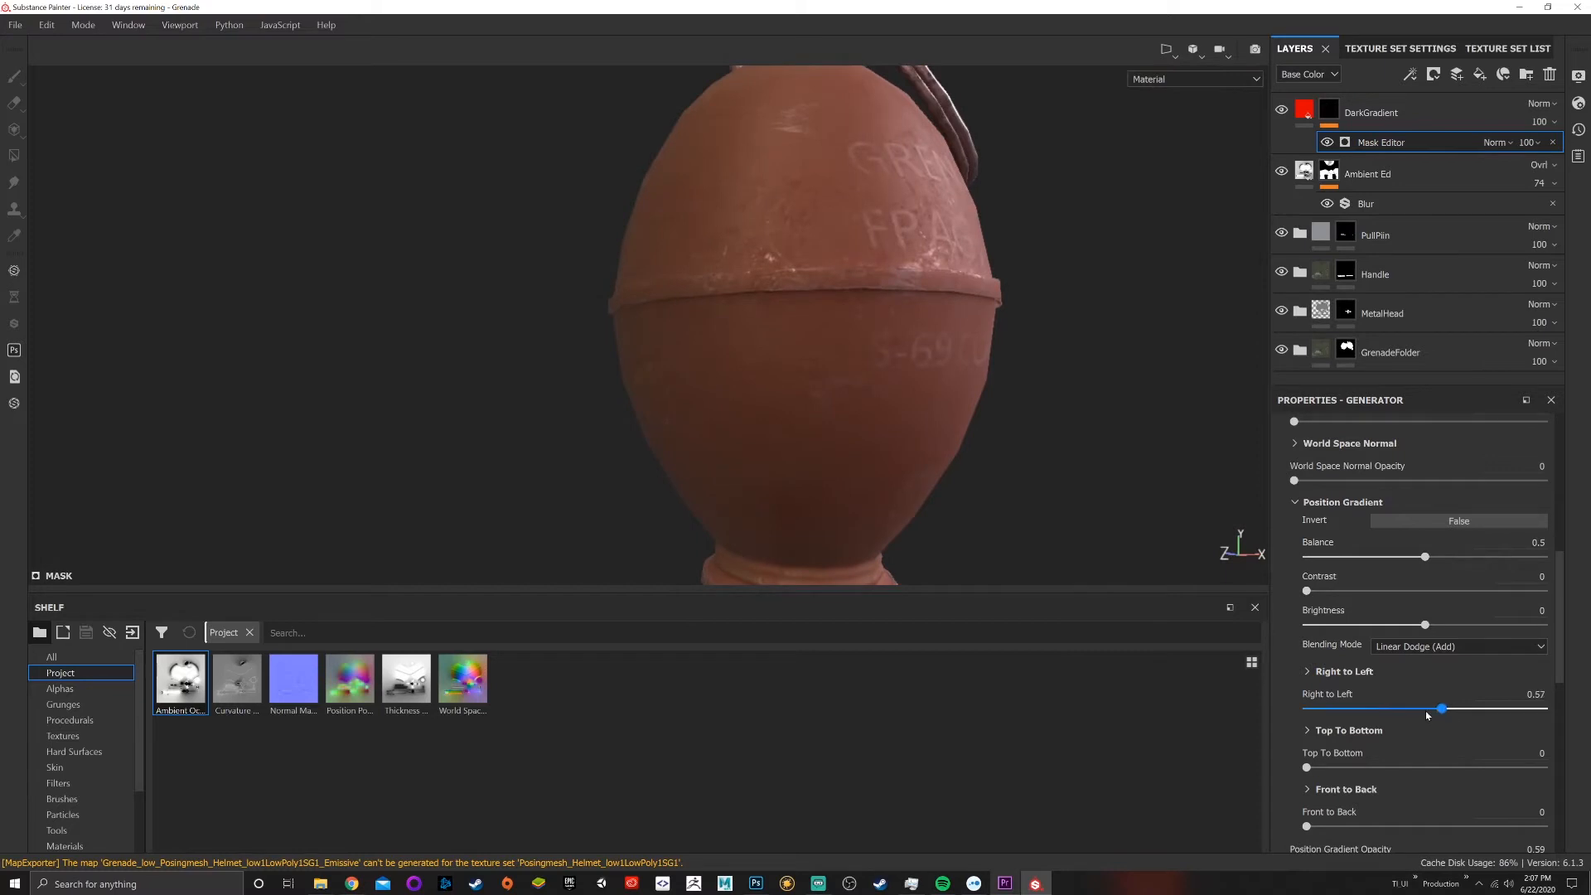
left_click_drag(1448, 709, 1536, 767)
left_click_drag(987, 395, 946, 387, "alt")
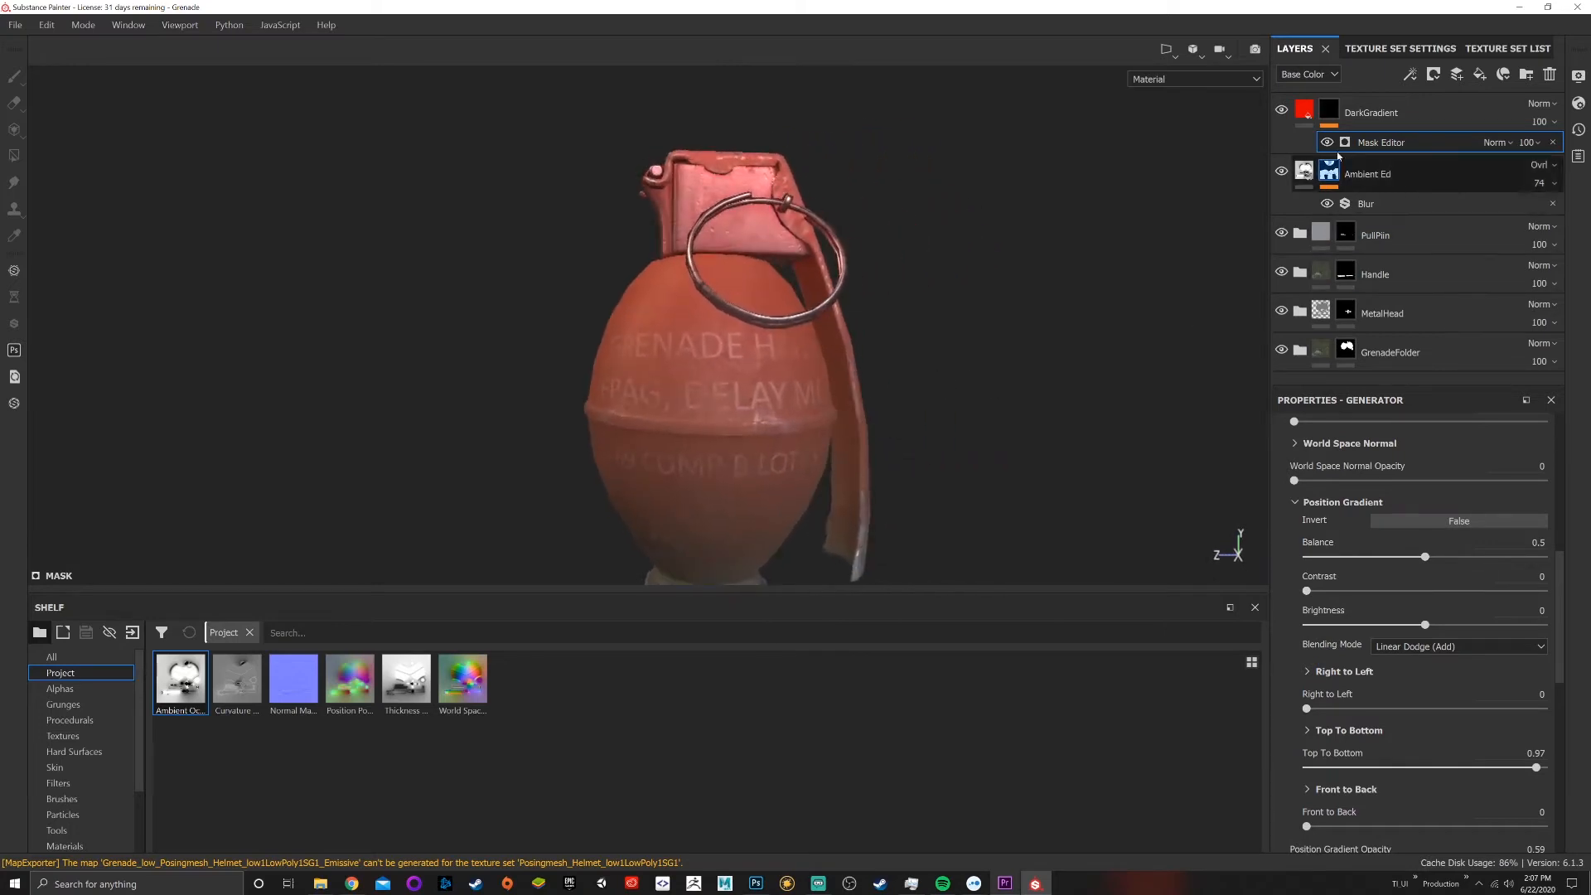
Invert the position gradient and set its Top To Bottom amount to 1
middle_click_drag(947, 442, 950, 401, "alt")
right_click_drag(951, 401, 910, 369, "alt")
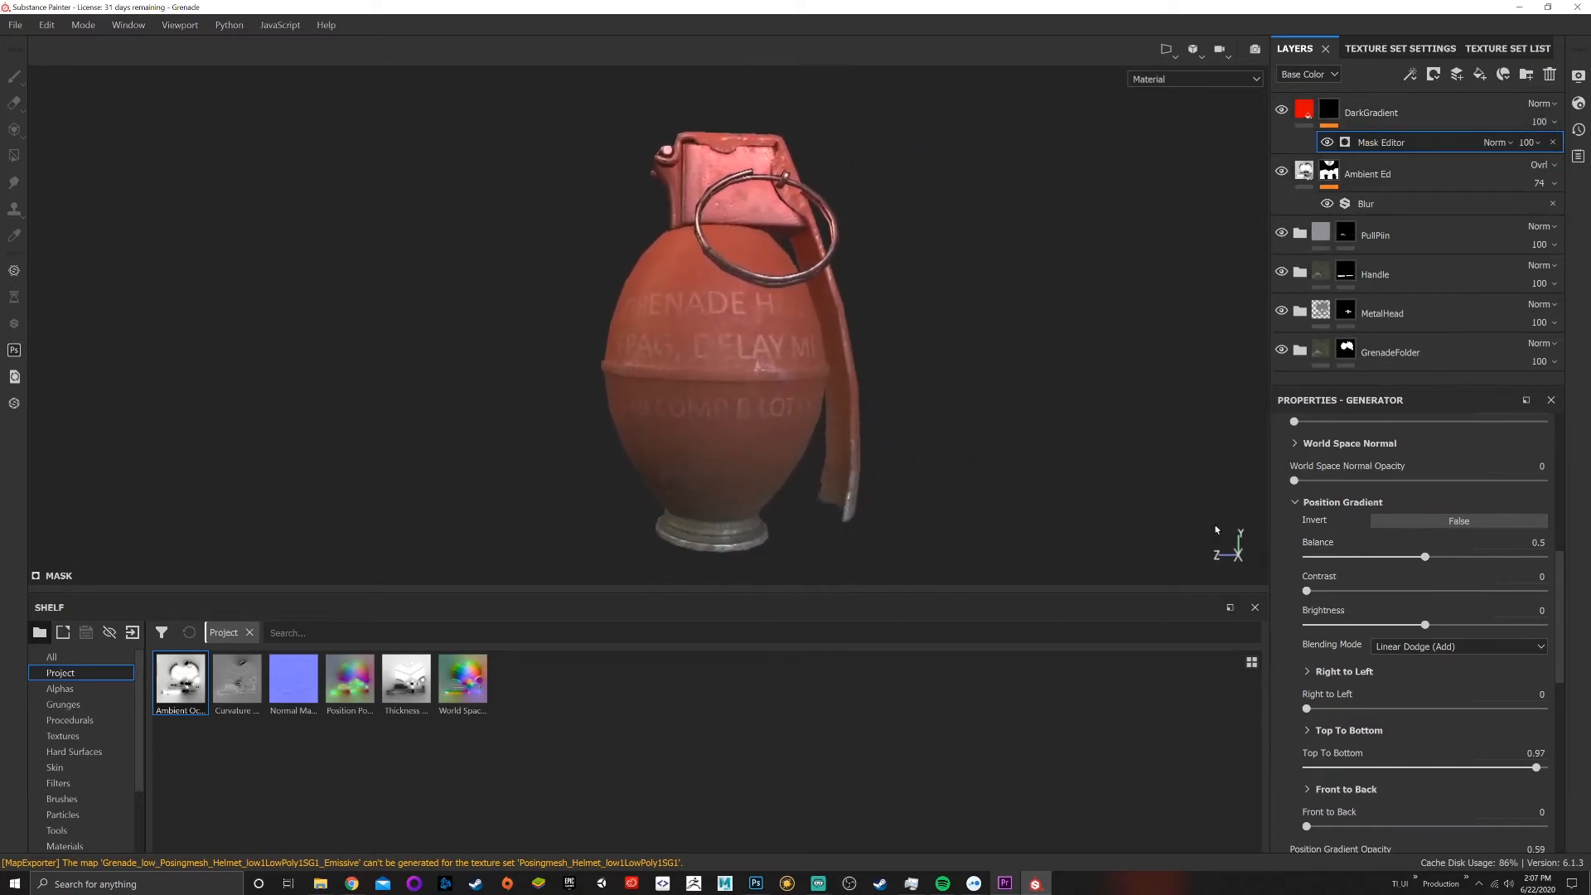
left_click(1458, 522)
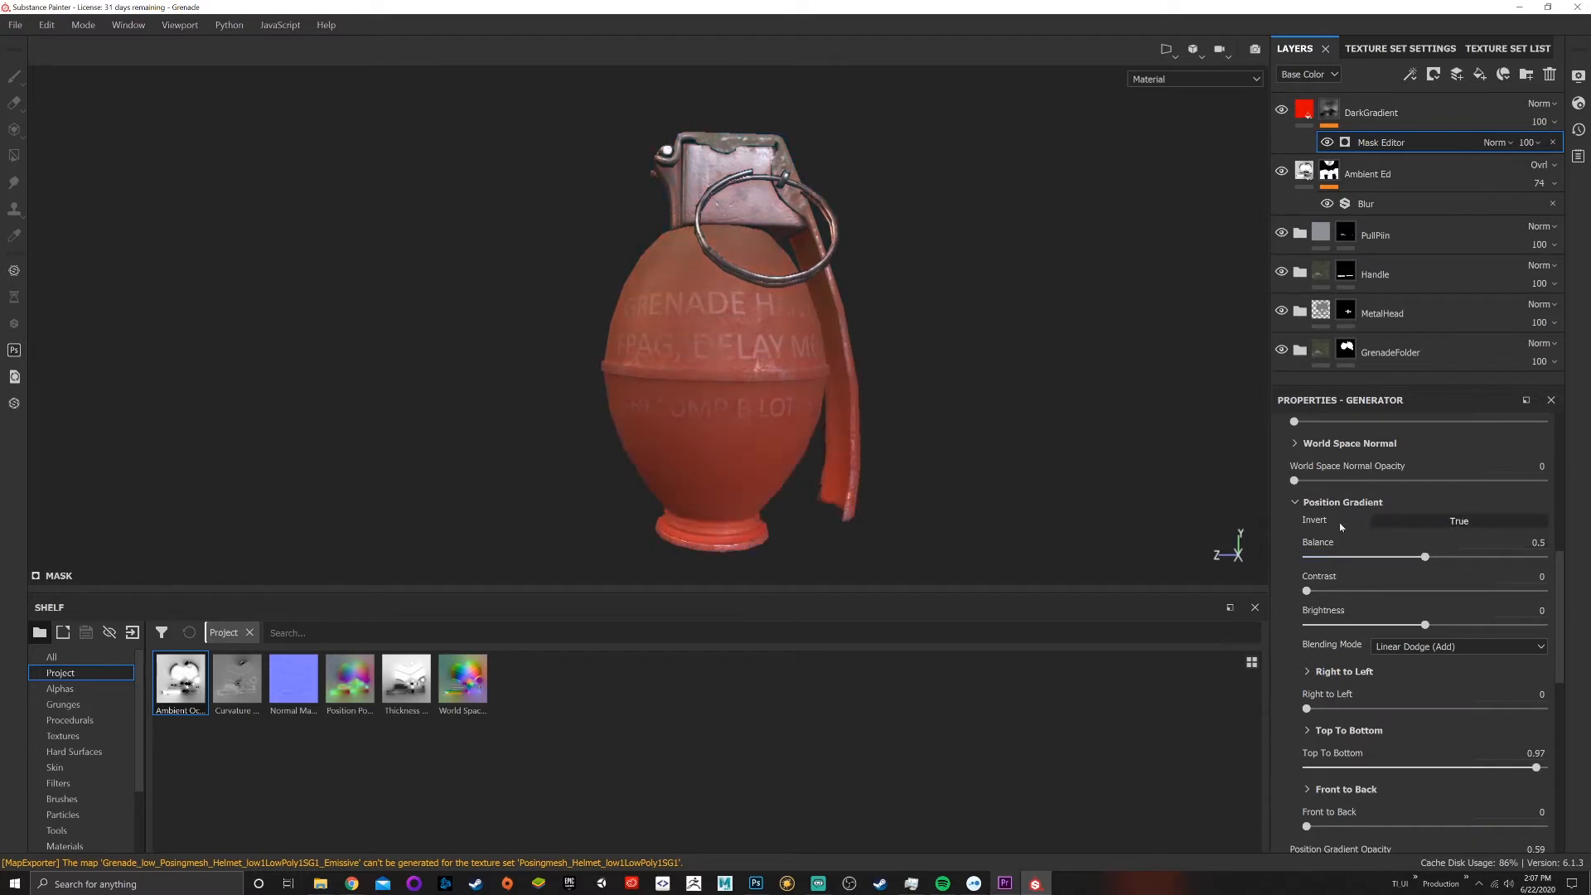
left_click_drag(1527, 770, 1547, 772)
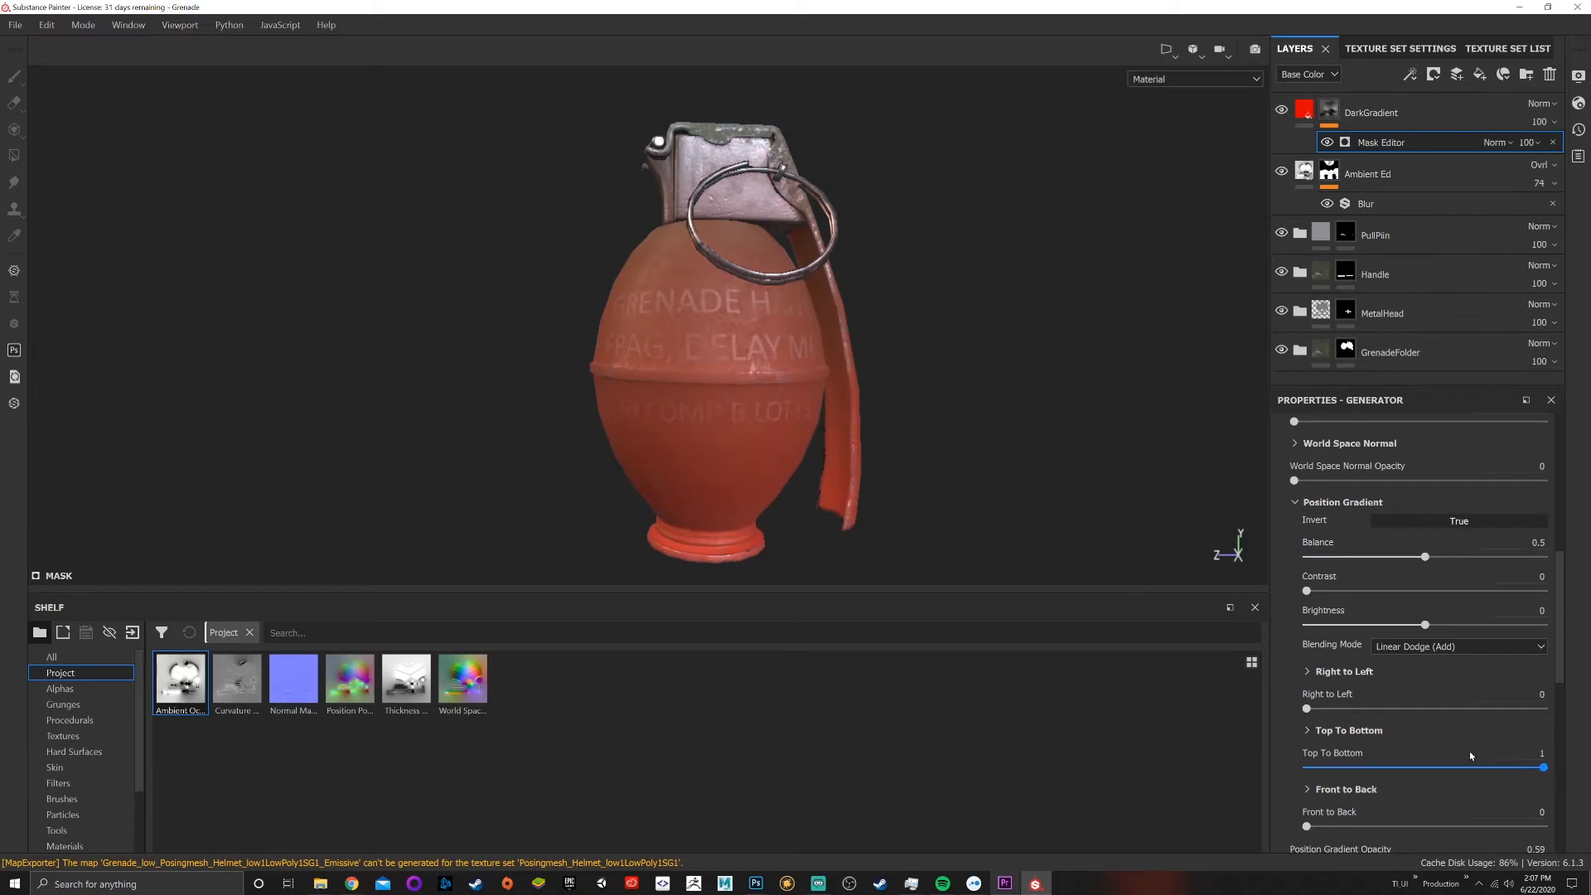
Examine the Top To Bottom options, testing their Invert setting on and off, and look over the generator's remaining settings and image inputs
scroll(1468, 747, "down", 3)
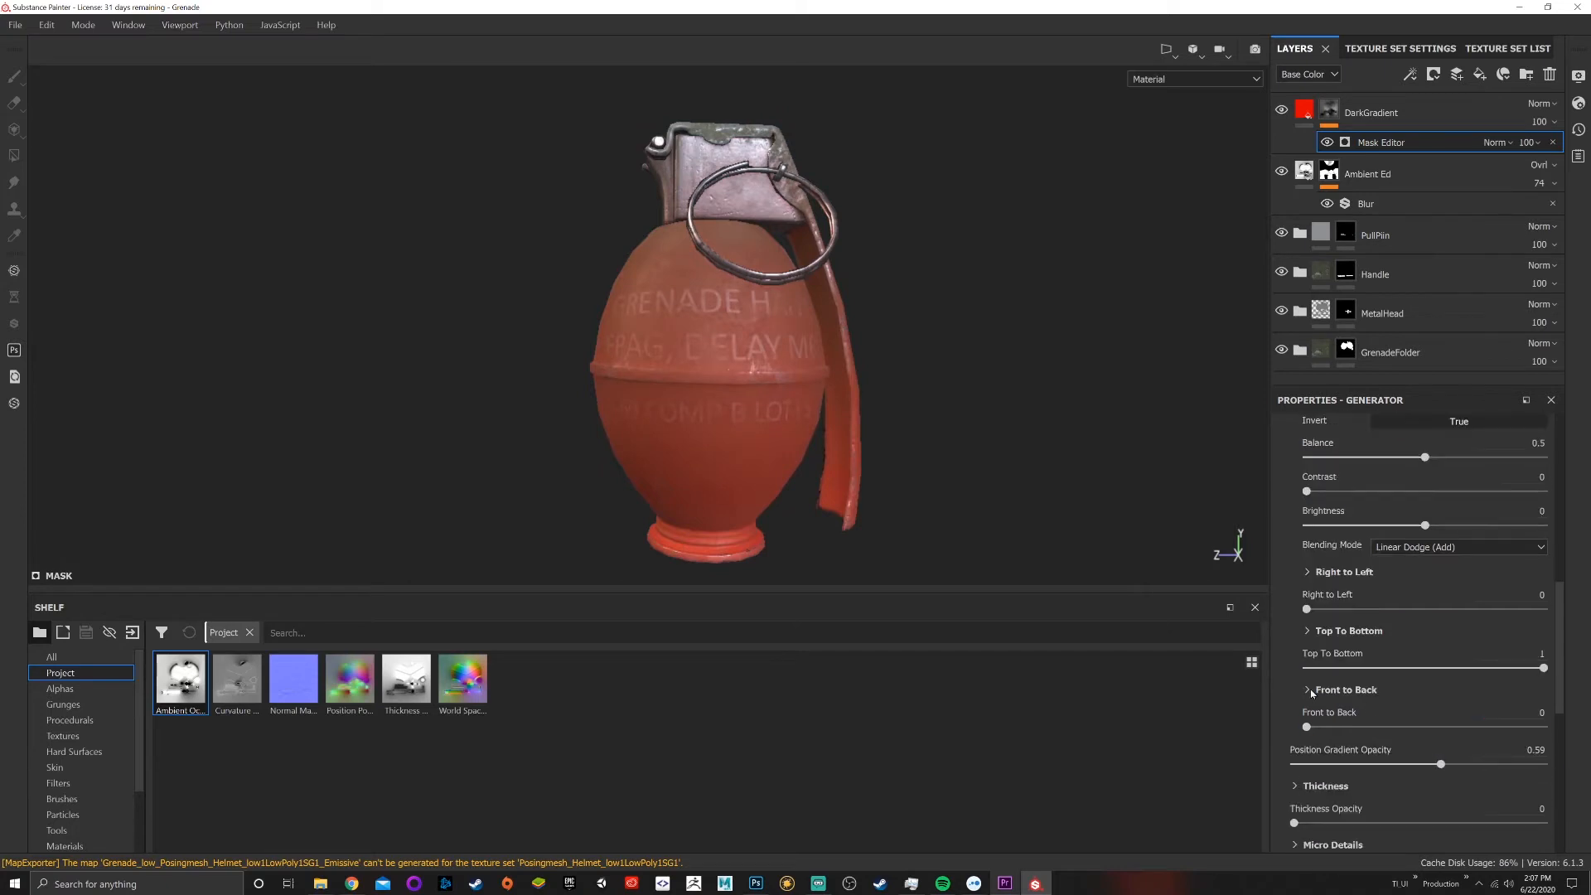
left_click(1308, 632)
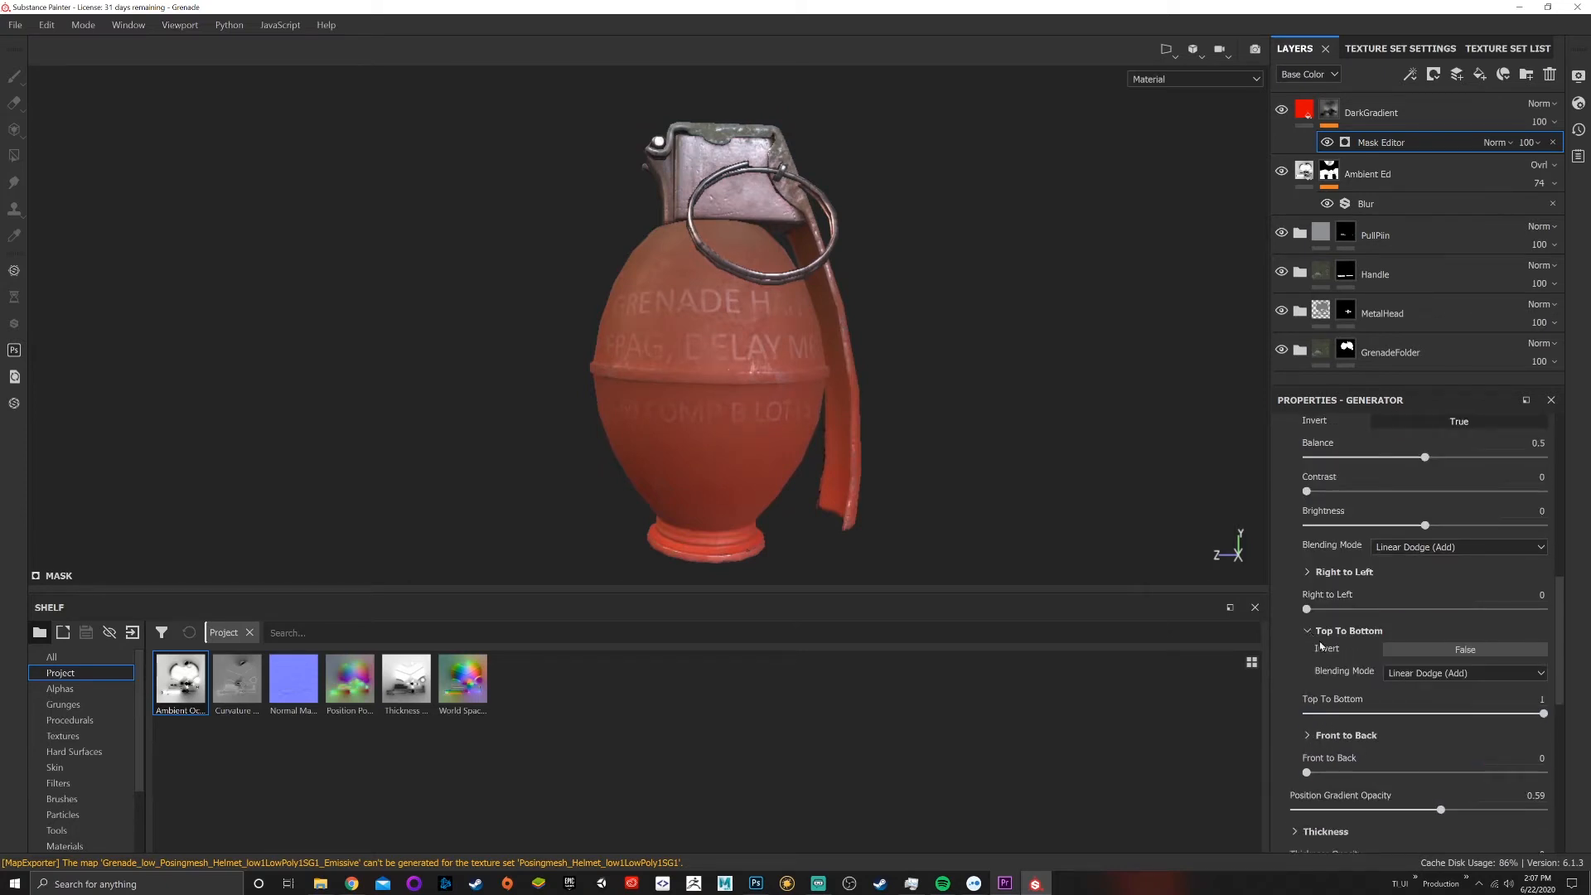
scroll(1320, 645, "down", 3)
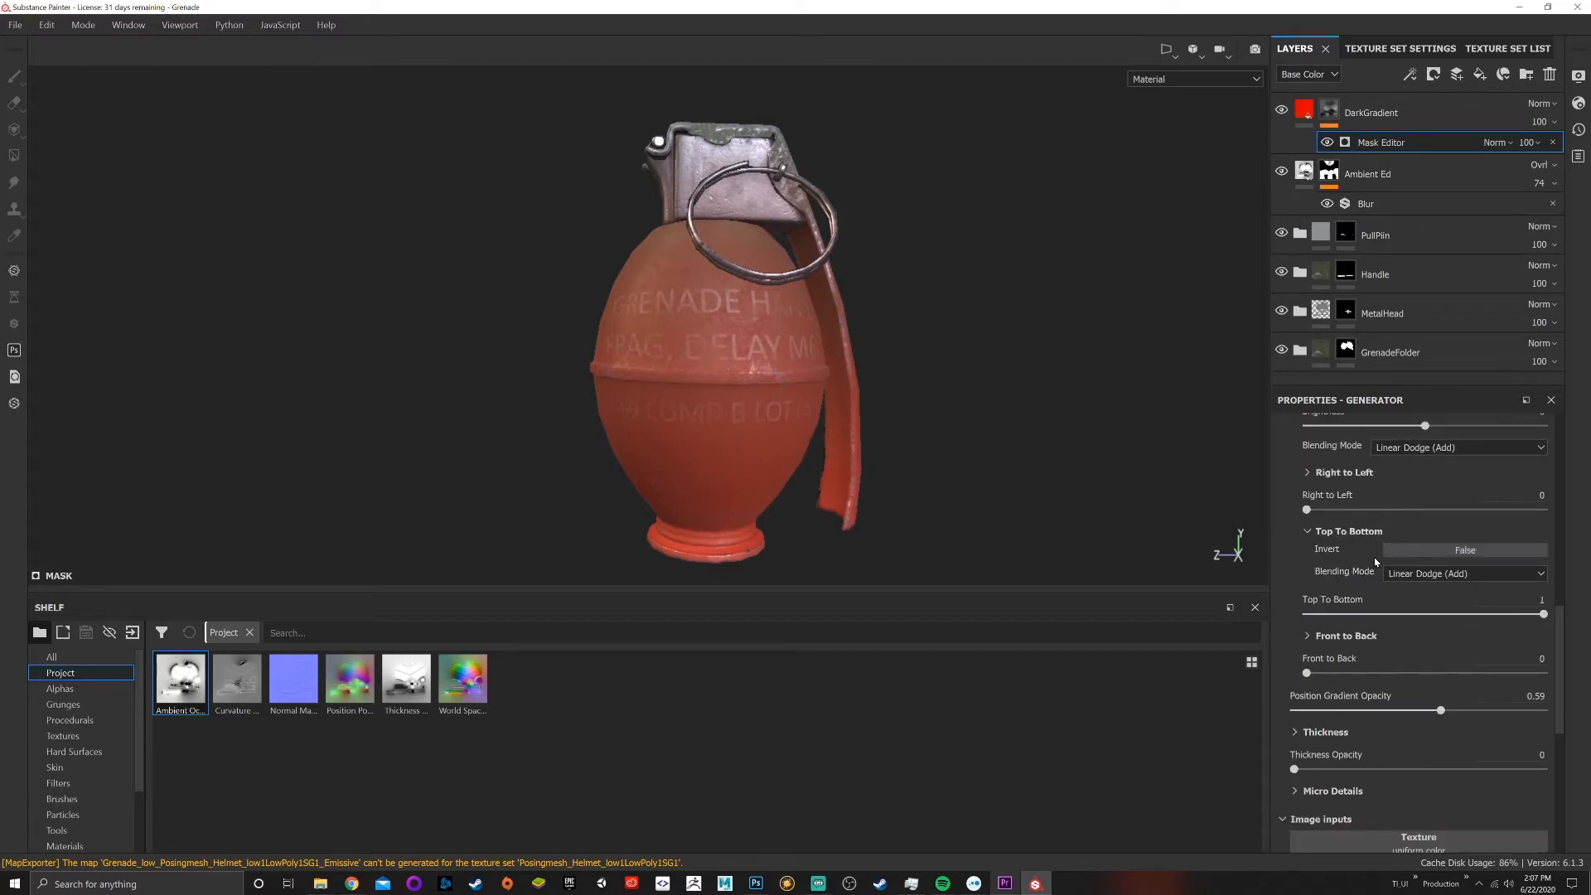
left_click(1440, 550)
left_click(1440, 550)
scroll(1369, 561, "up", 2)
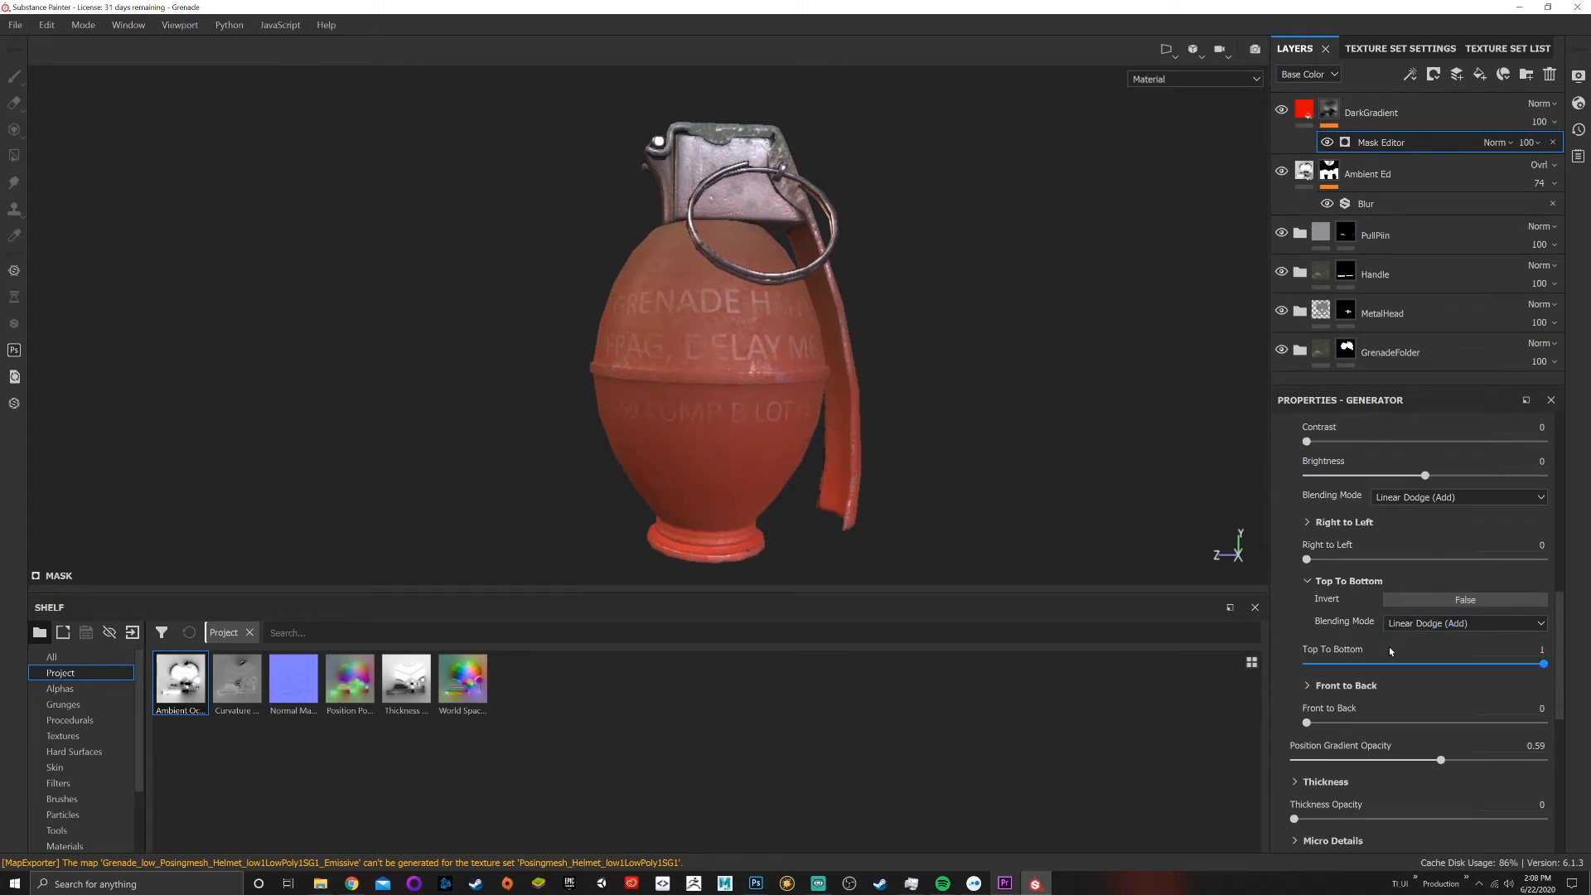
scroll(1436, 743, "down", 2)
scroll(1435, 738, "down", 5)
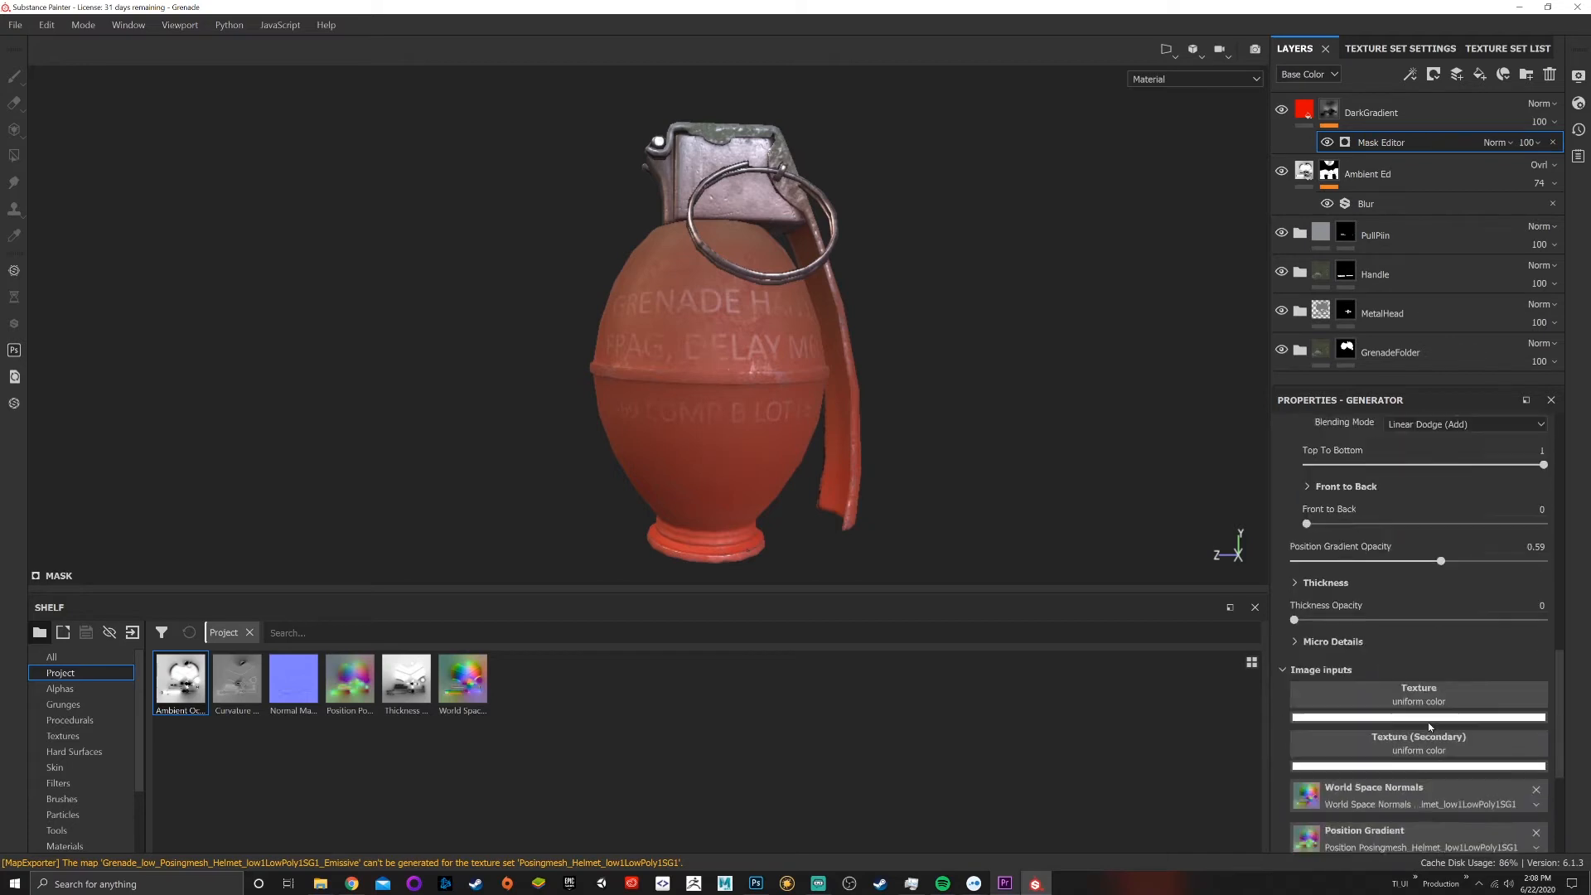
scroll(1424, 709, "up", 7)
scroll(1423, 688, "up", 2)
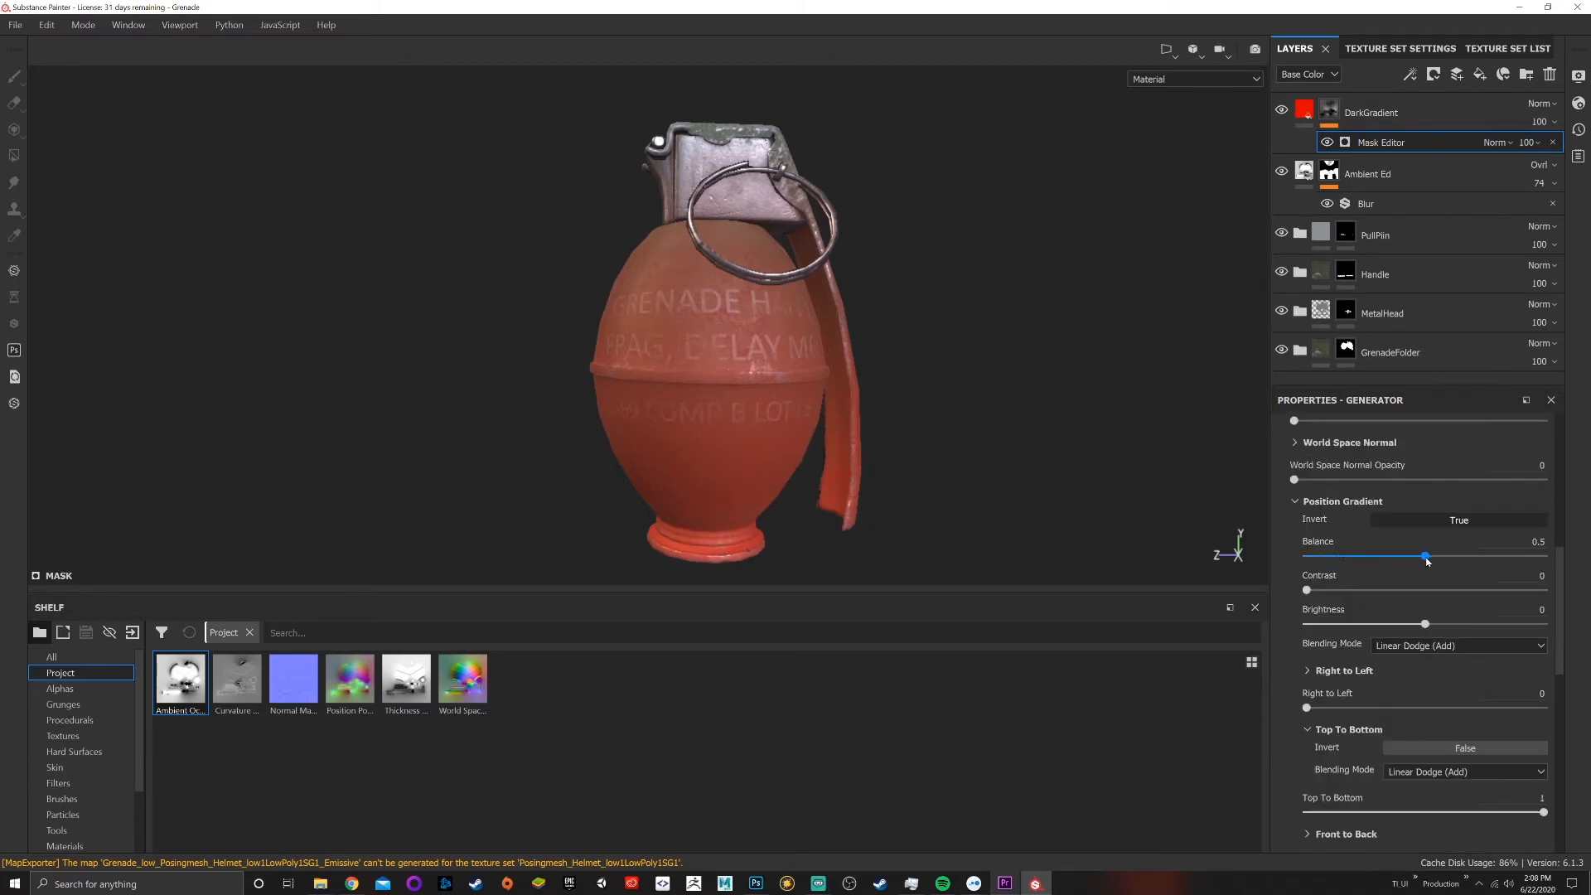
Adjust the position gradient's Balance to about 0.41 and its Contrast to about 0.56
left_click_drag(1426, 561, 1397, 566)
left_click_drag(1307, 590, 1525, 590)
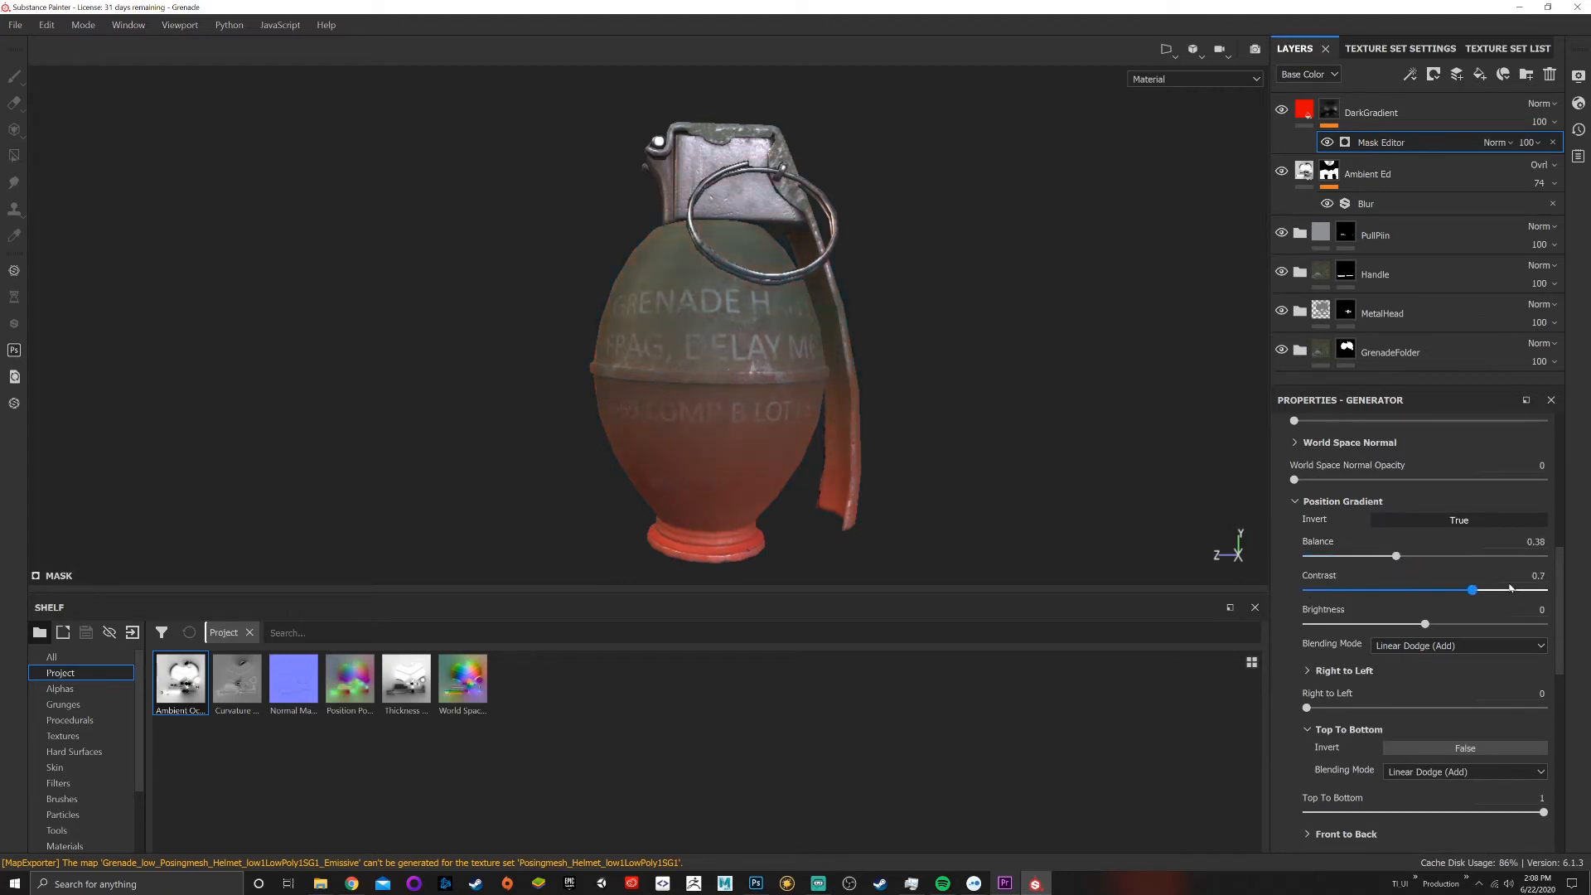
mouse_move(1391, 561)
left_mouse_down()
mouse_move(1457, 562)
mouse_move(1415, 564)
left_mouse_up()
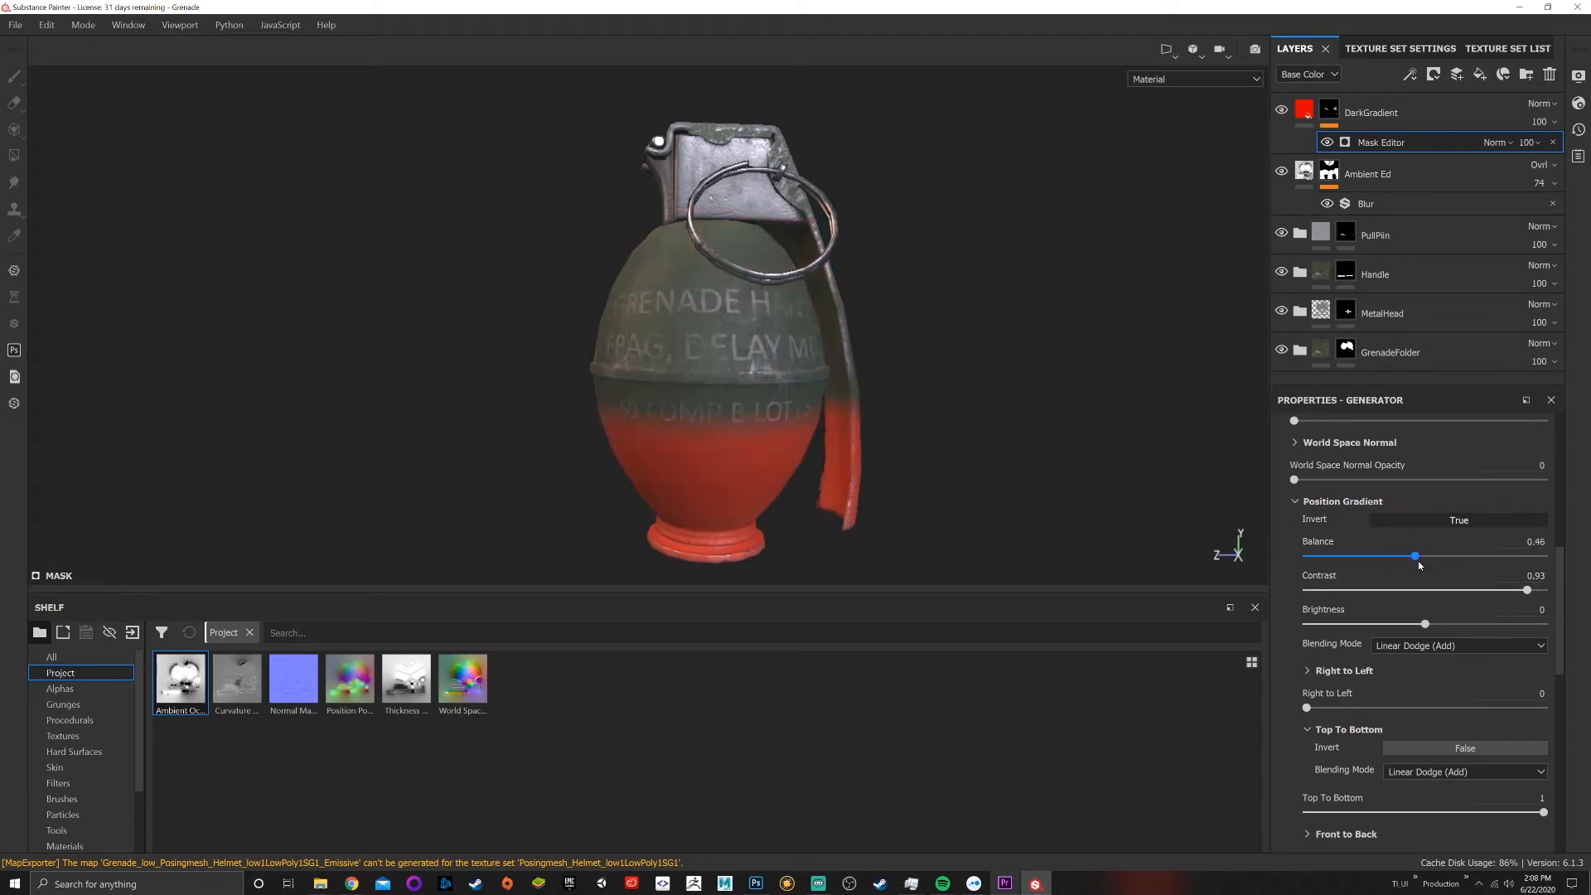
left_click_drag(1526, 590, 1403, 557)
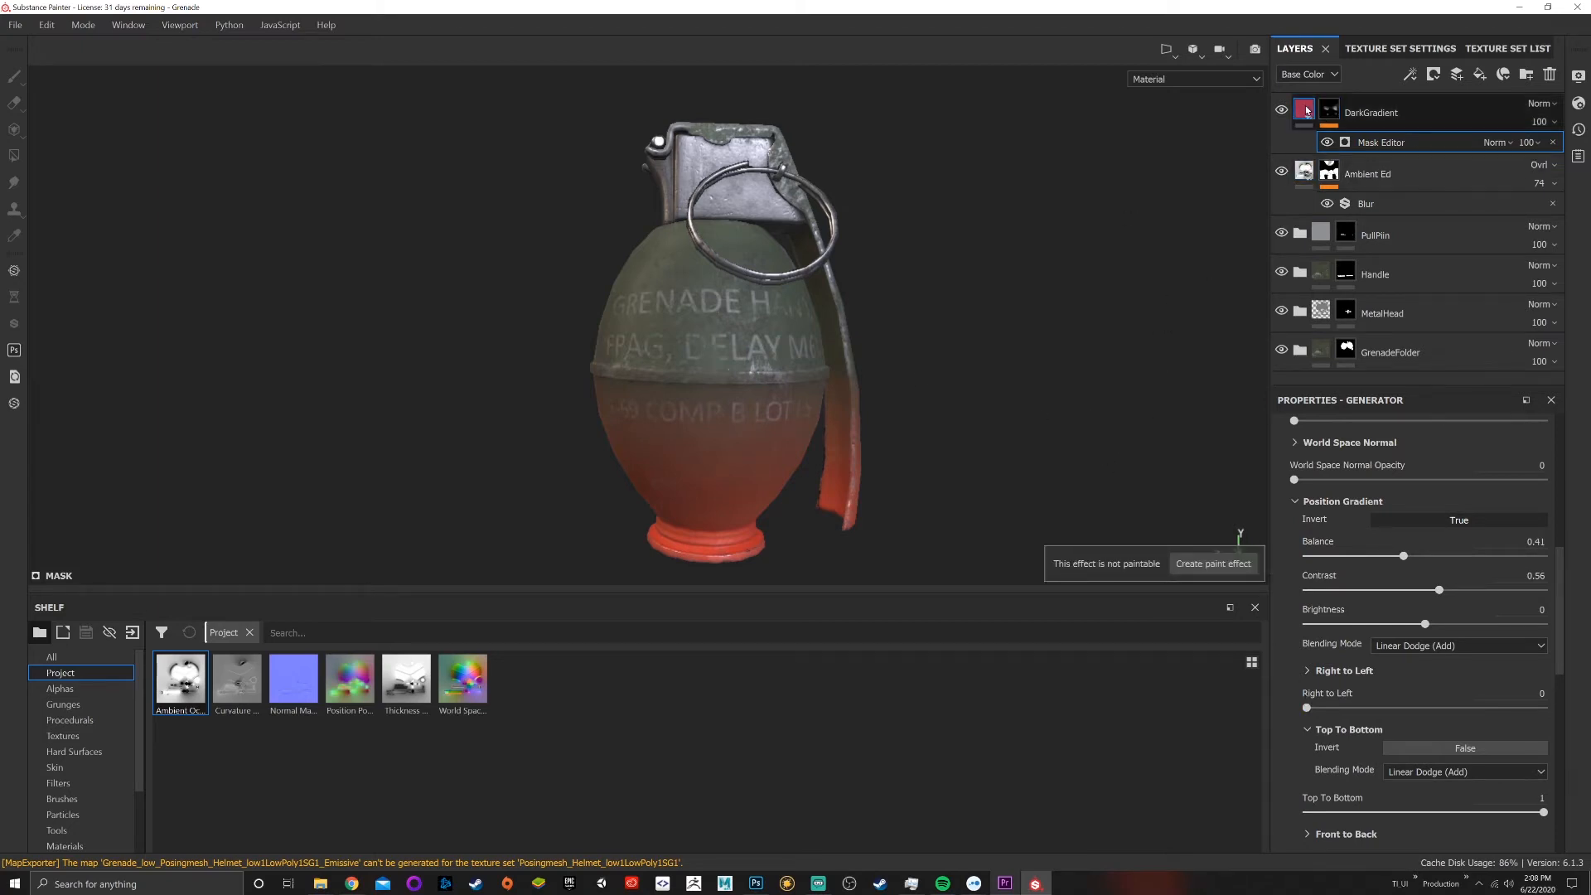
Change the DarkGradient layer's base color to pure black
mouse_move(1311, 110)
left_click(1371, 113)
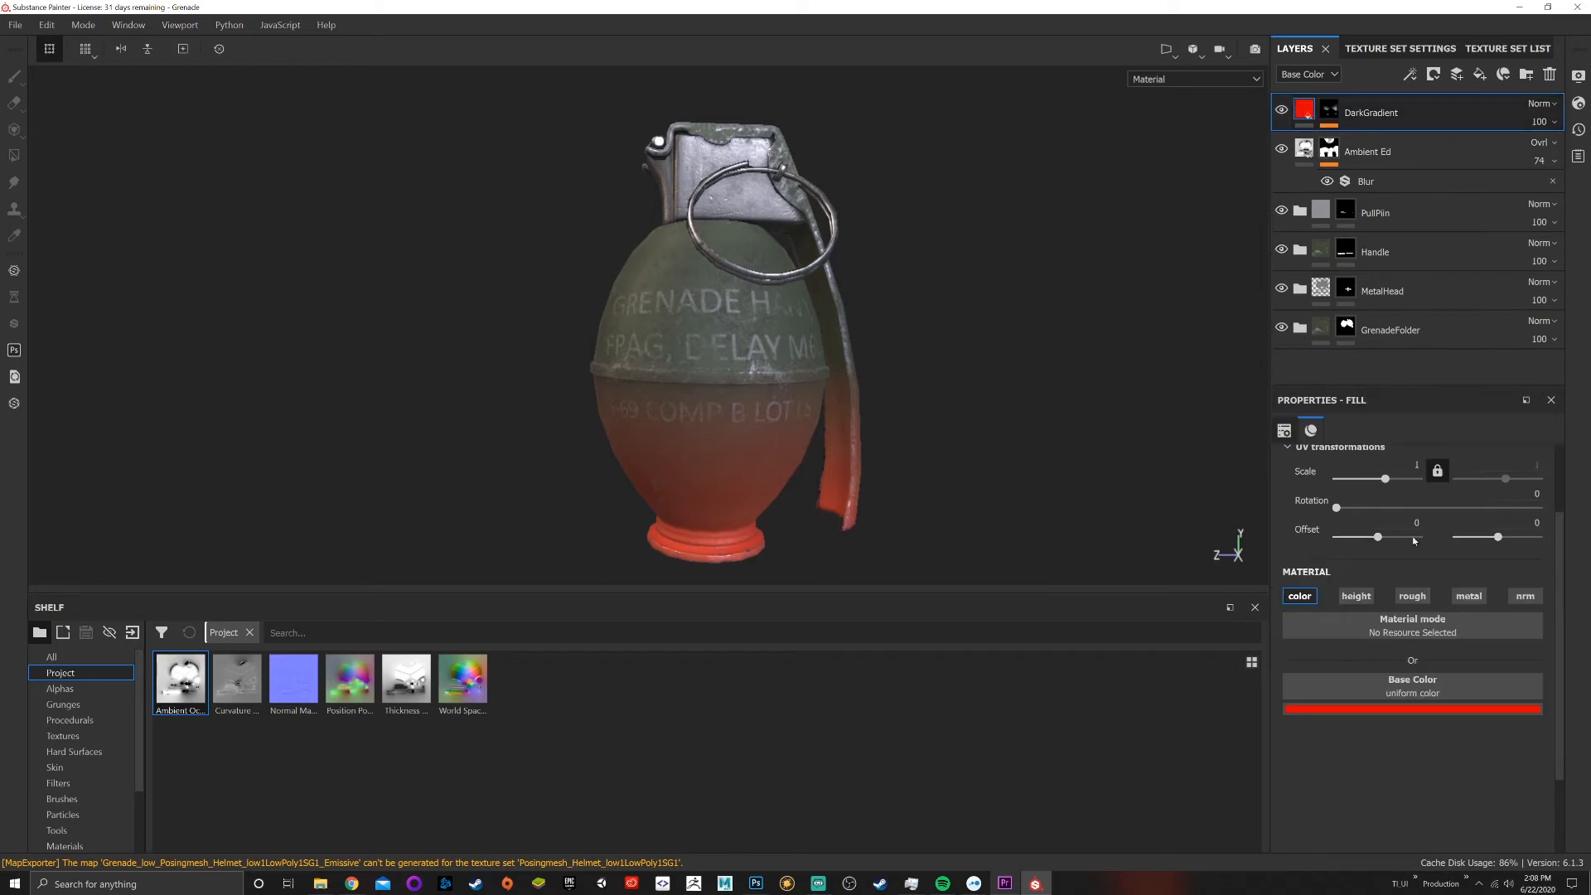
left_click(1377, 709)
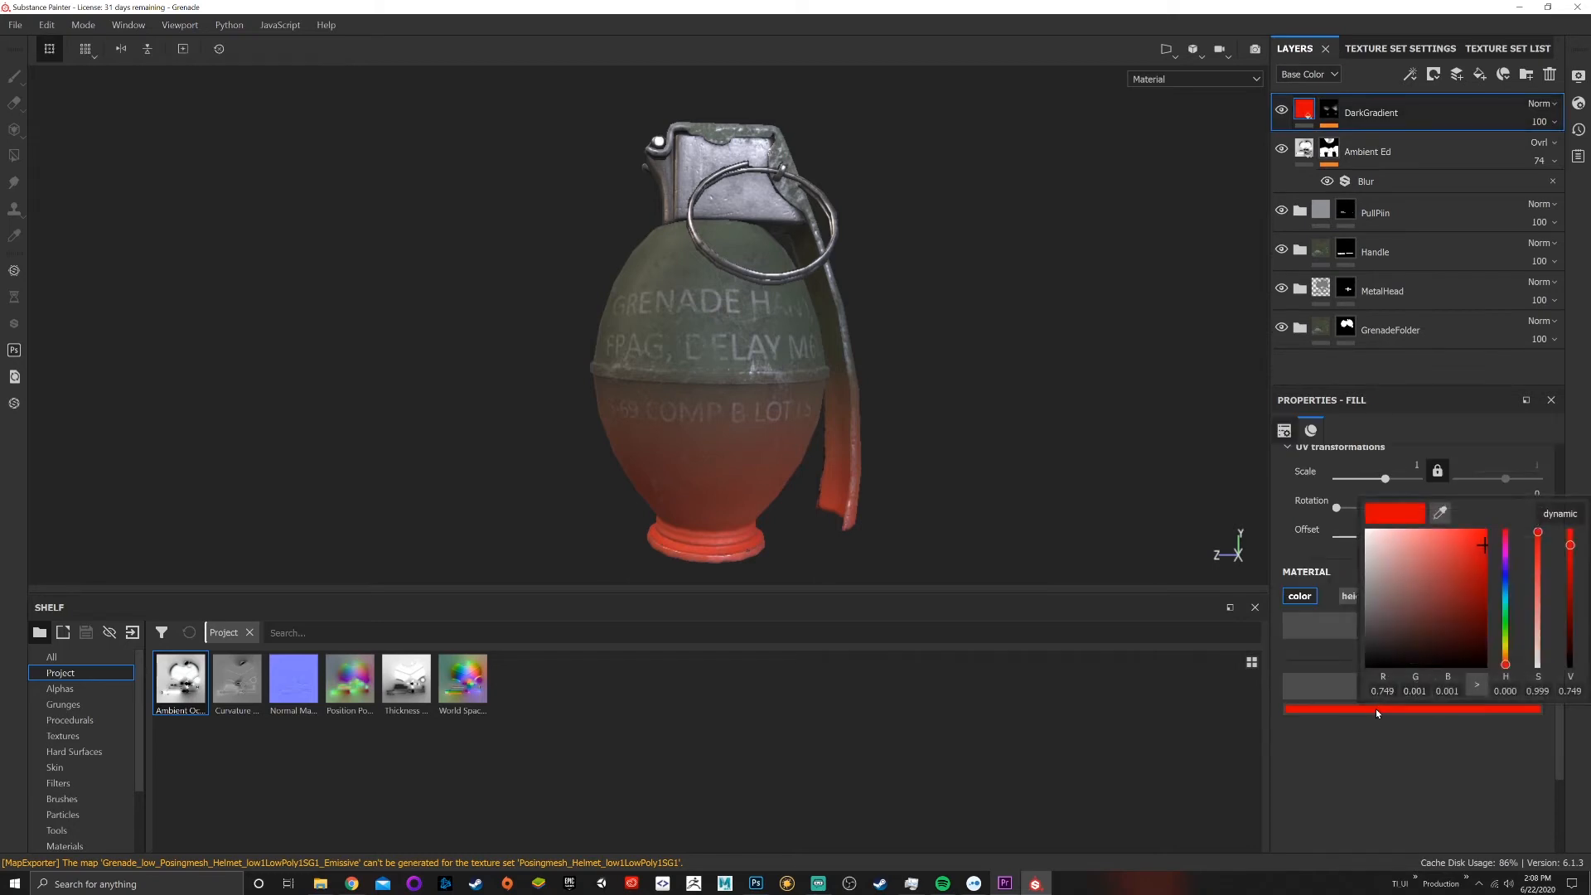
left_click_drag(1373, 659, 1350, 673)
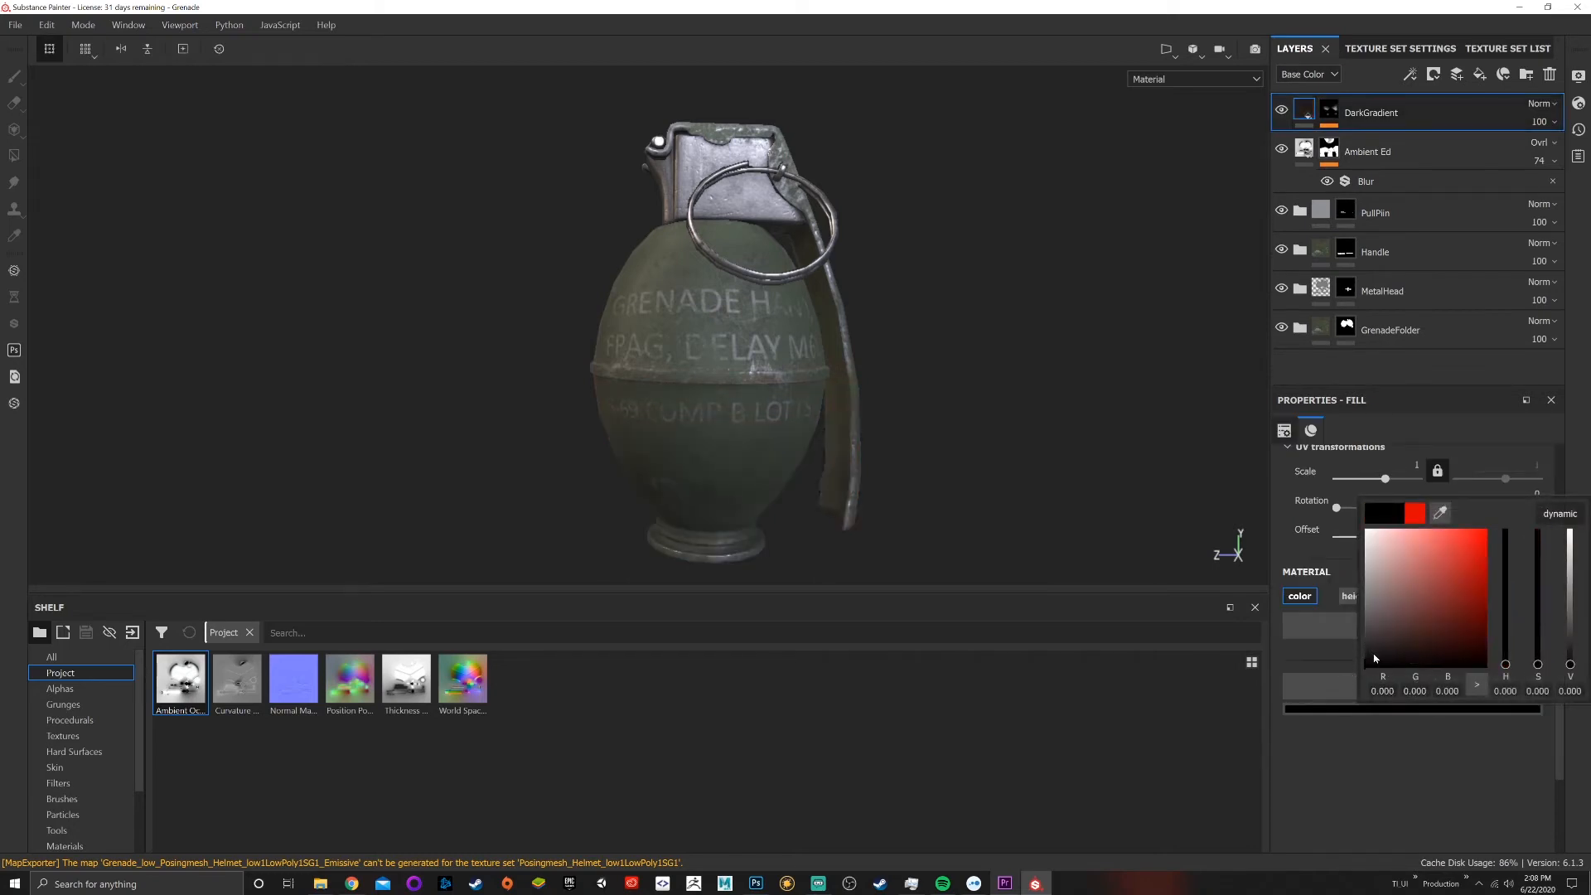
Compare the grenade with the DarkGradient layer hidden and shown, and lower the layer's opacity to 34
left_click_drag(958, 528, 947, 455, "alt")
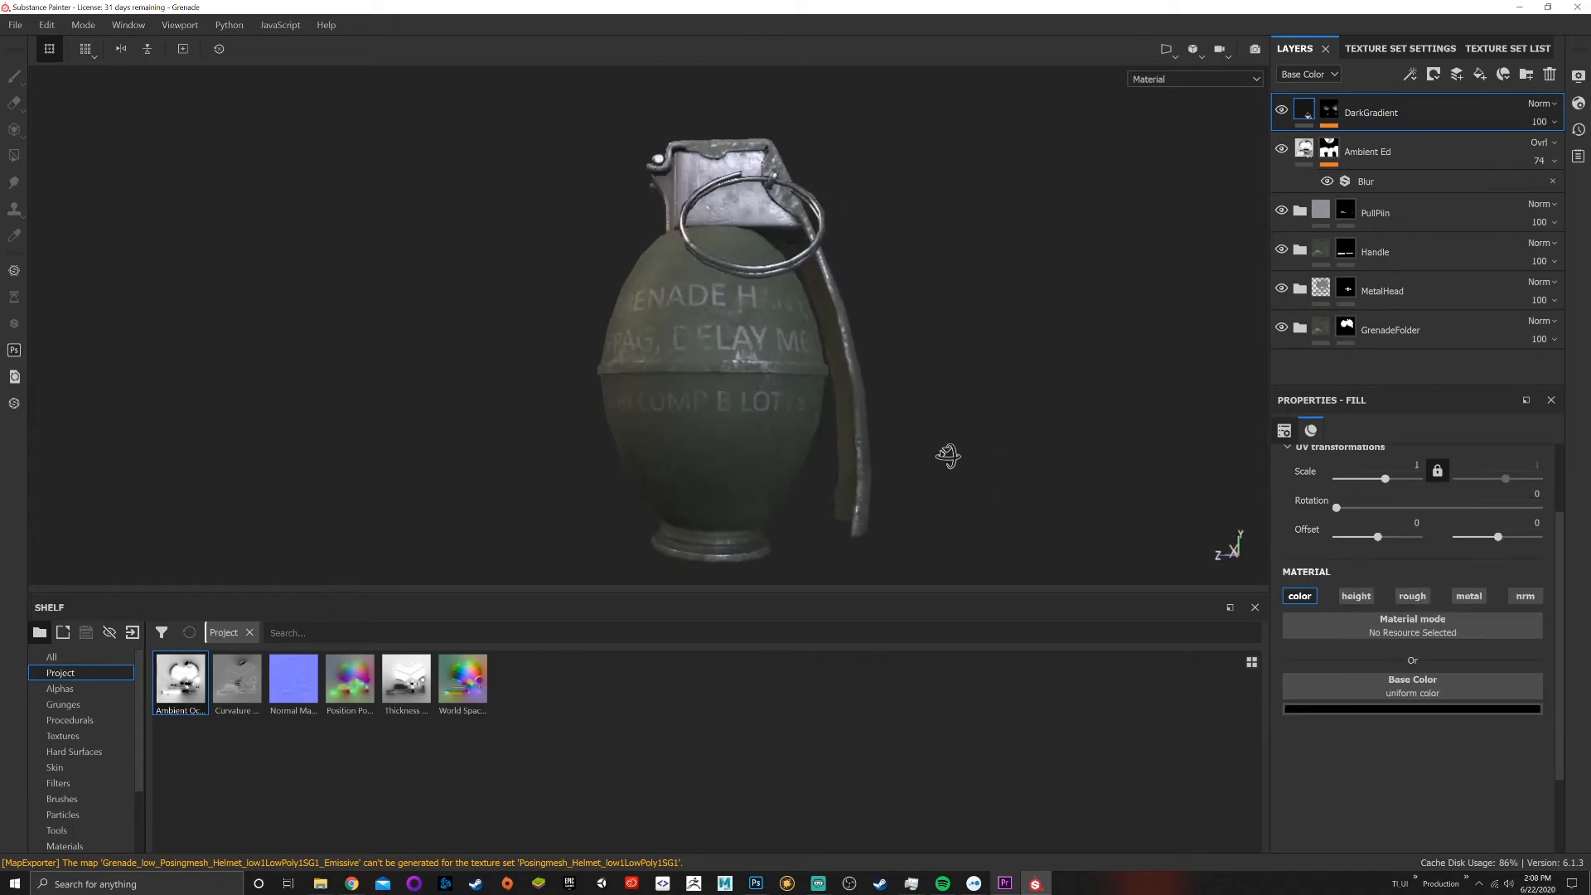
left_click(1282, 111)
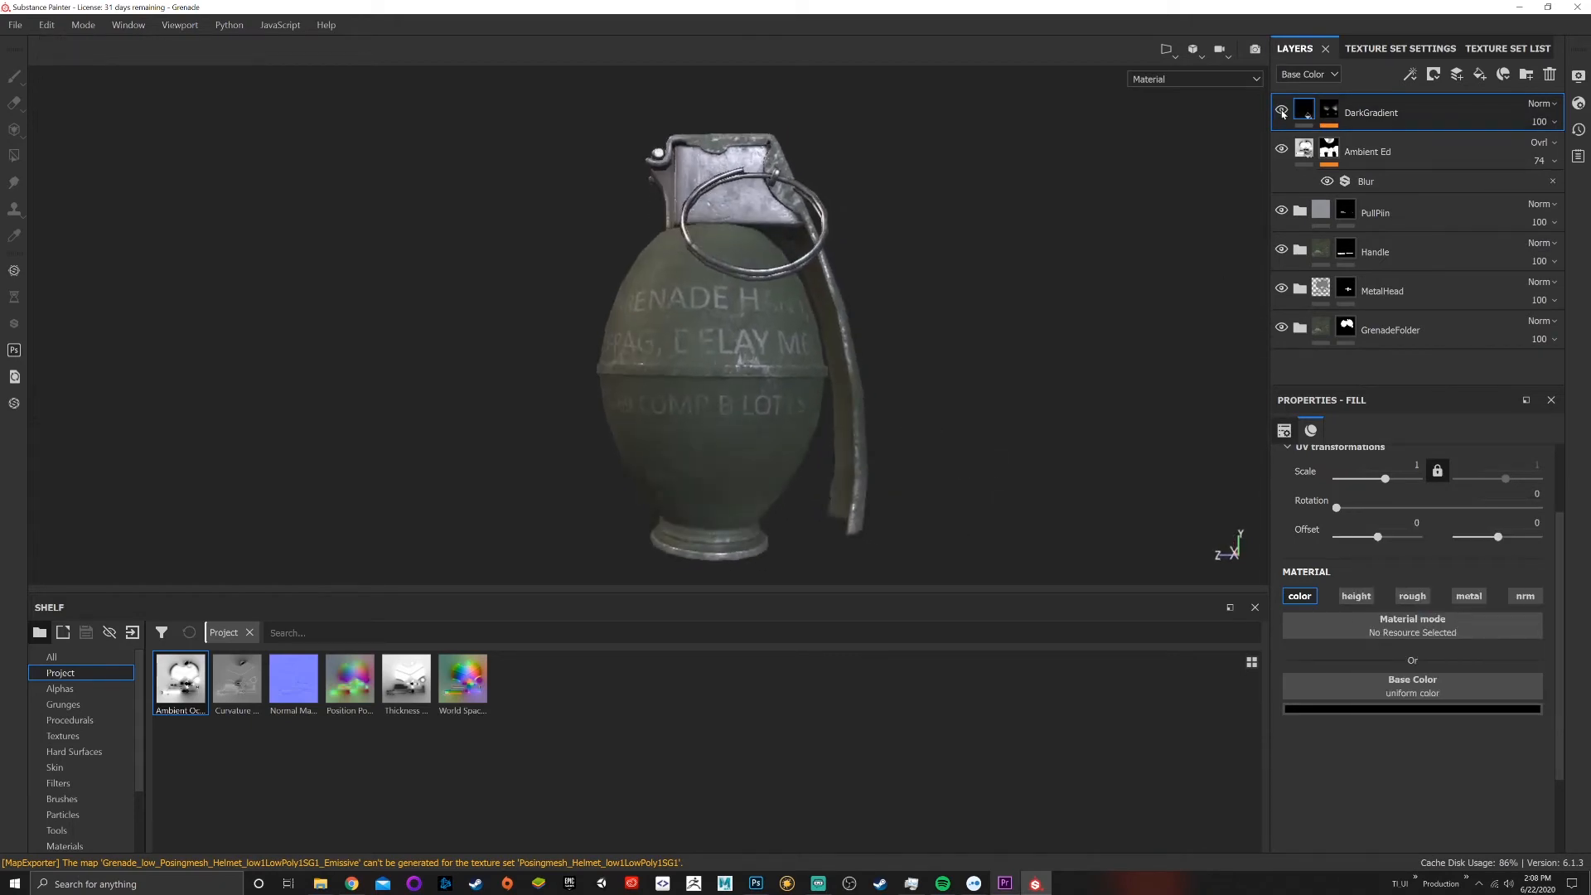
left_click(1282, 111)
left_click(1282, 111)
left_click(1281, 111)
left_click(1303, 111)
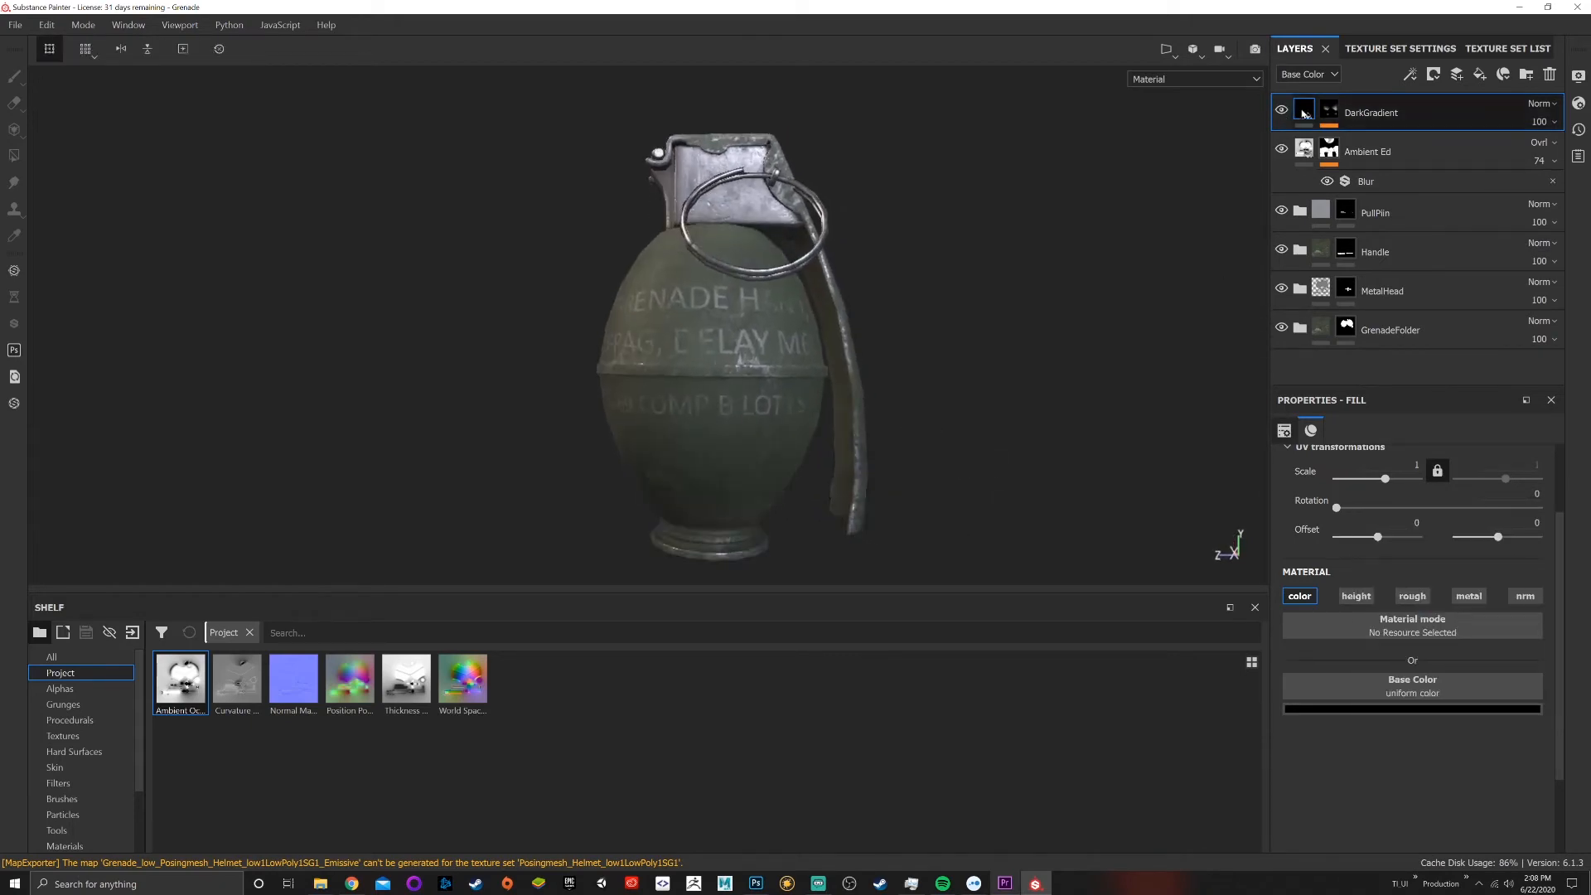
left_click(1552, 124)
left_click_drag(1579, 152, 1537, 153)
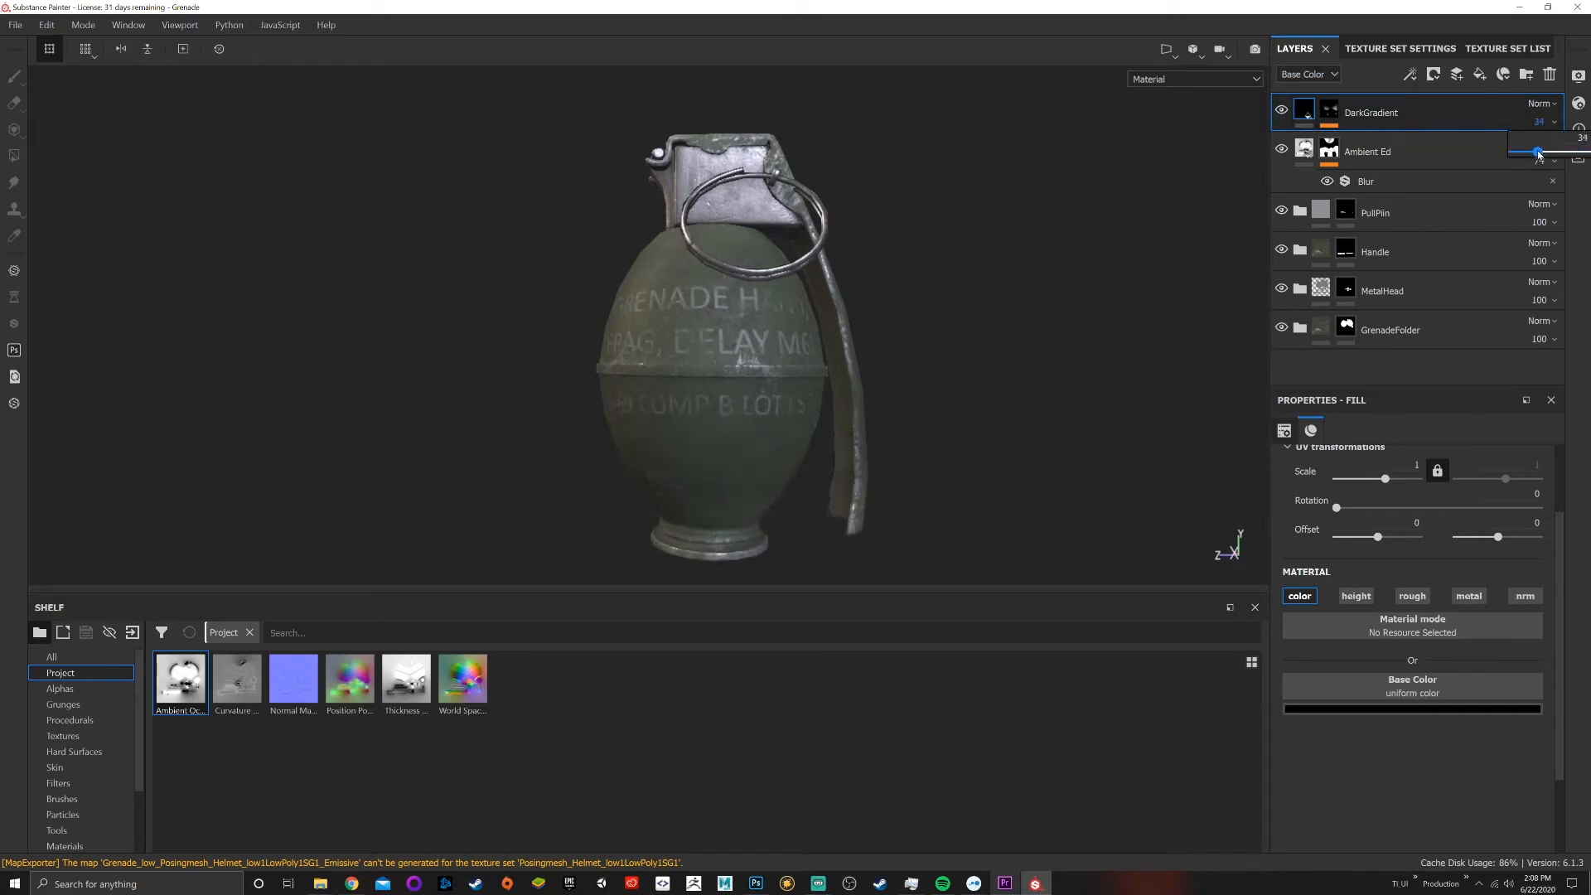
Duplicate the DarkGradient layer and rename the copy LightGradient
right_click(1382, 117)
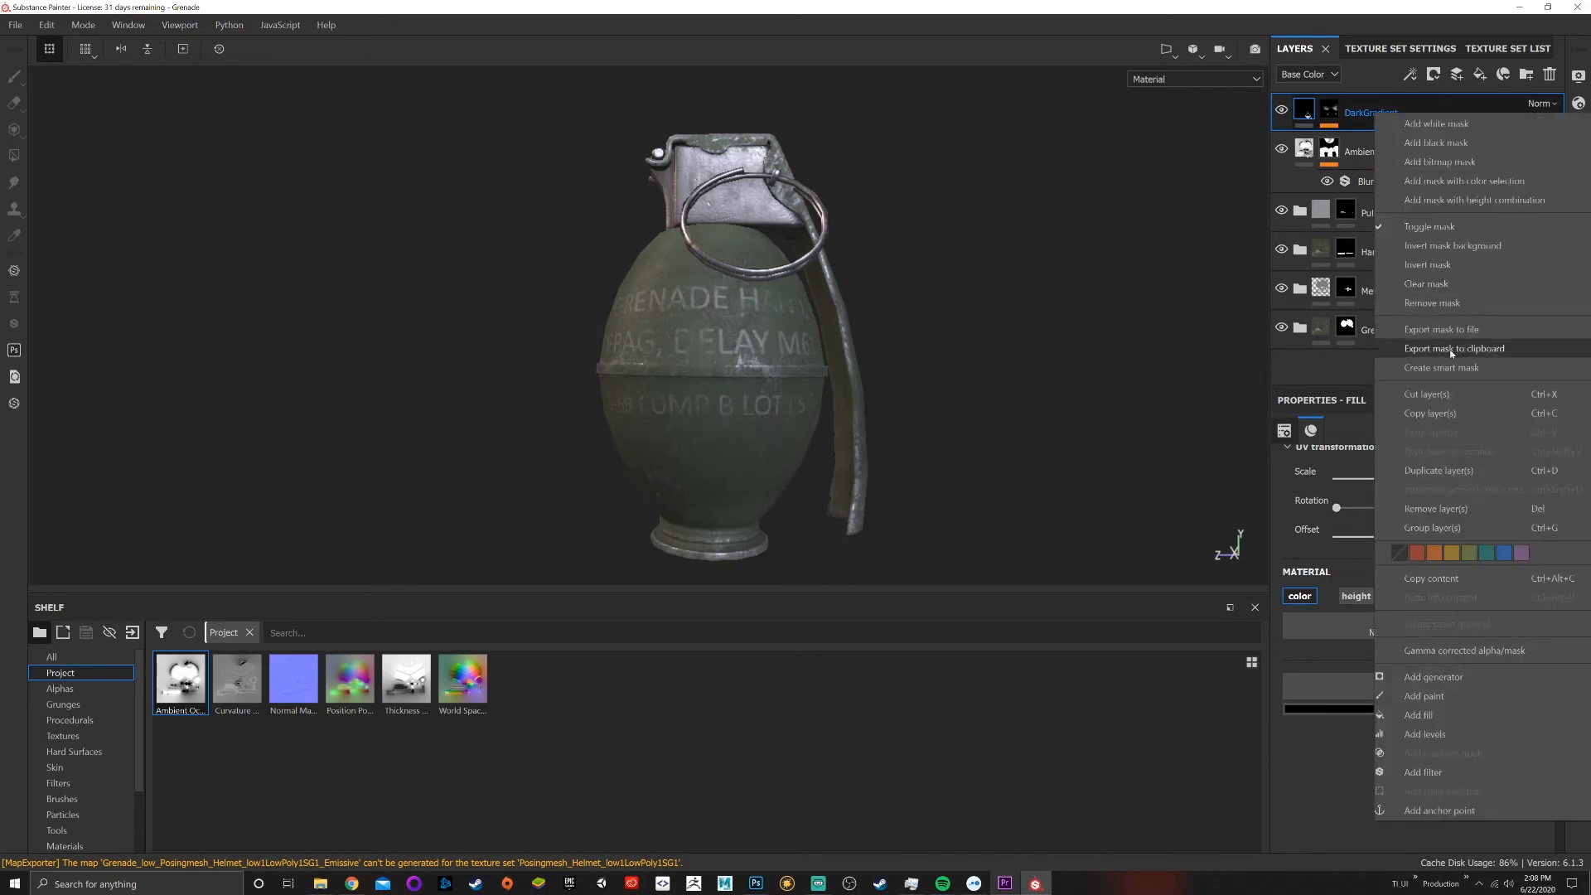
left_click(1449, 471)
double_click(1379, 113)
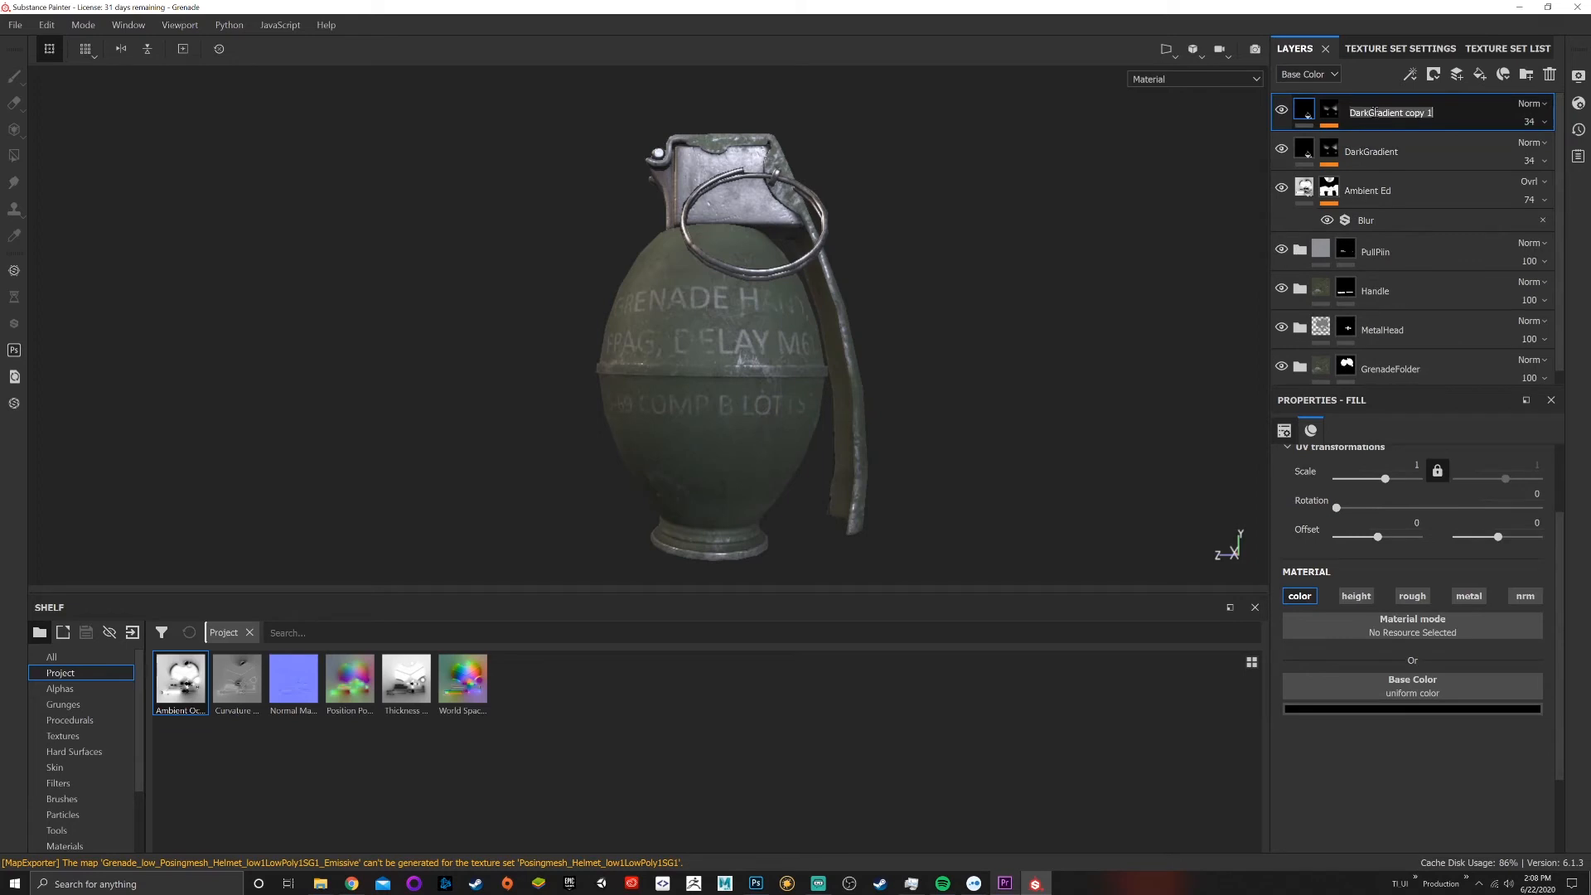
type("LightGradient")
key("Return")
Give the LightGradient layer a bright red base color so its masked area stands out on the grenade
left_click(1330, 112)
left_click(1330, 113)
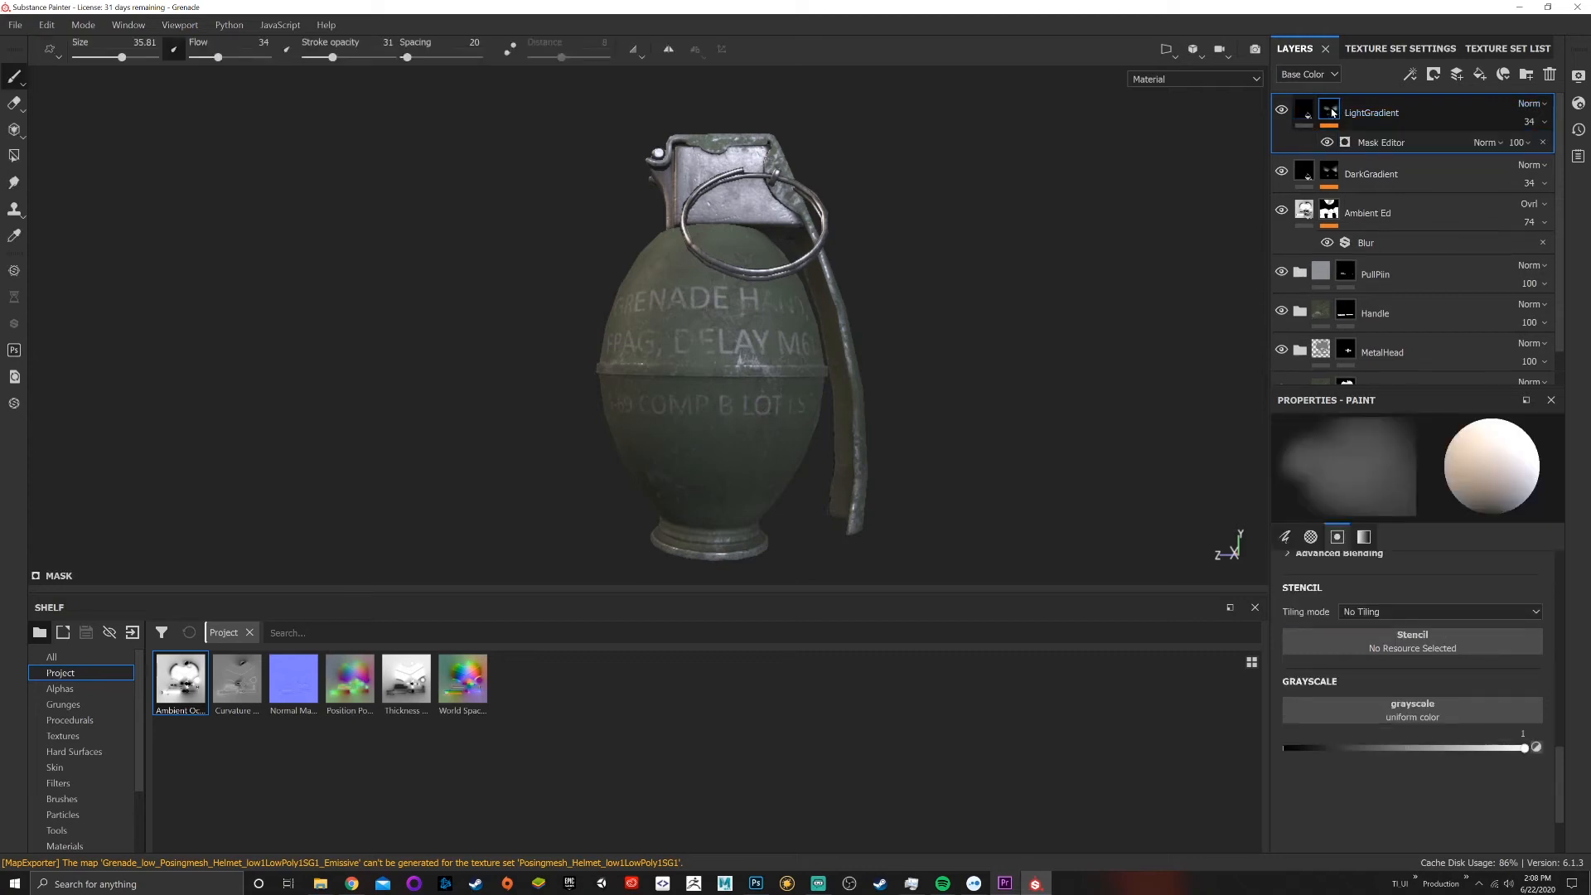
mouse_move(1339, 116)
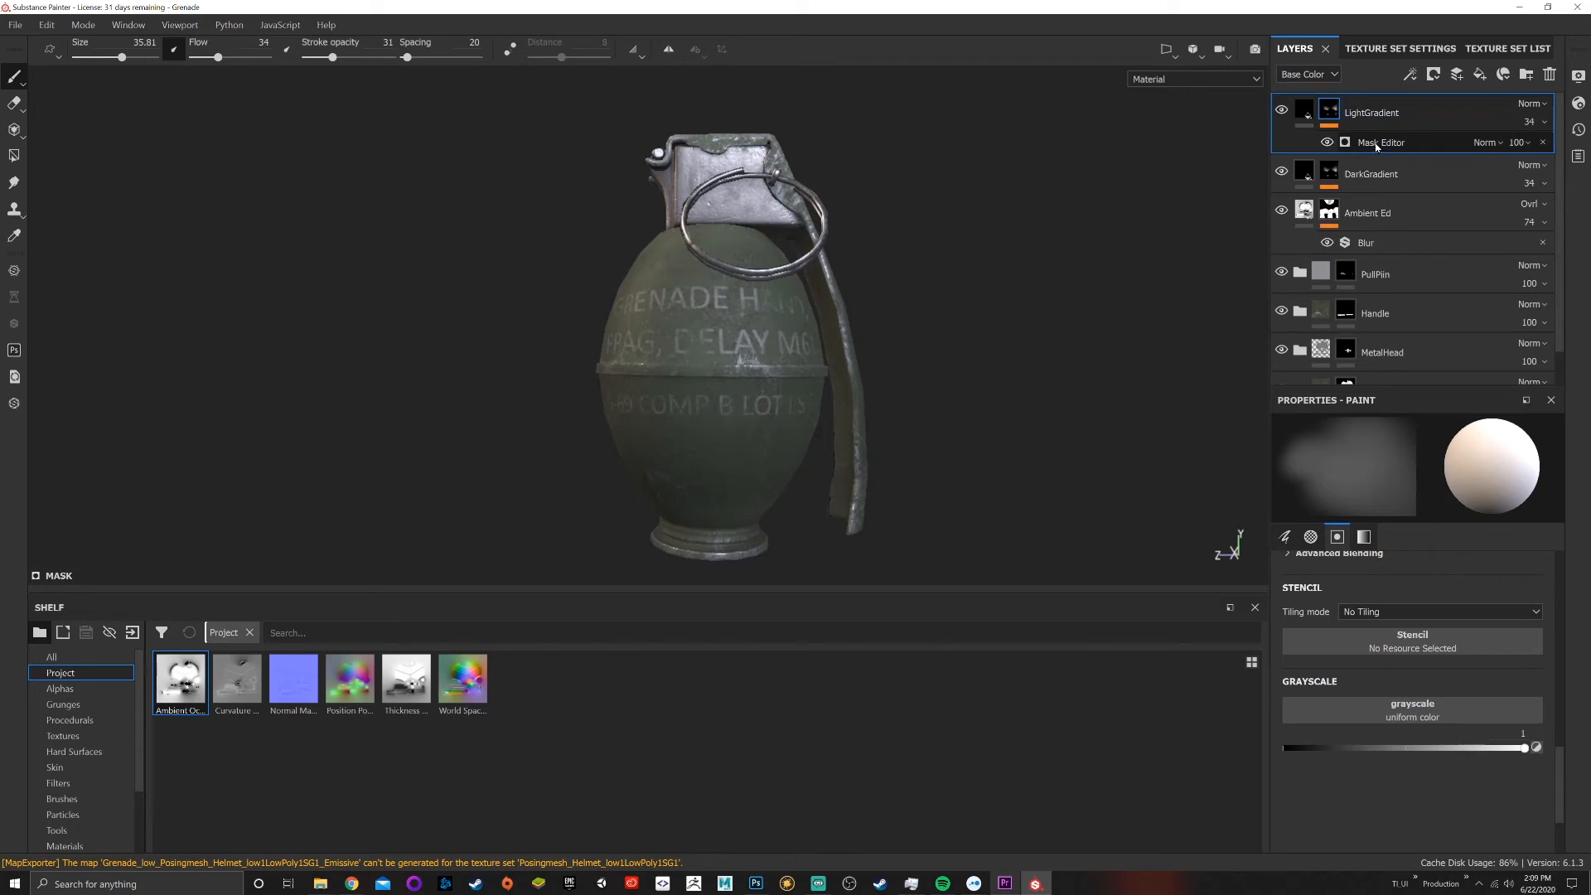
left_click(1306, 110)
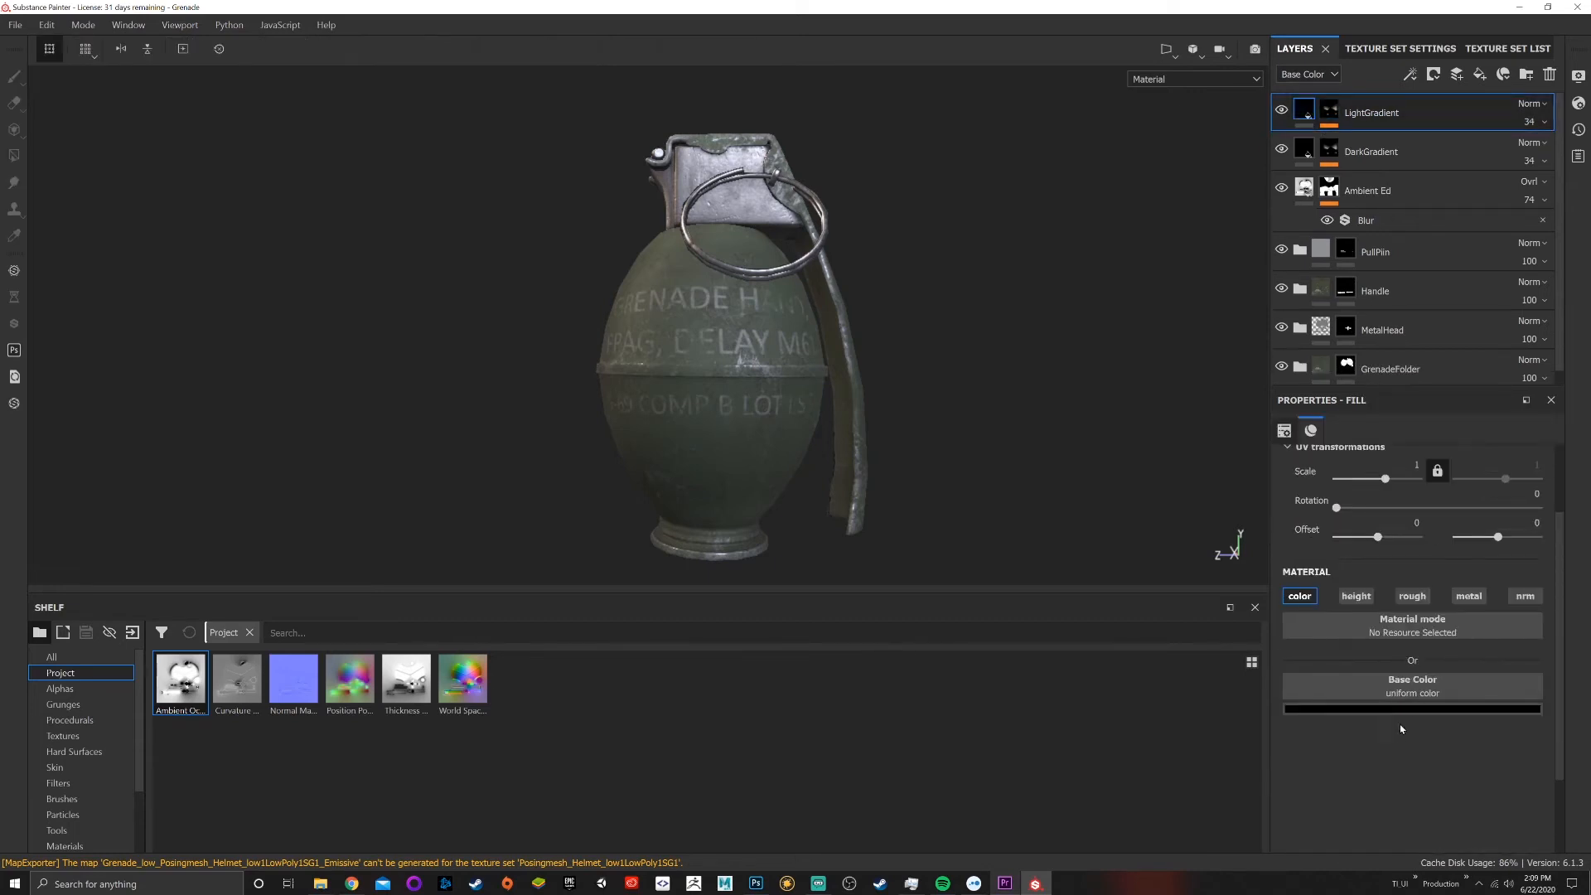
left_click(1446, 624)
left_click_drag(1446, 611, 1495, 534)
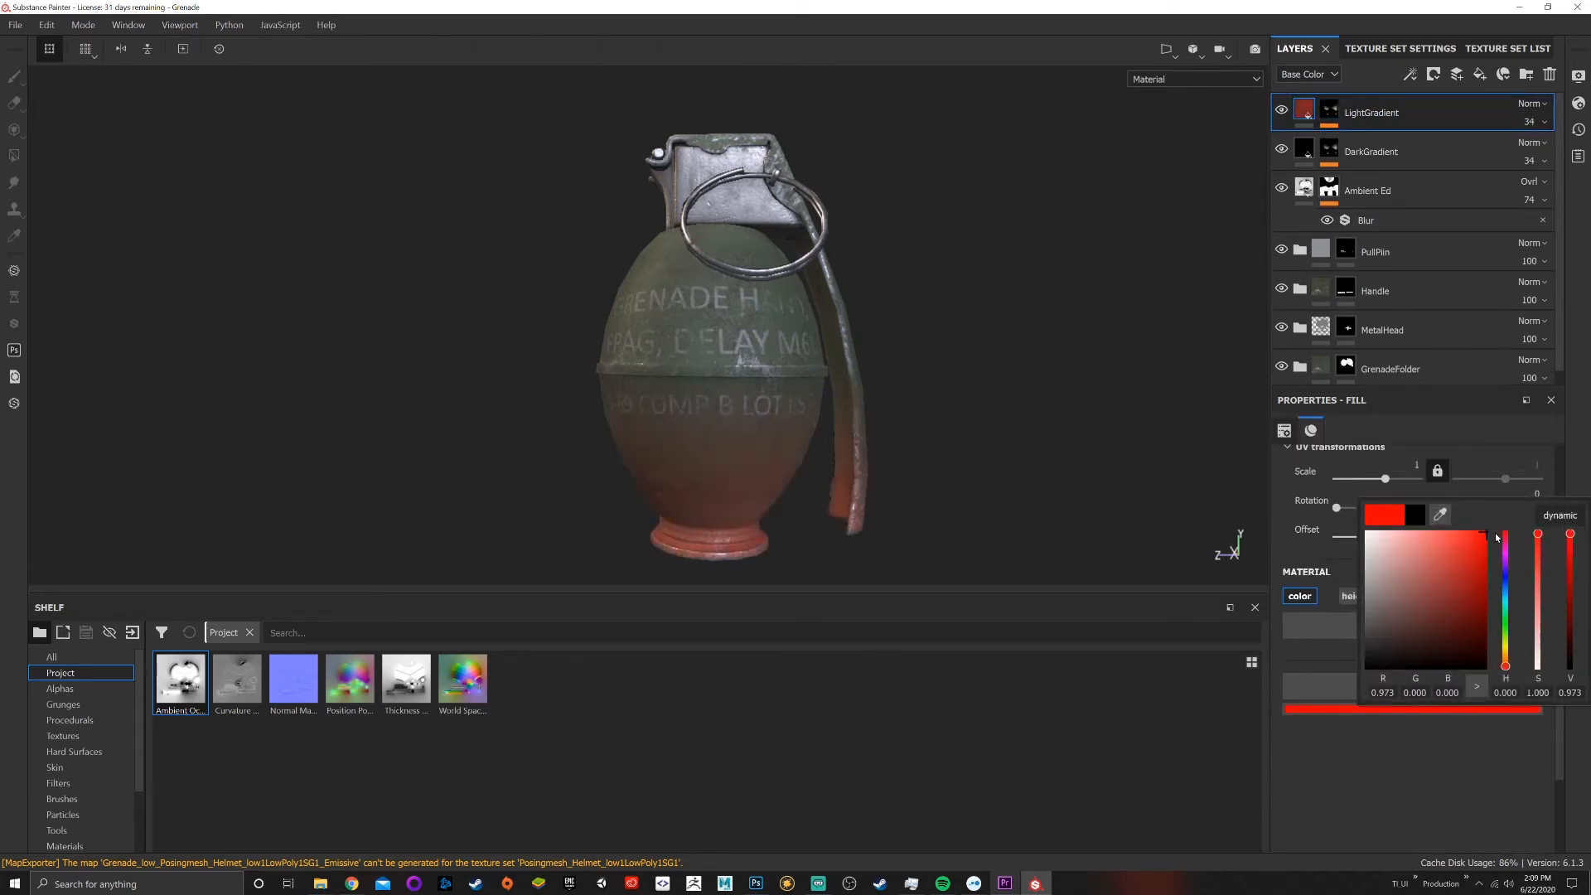
In LightGradient's Mask Editor, turn off the position gradient's Invert setting and set its Balance to 0.51
left_click(1329, 111)
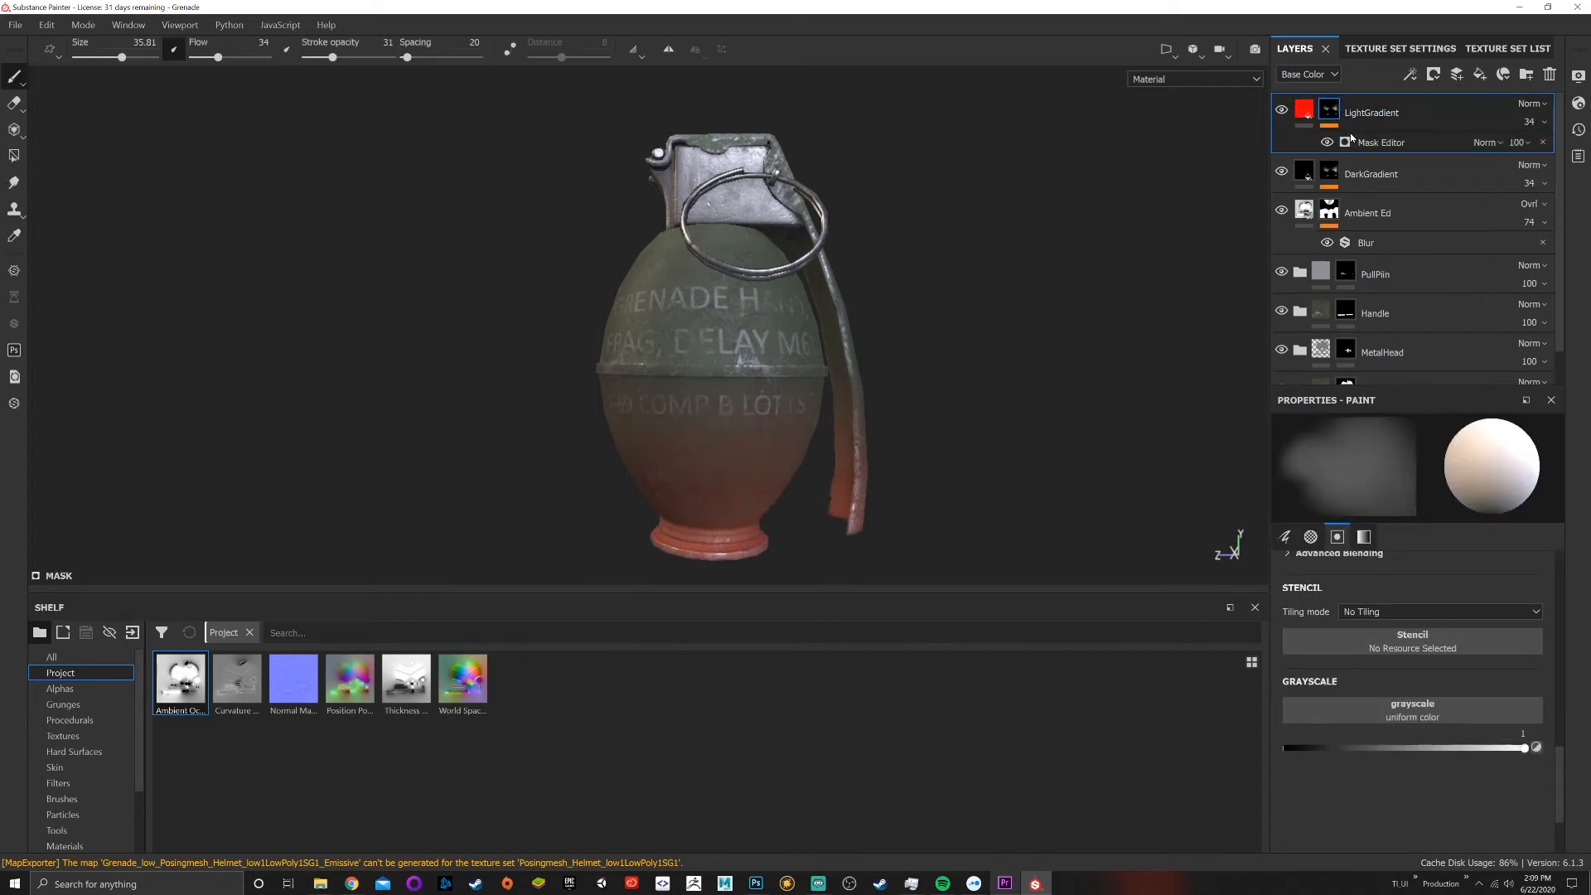
left_click(1377, 143)
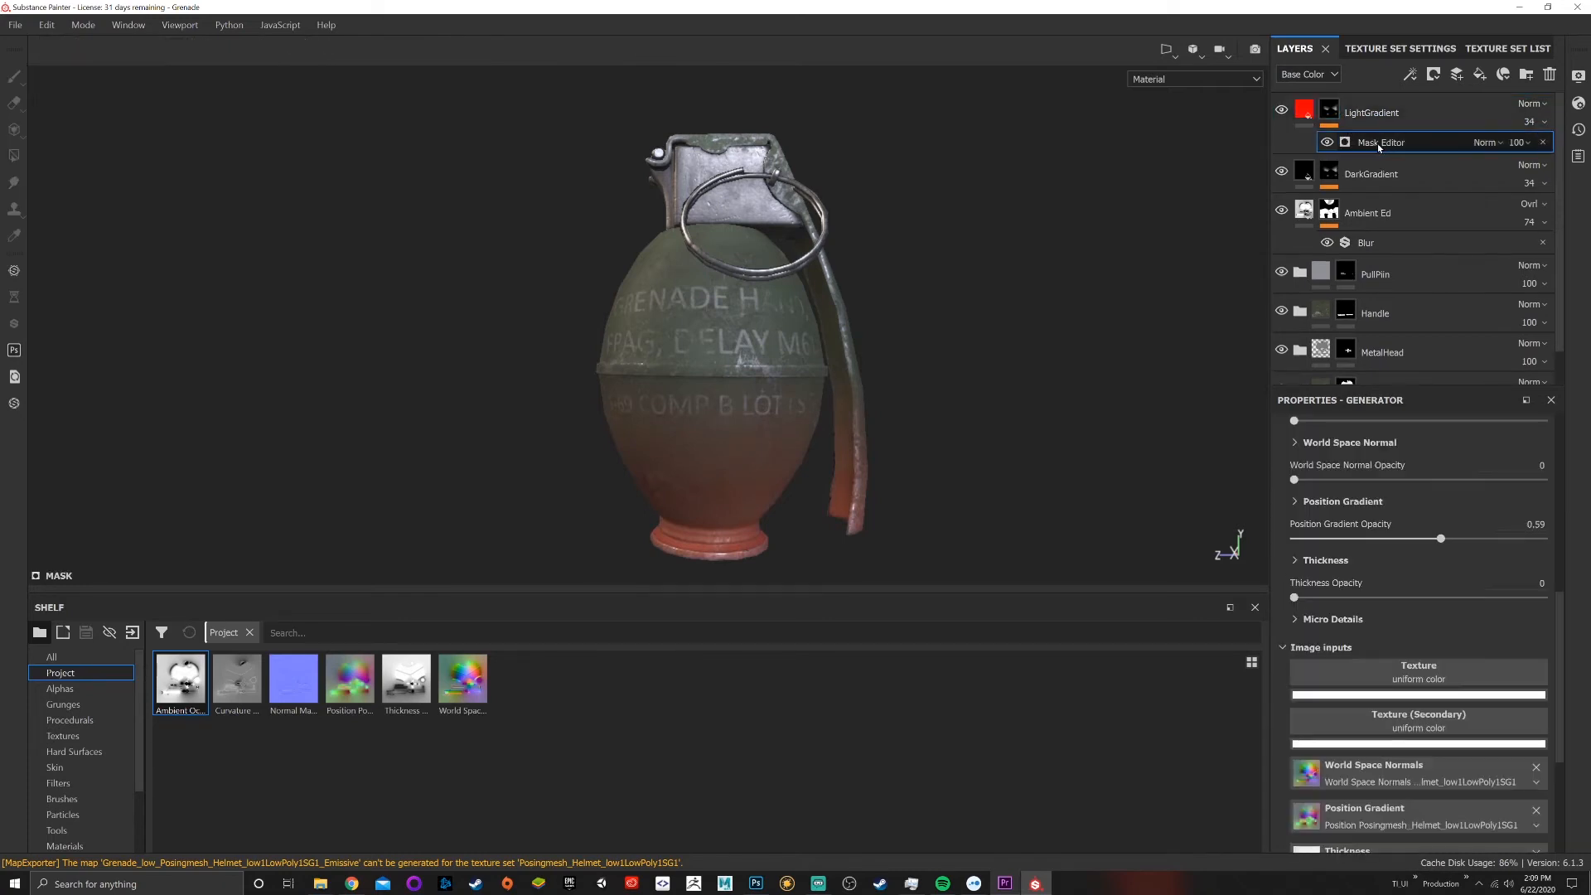
left_click(1295, 502)
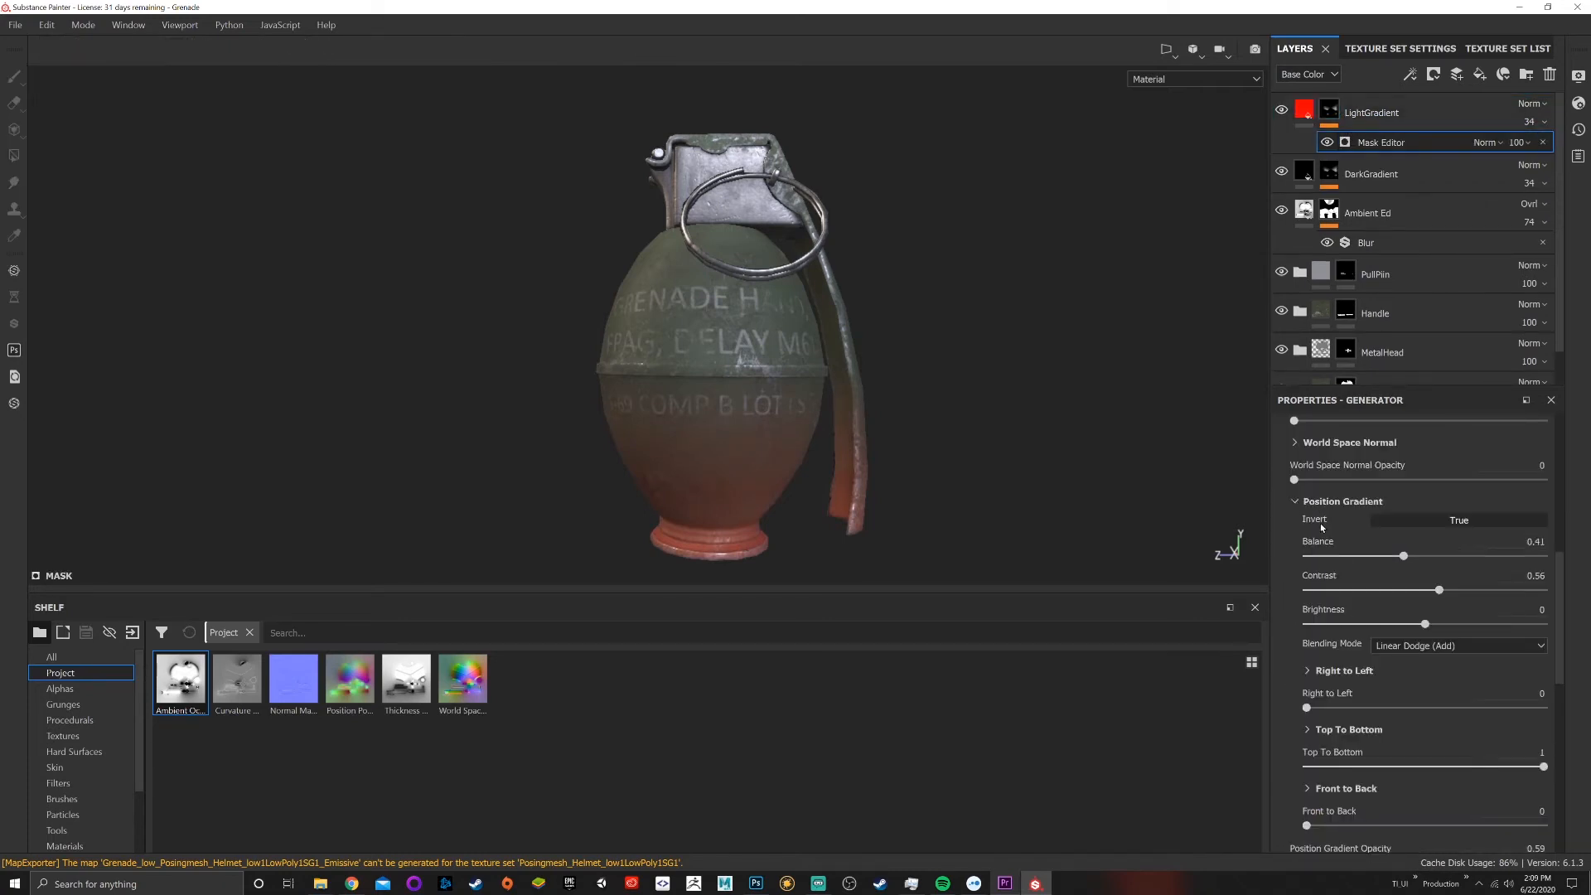
left_click(1456, 520)
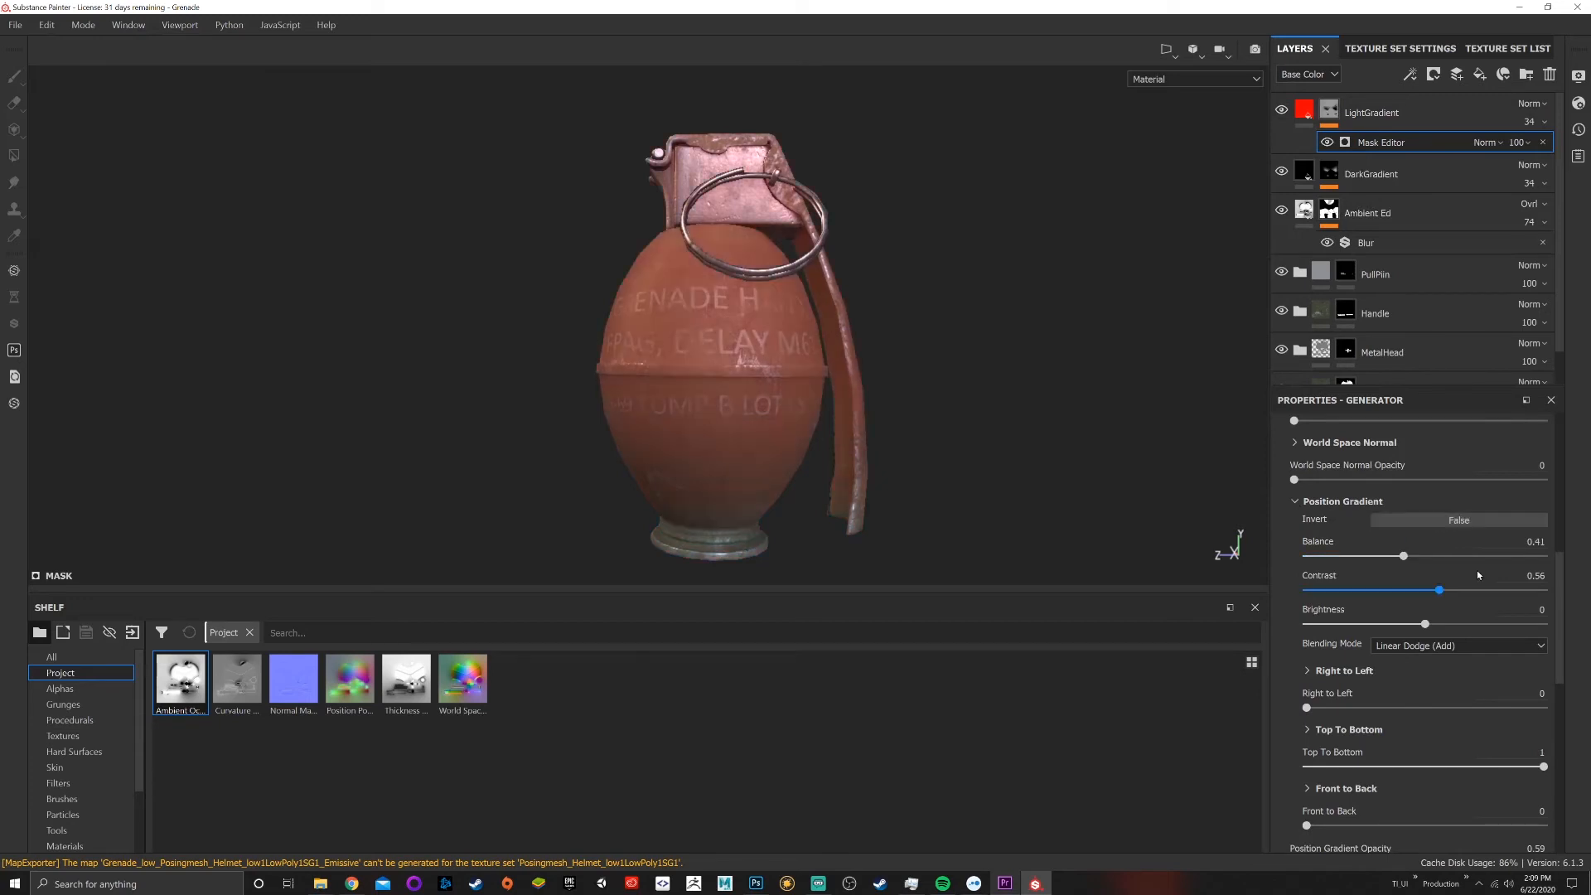
left_click_drag(1403, 556, 1427, 557)
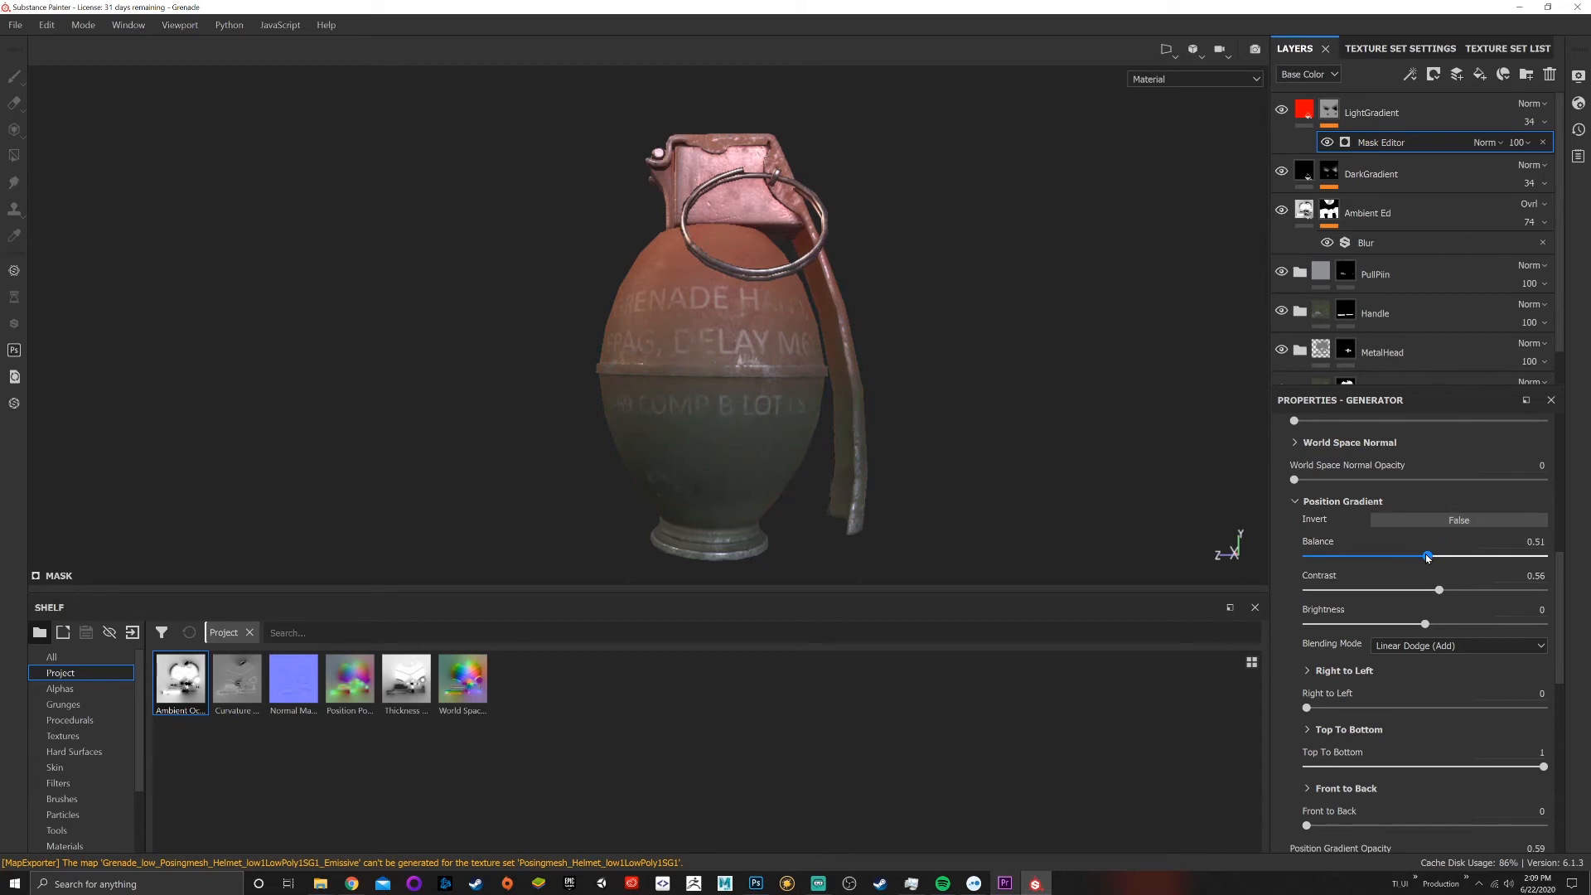
Change the LightGradient layer's base color to pure white
left_click(1311, 114)
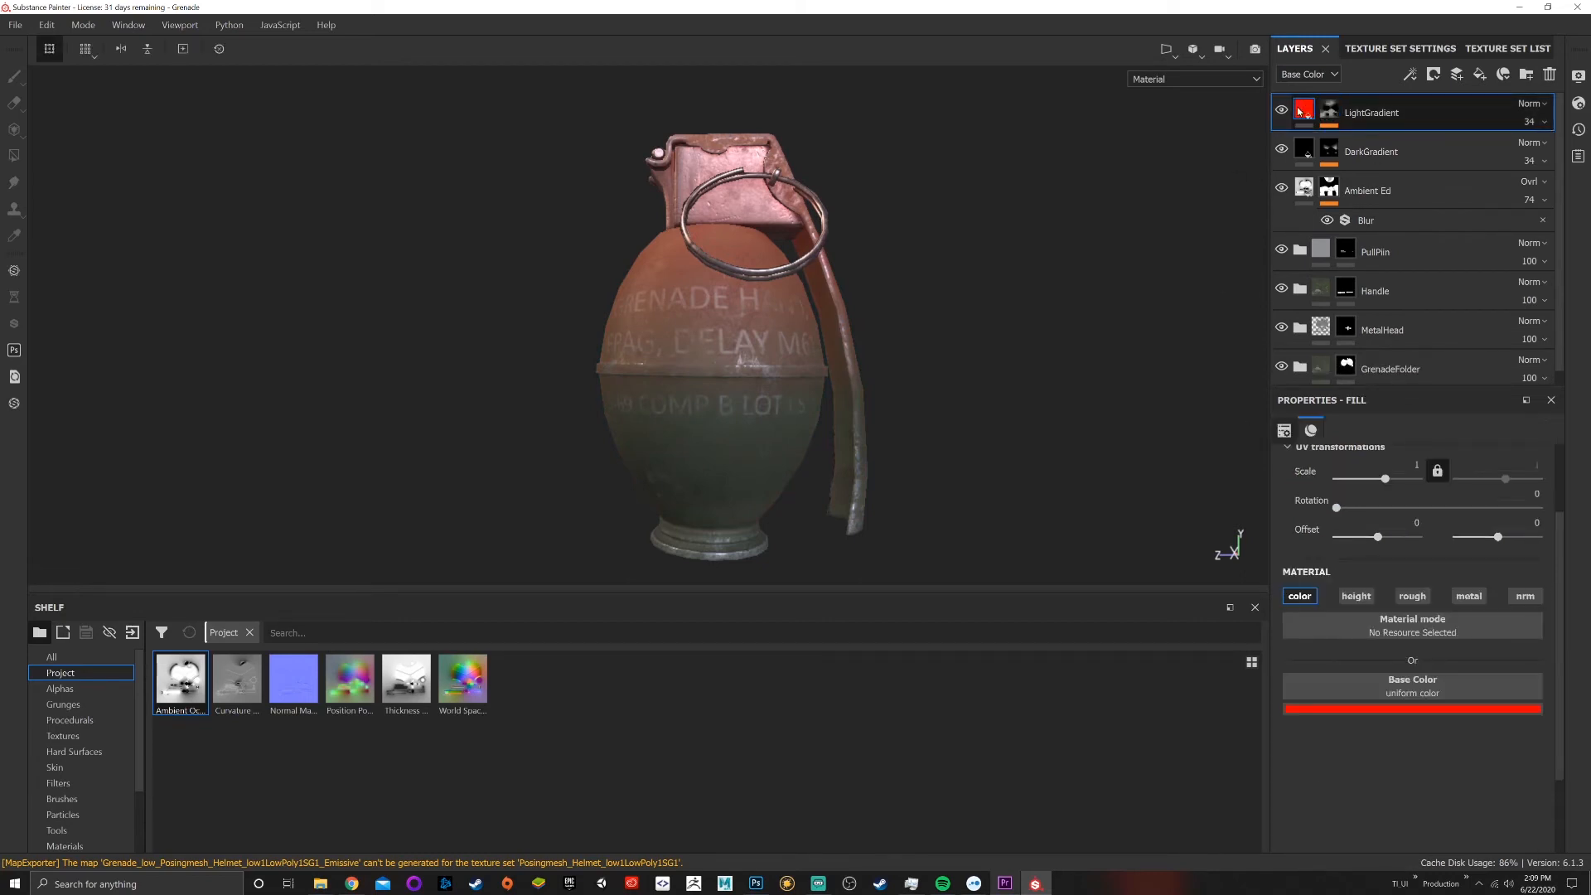
left_click(1374, 709)
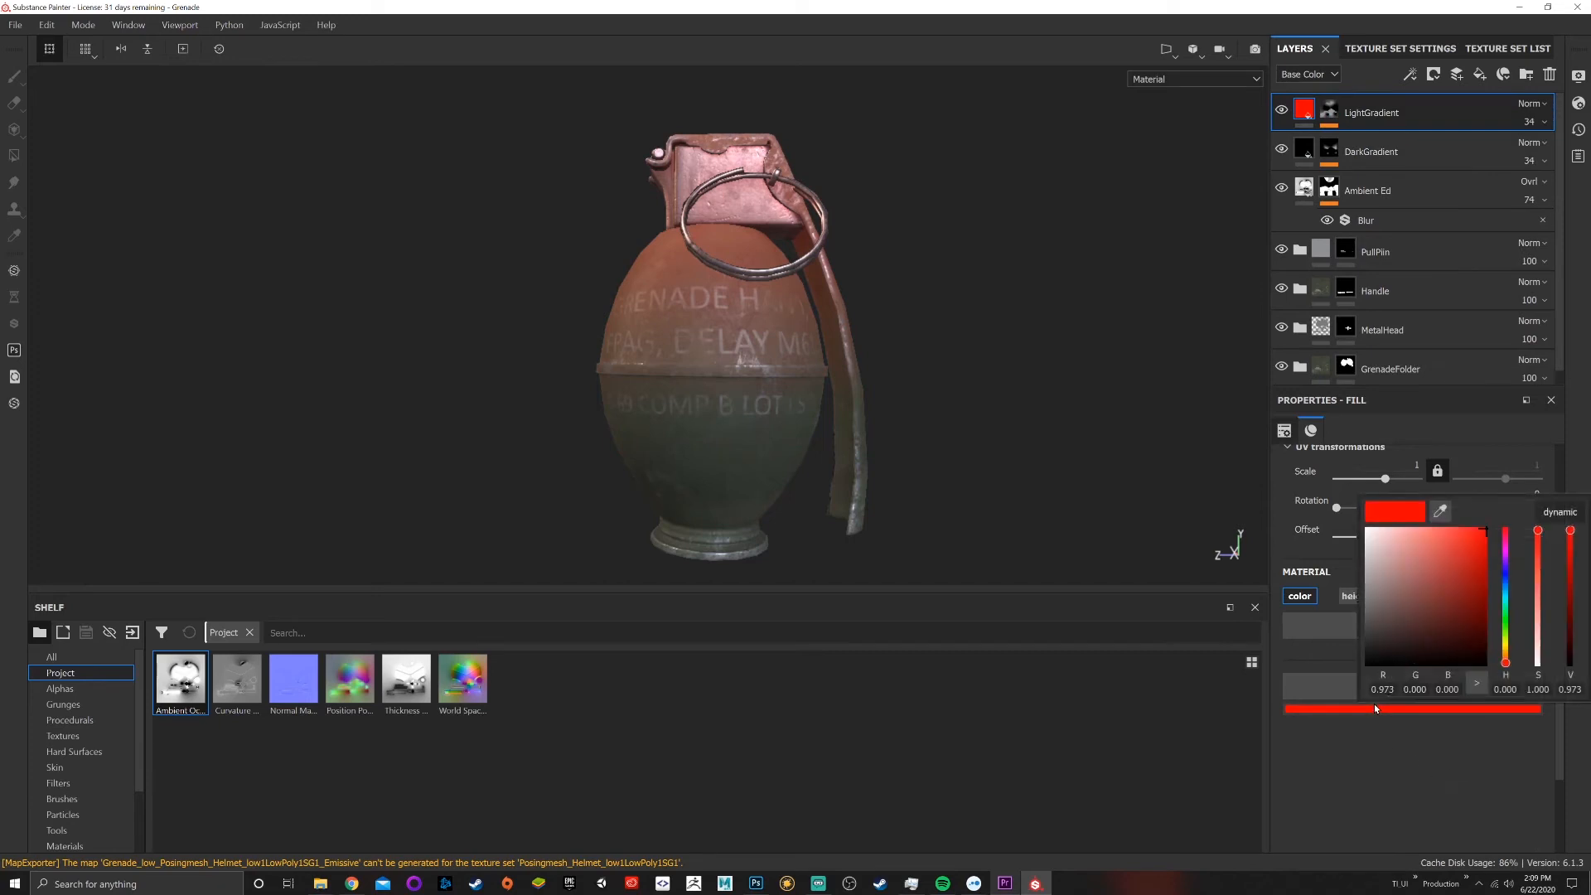
left_click_drag(1367, 551, 1366, 524)
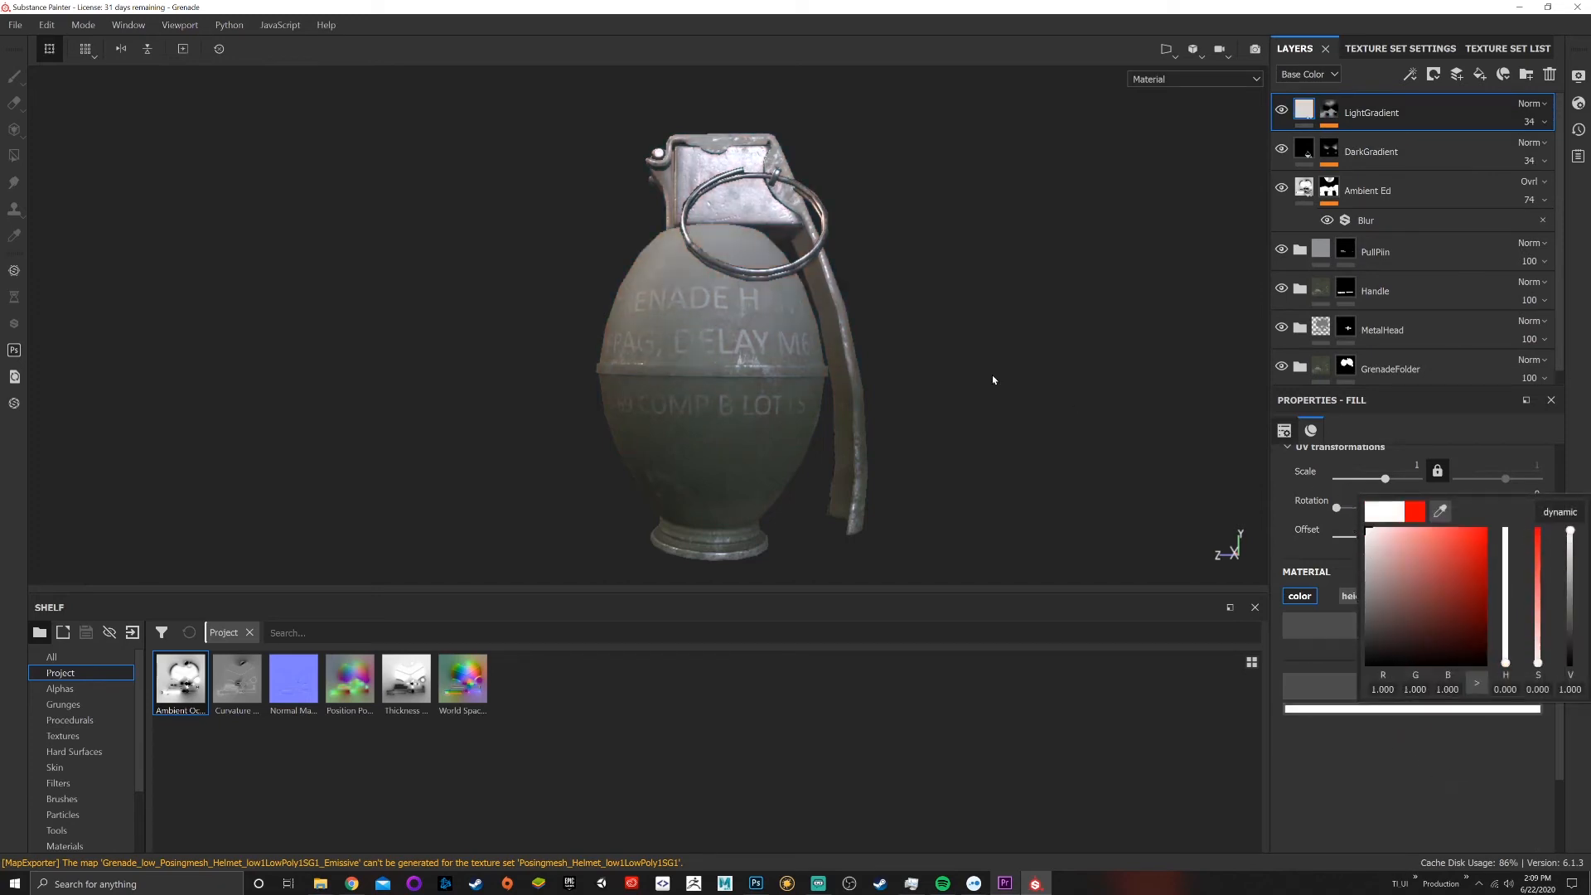
left_click(928, 361)
Lower the LightGradient layer's opacity to 3 while checking the upper part of the grenade
left_click_drag(958, 398, 858, 320, "alt")
middle_click_drag(858, 320, 833, 383, "alt")
scroll(833, 383, "up", 3)
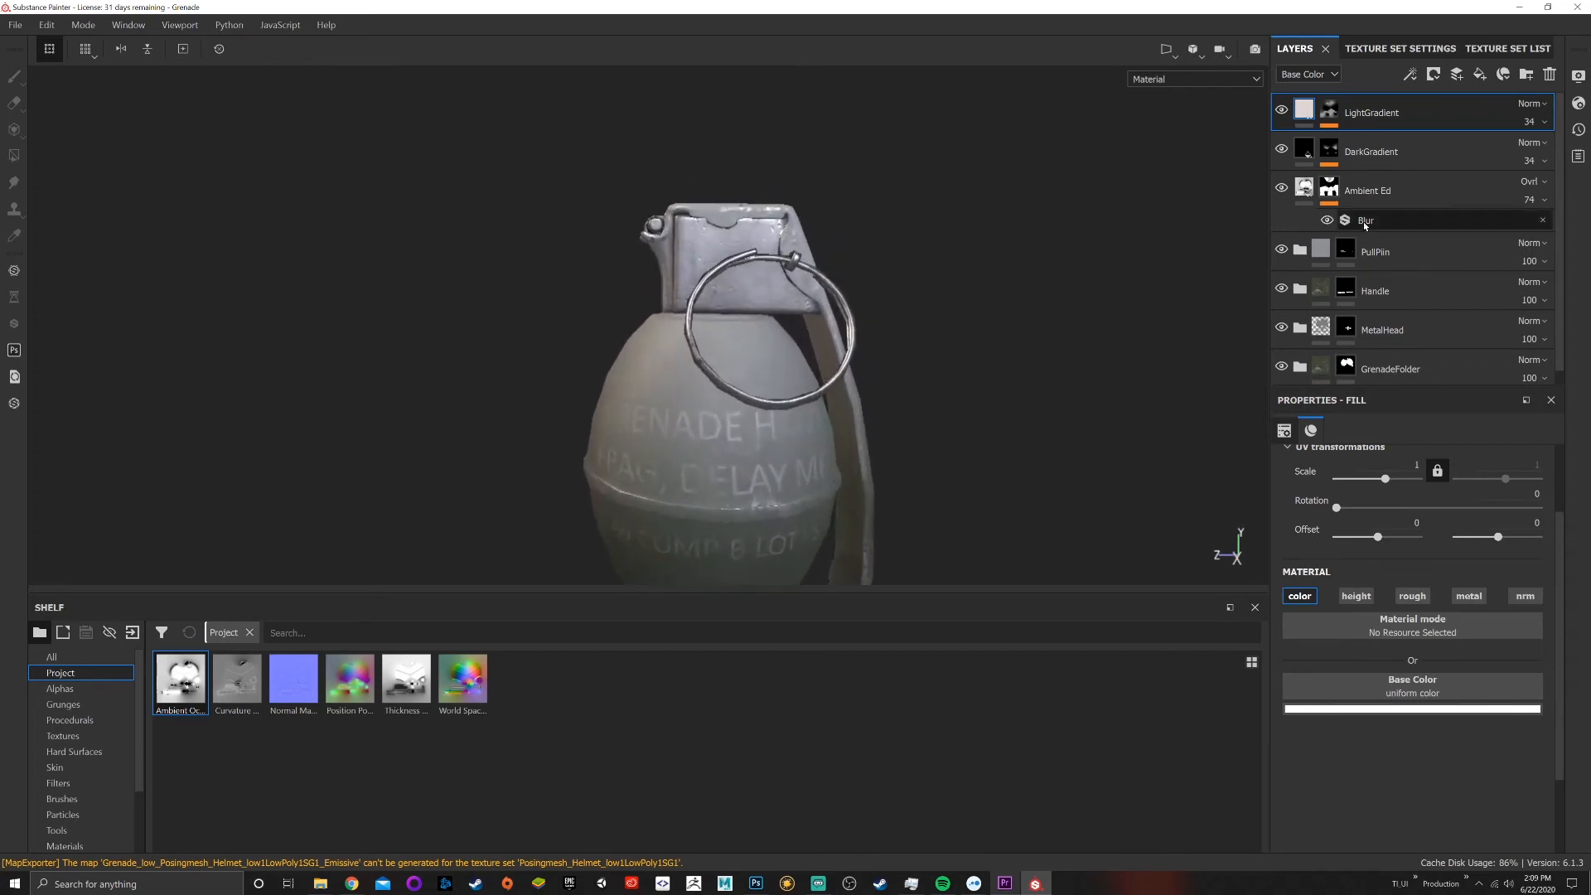
left_click(1544, 124)
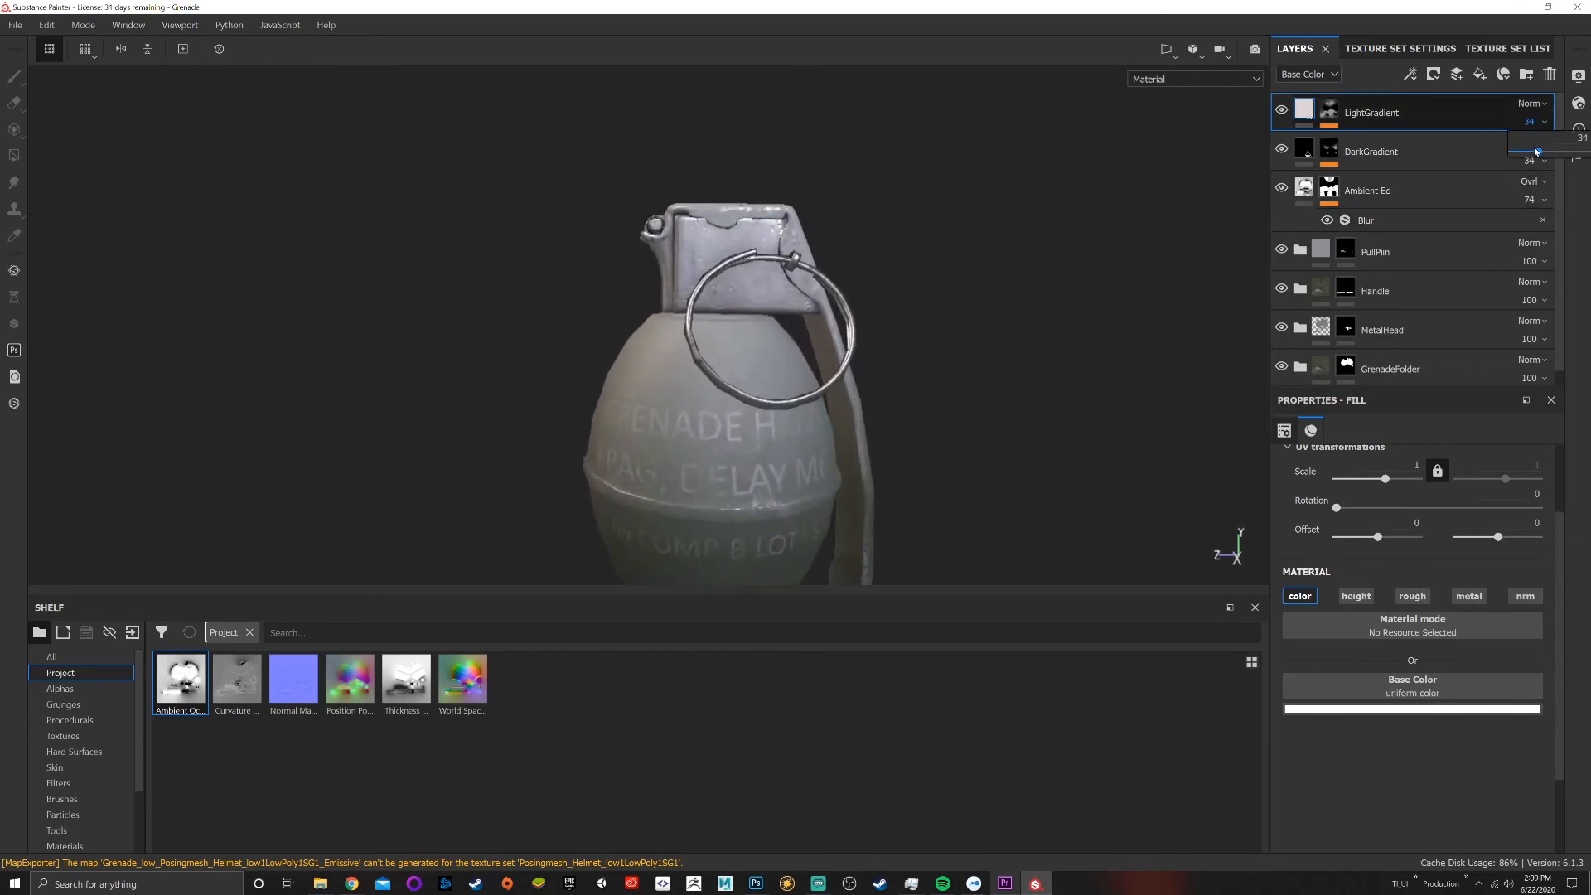
left_click_drag(1535, 152, 1517, 151)
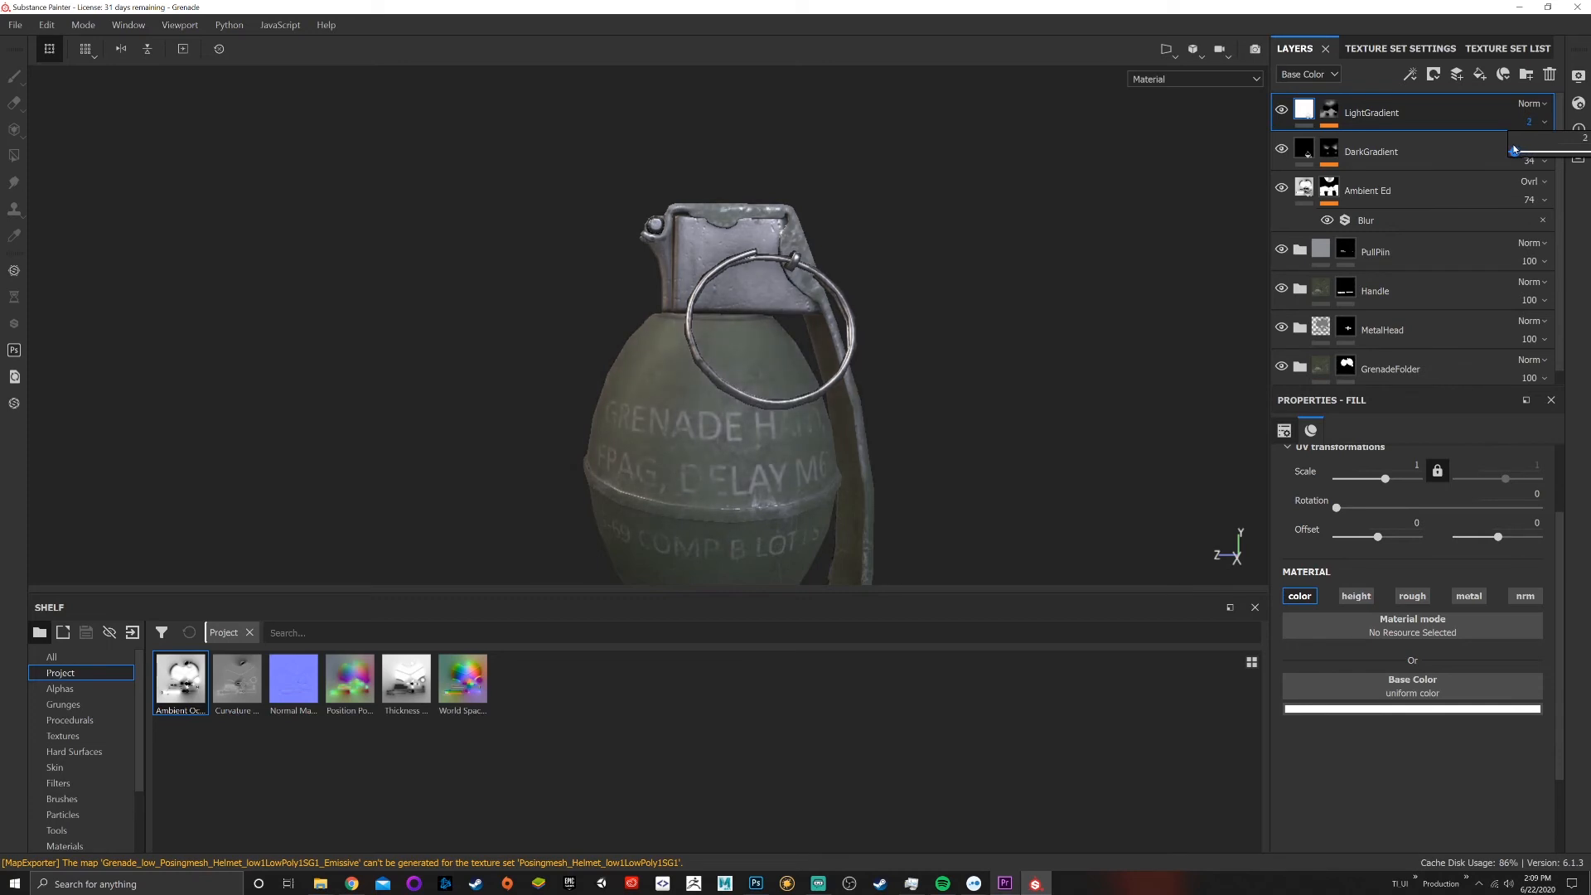
left_click_drag(1515, 150, 1518, 150)
left_click(1406, 111)
Compare the grenade with the LightGradient and DarkGradient layers hidden and shown, examining it up close and from farther away
left_click(1283, 115)
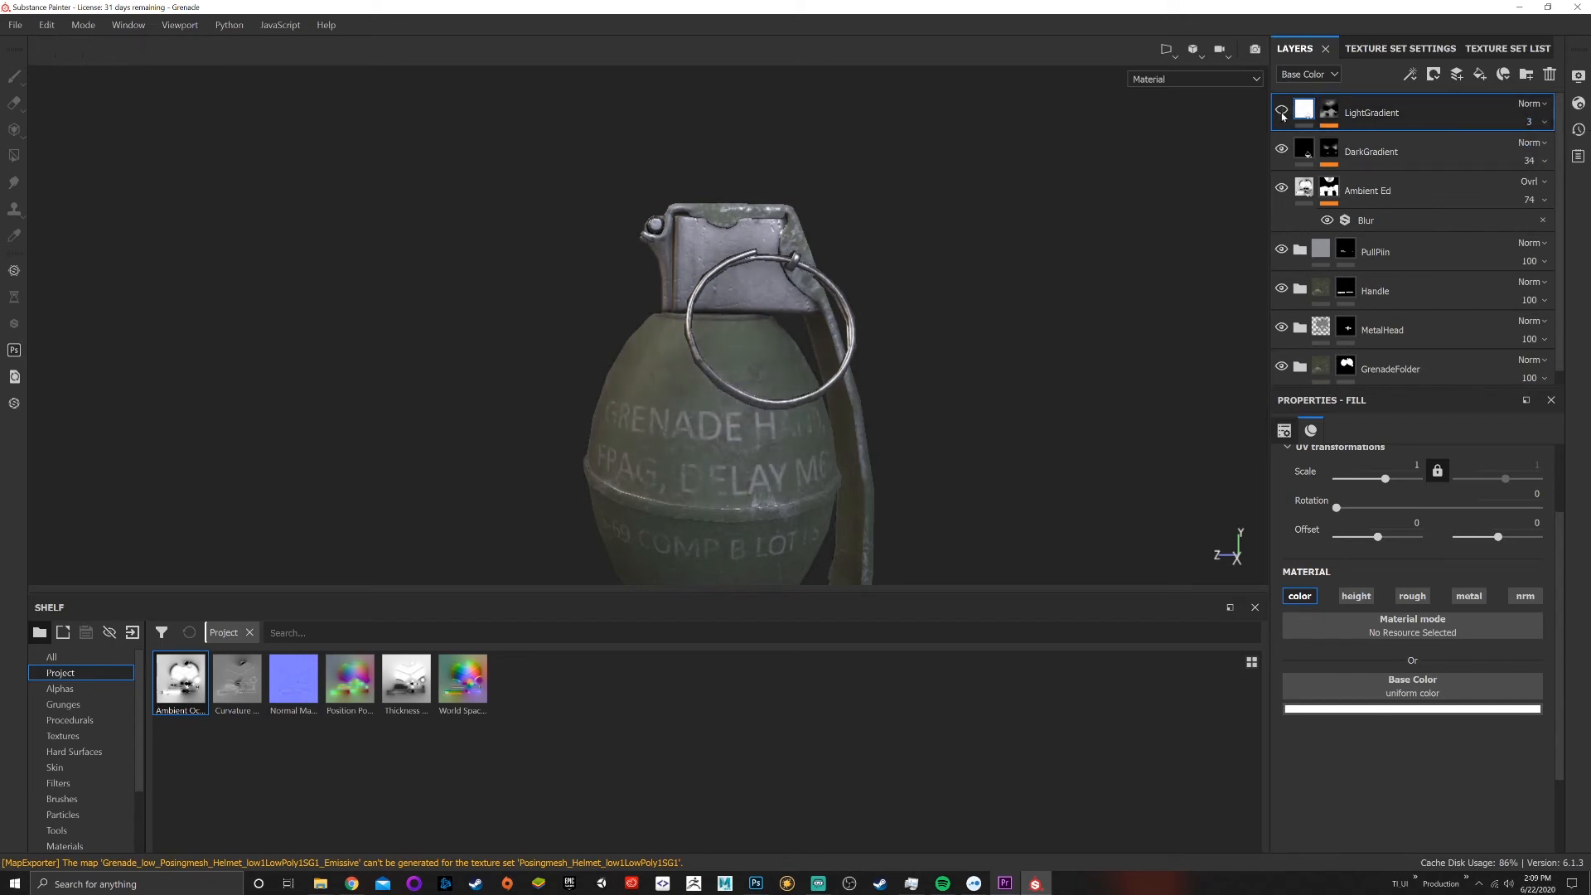
left_click(1283, 115)
left_click(1283, 116)
left_click(1282, 115)
scroll(919, 413, "up", 5)
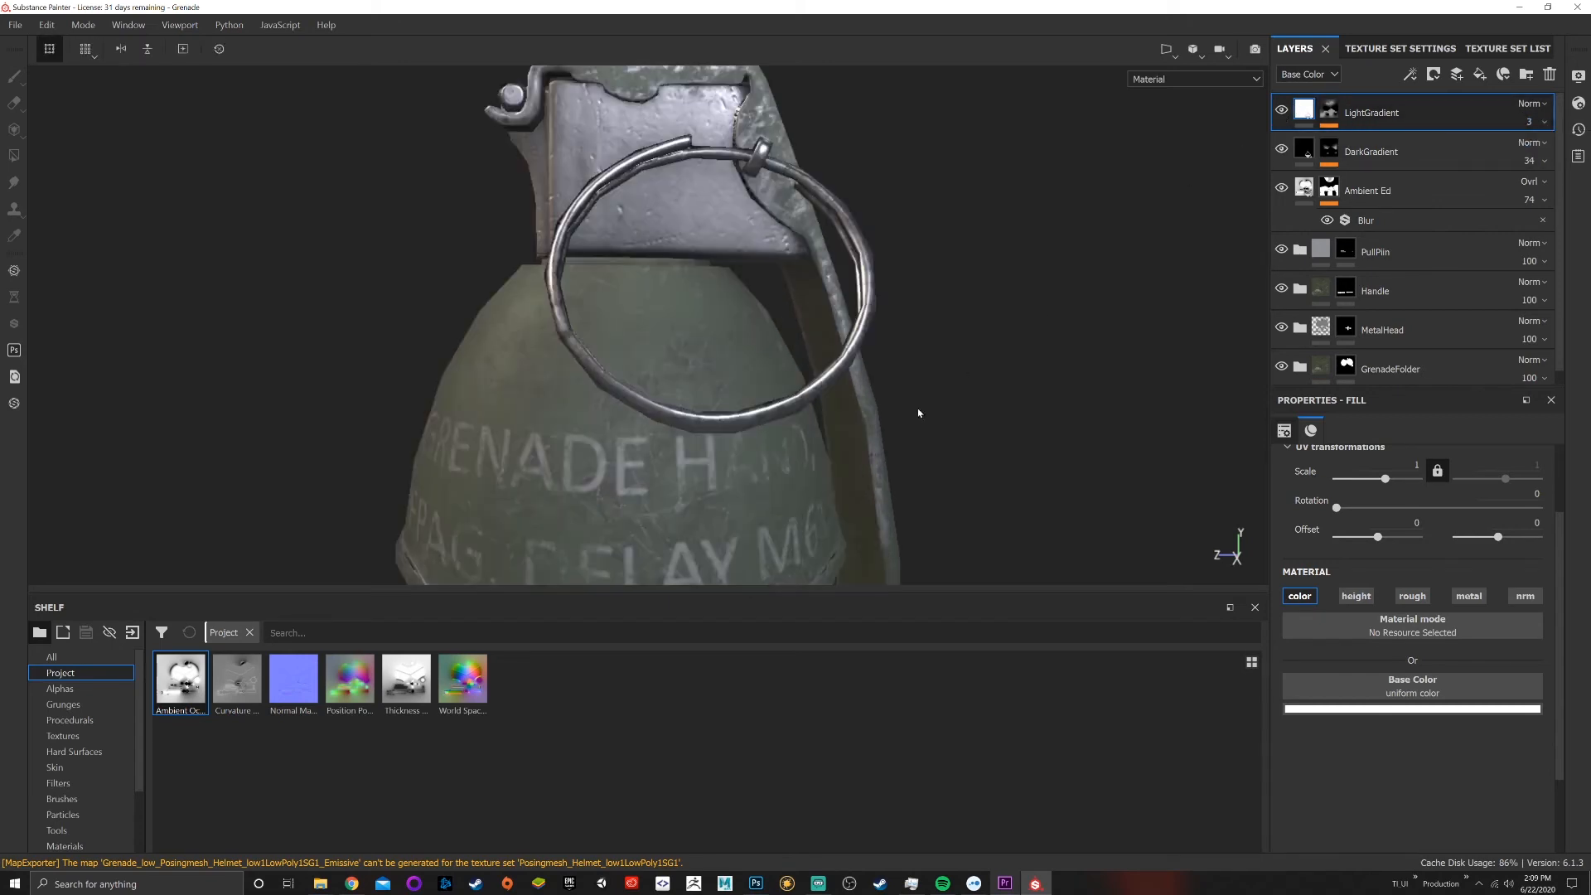
scroll(918, 415, "down", 5)
left_click_drag(918, 421, 911, 340, "alt")
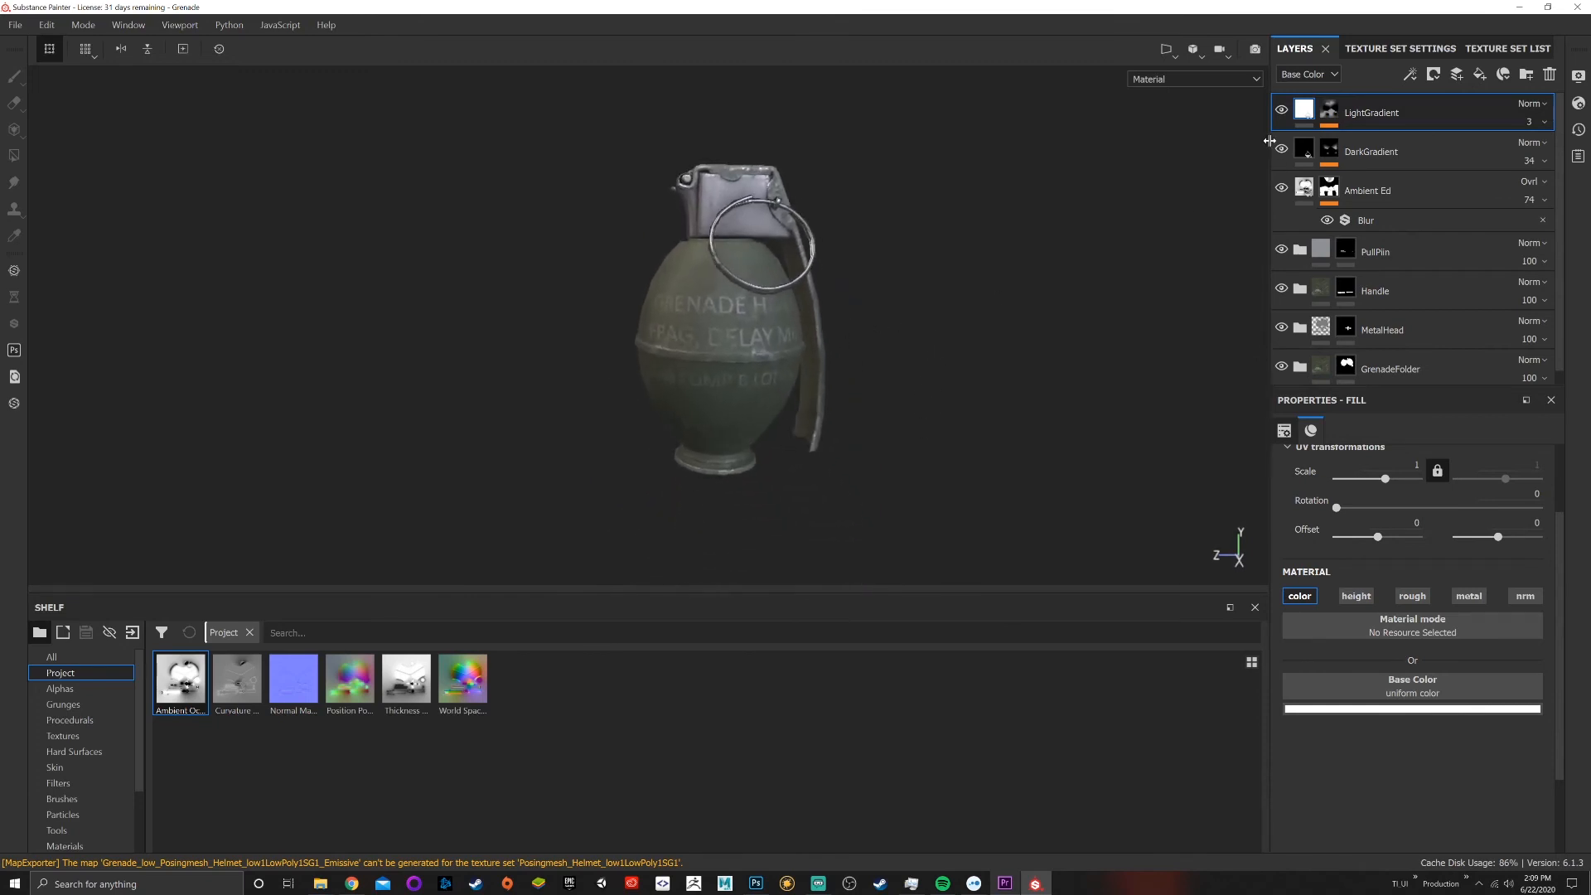
left_click(1282, 113)
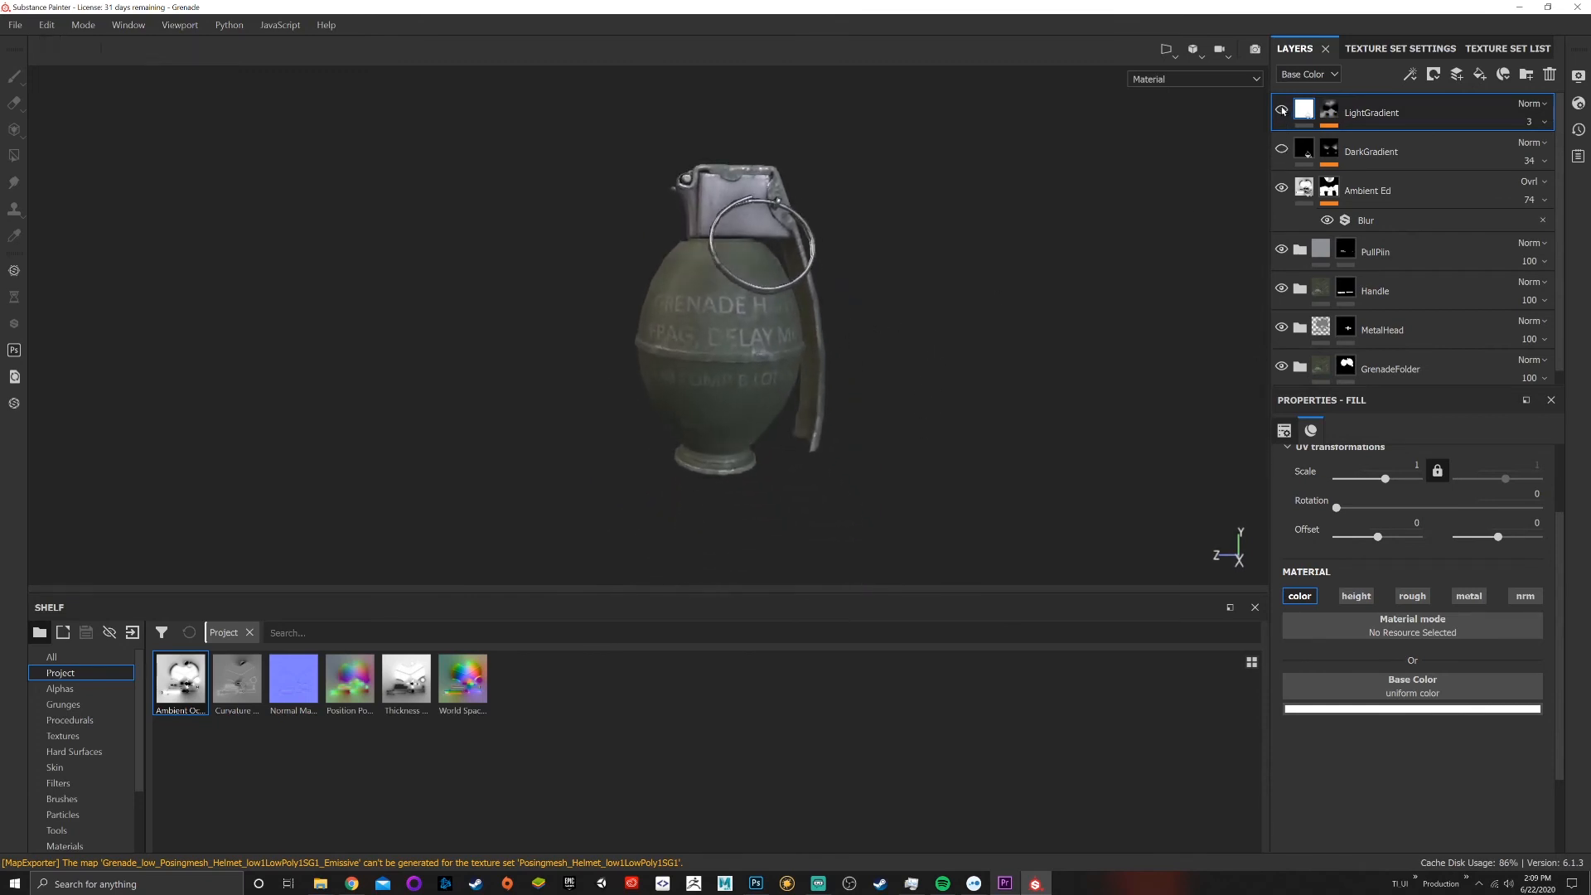
left_click(1283, 111)
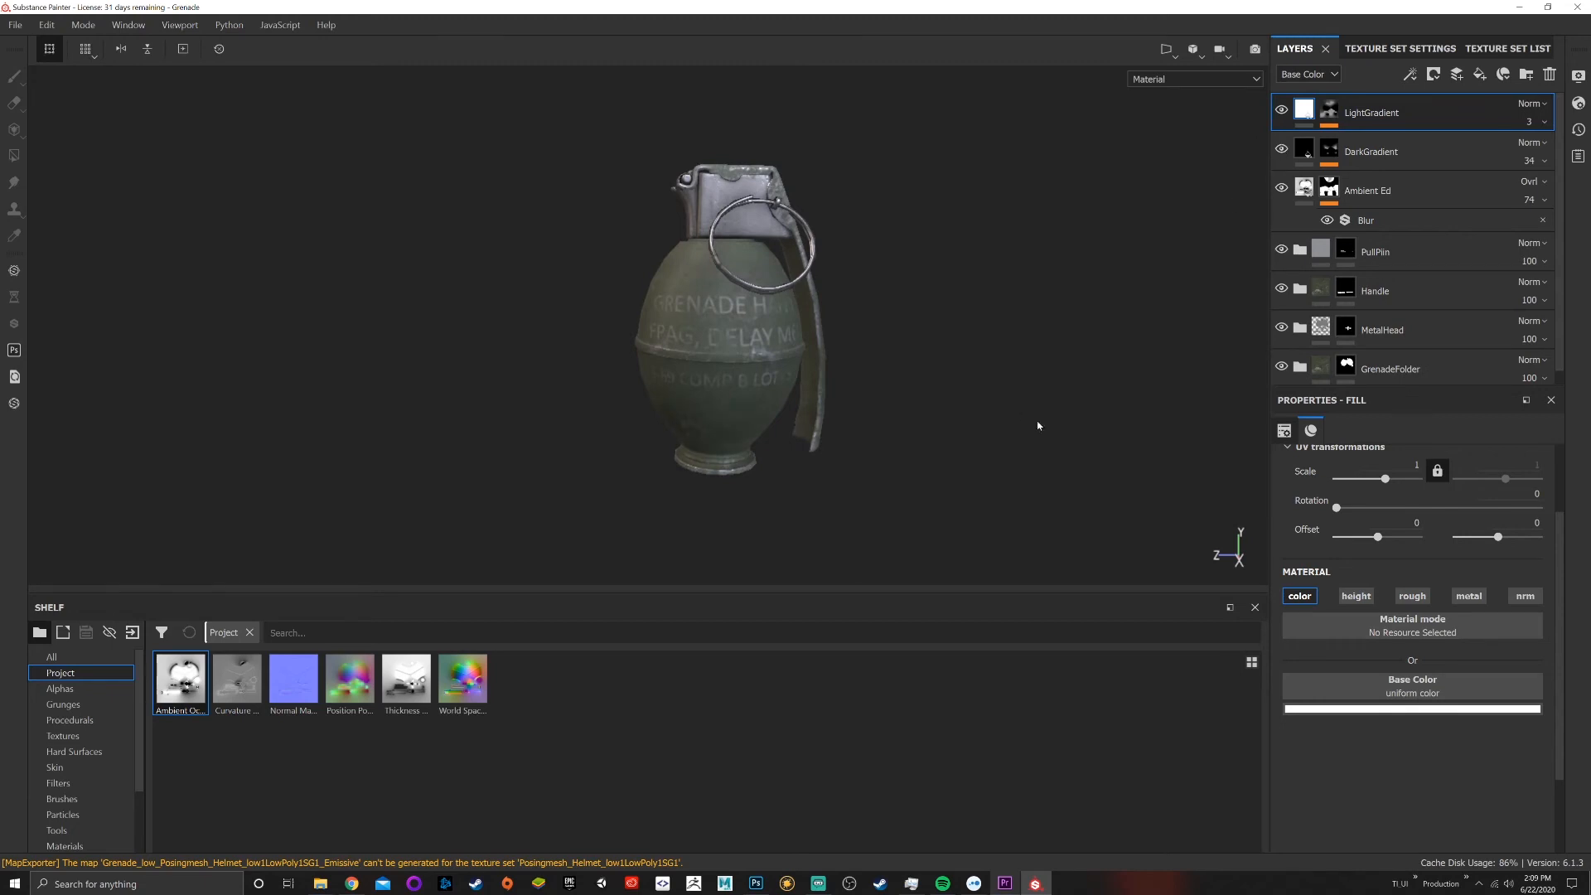
scroll(831, 326, "down", 4)
scroll(831, 326, "up", 5)
left_click_drag(831, 326, 901, 377, "alt")
scroll(802, 323, "down", 3)
scroll(802, 323, "up", 5)
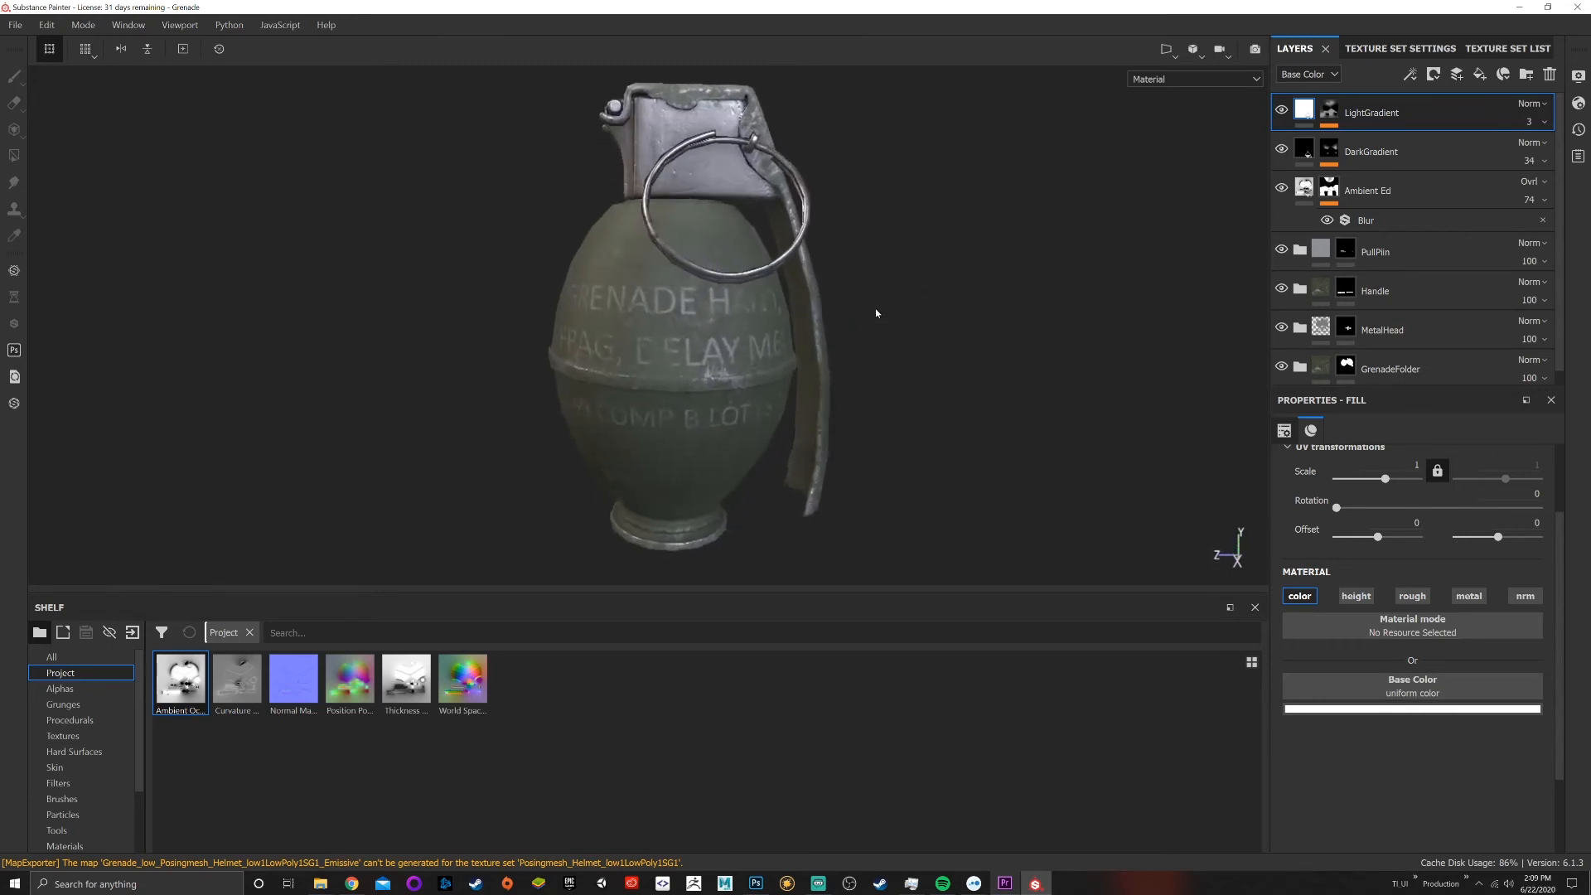
Add a Blur filter to the LightGradient layer's mask
left_click(1334, 115)
right_click(1334, 115)
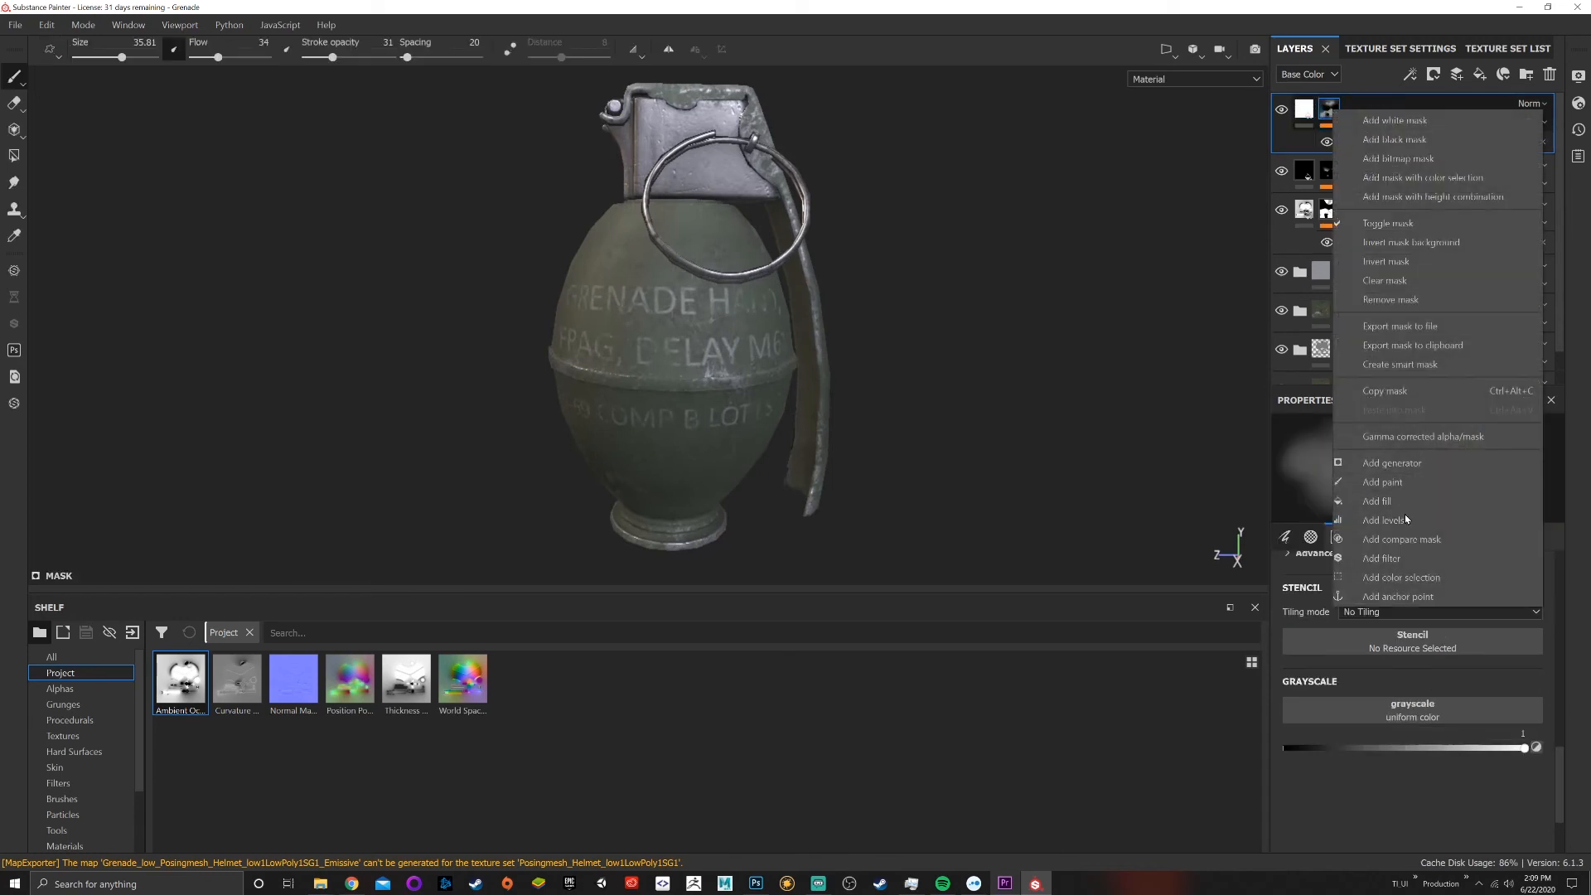
left_click(1410, 562)
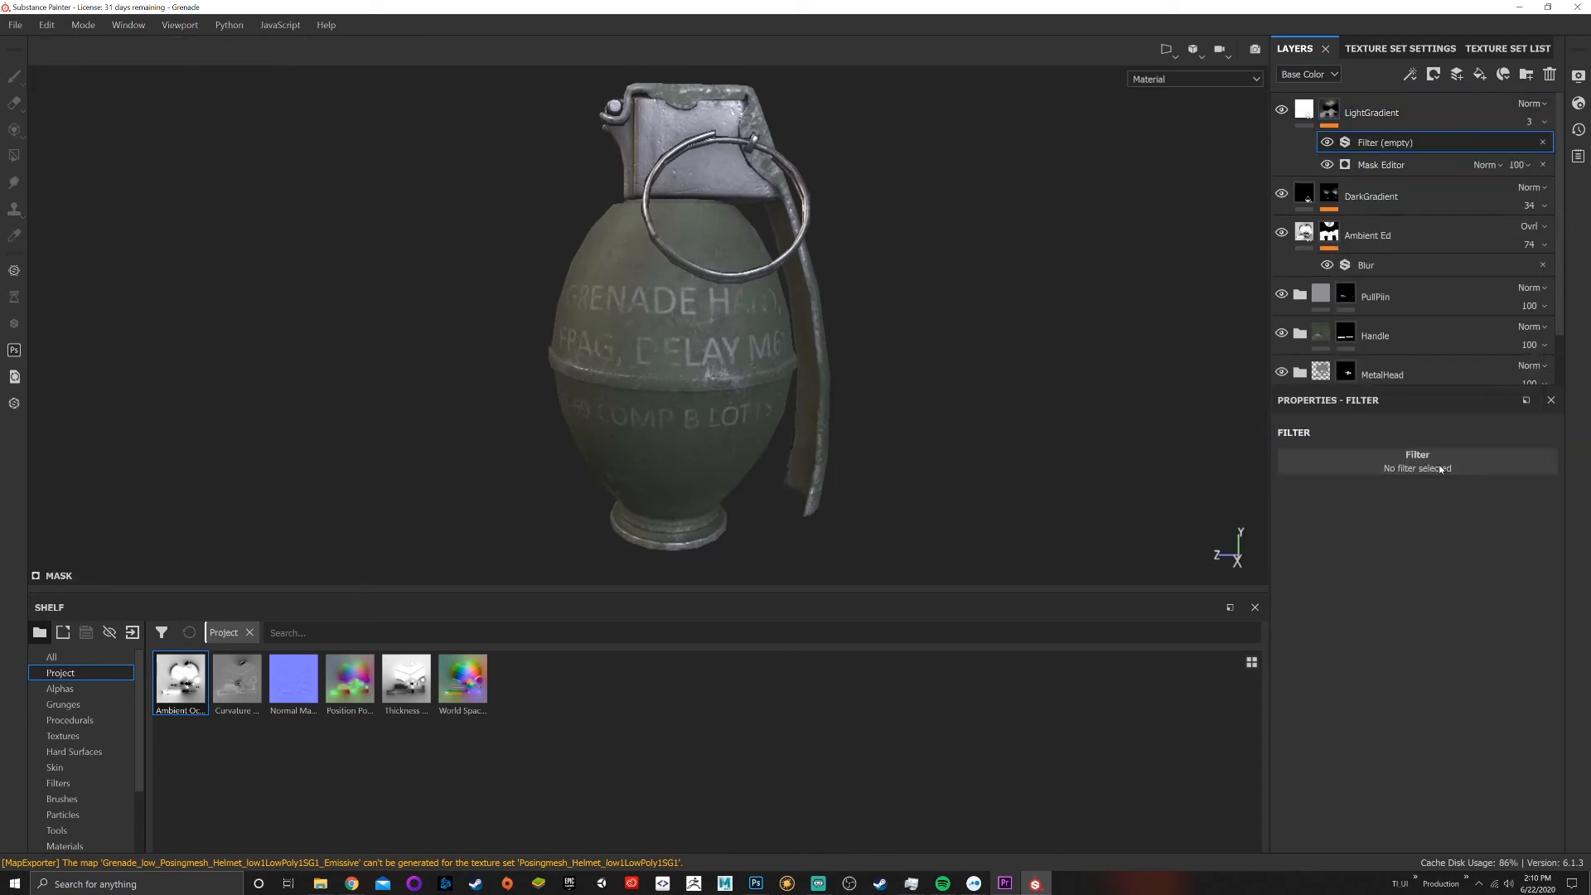
left_click(1440, 470)
left_click(1507, 518)
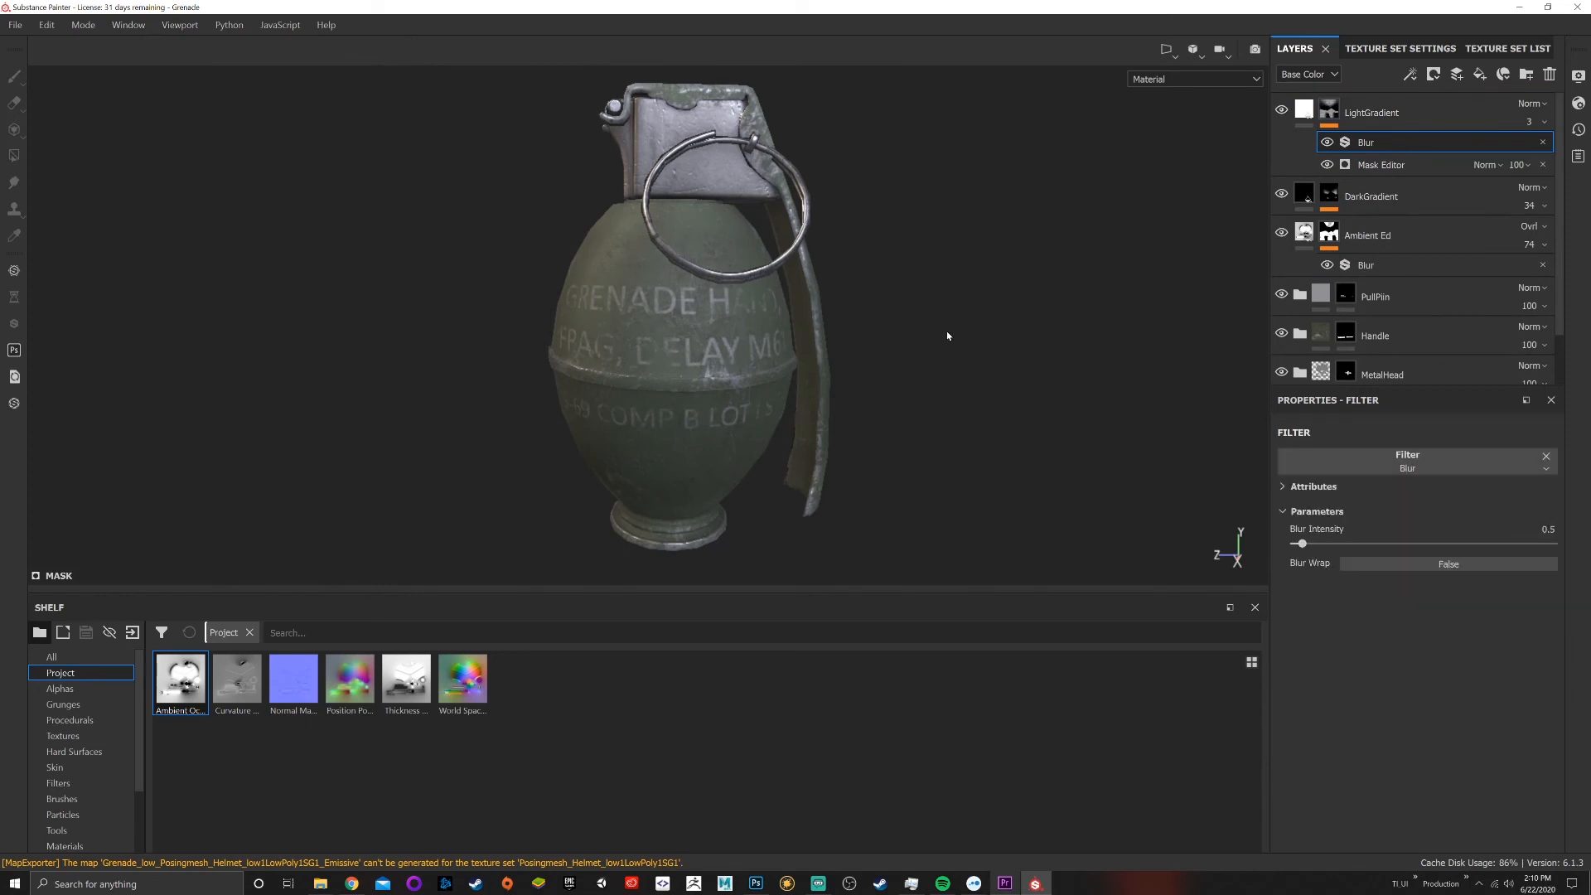
scroll(953, 336, "down", 3)
mouse_move(1005, 365)
left_mouse_down("alt")
mouse_move(888, 355)
mouse_move(954, 385)
left_mouse_up("alt")
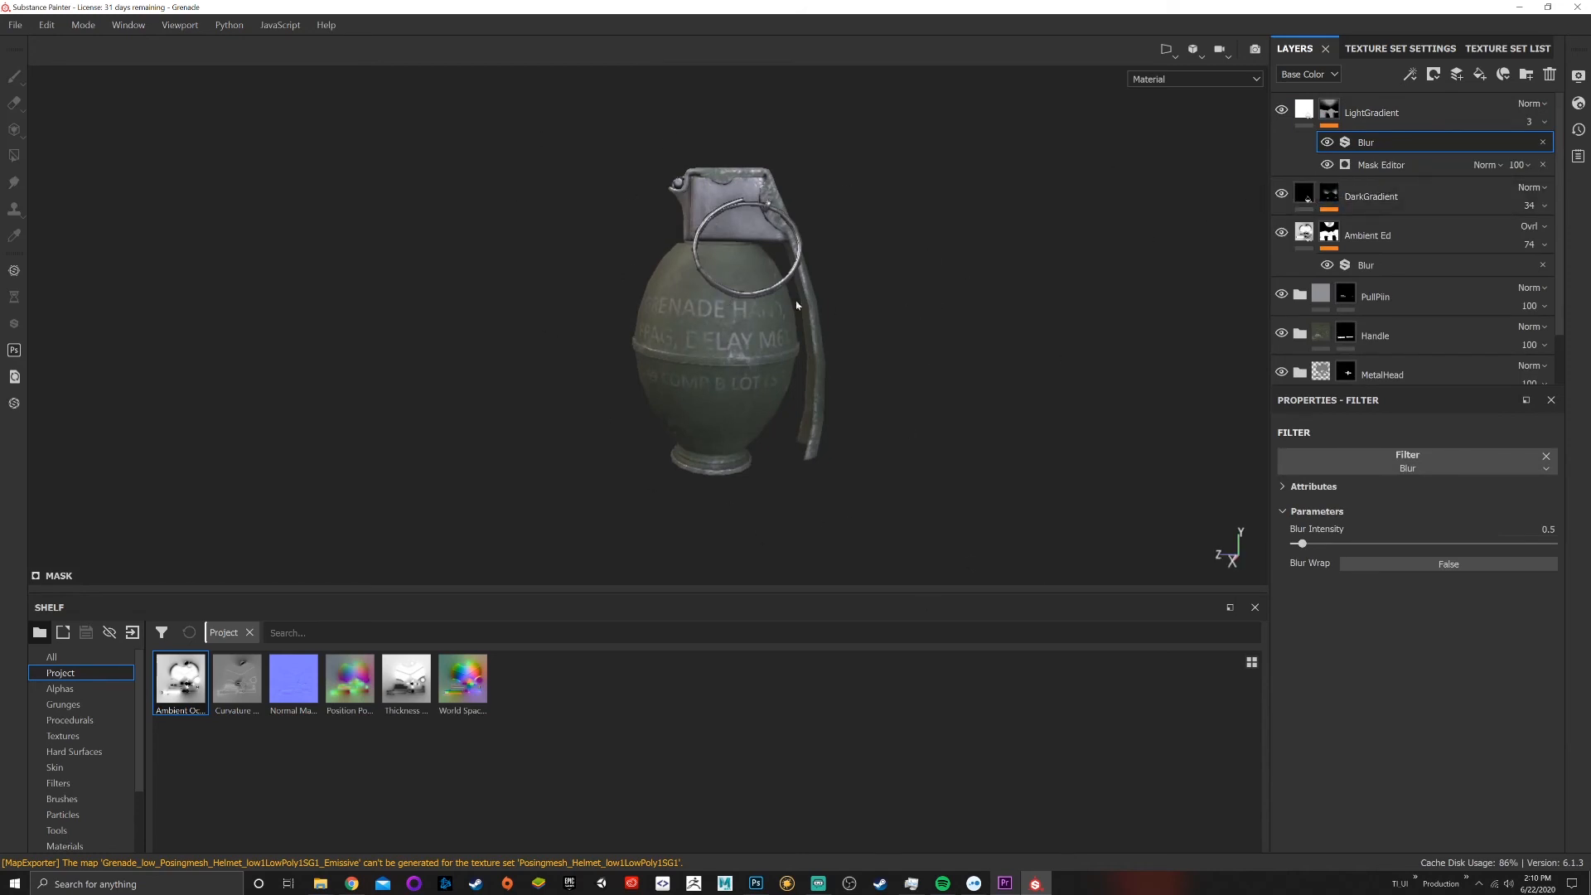
right_click_drag(784, 279, 817, 310, "alt")
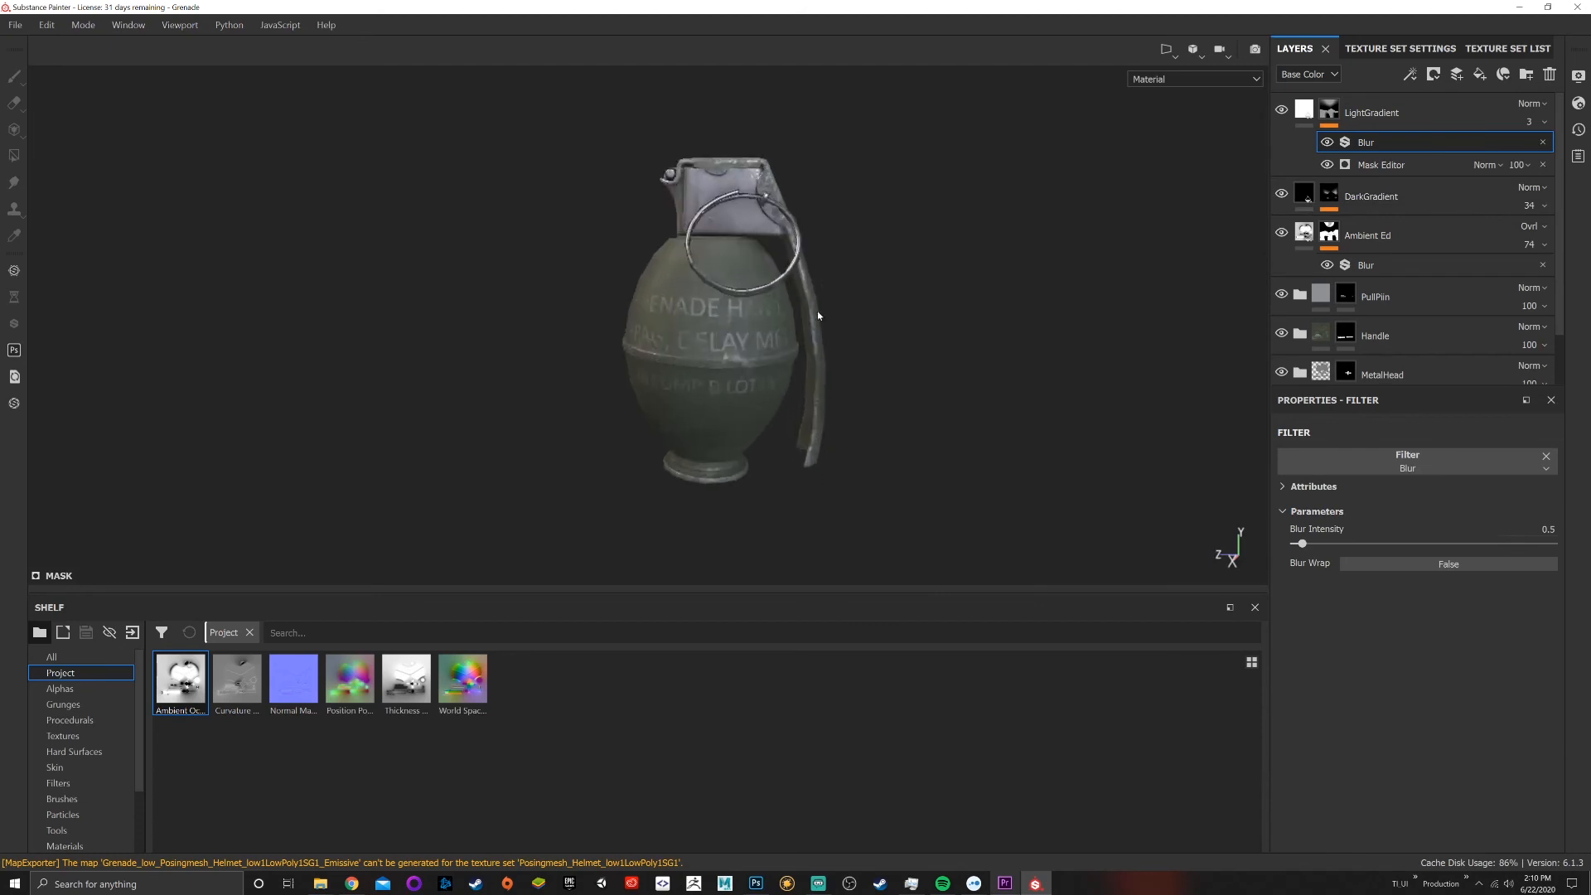
Examine the effect of the blurred LightGradient mask on the grenade from several angles
middle_click_drag(817, 310, 898, 337, "alt")
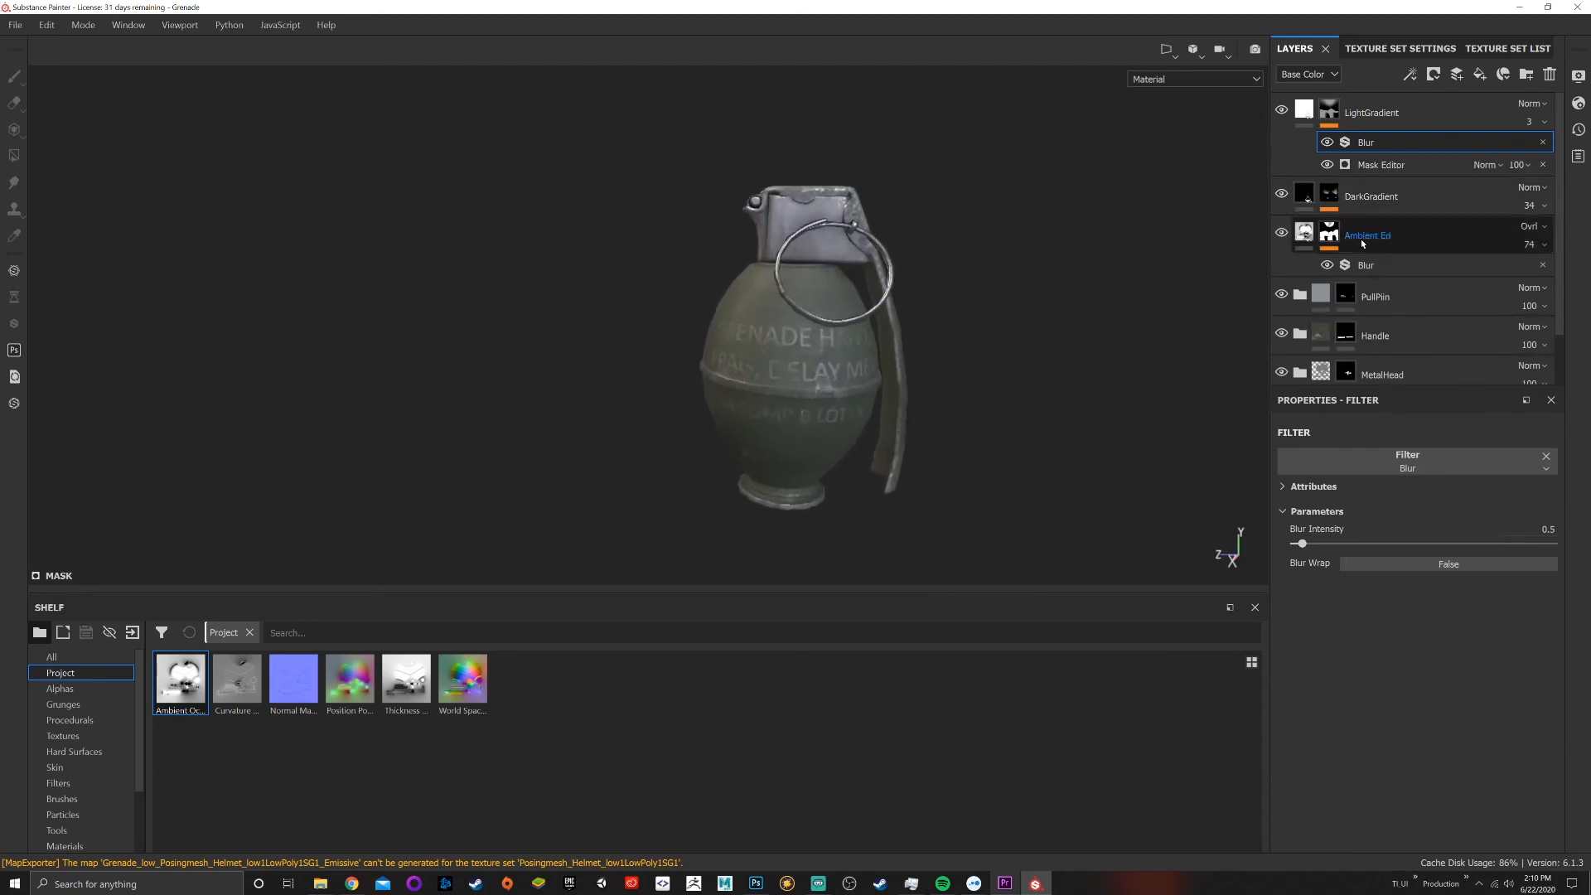
right_click_drag(901, 396, 926, 454, "alt")
left_click_drag(980, 337, 1036, 331, "alt")
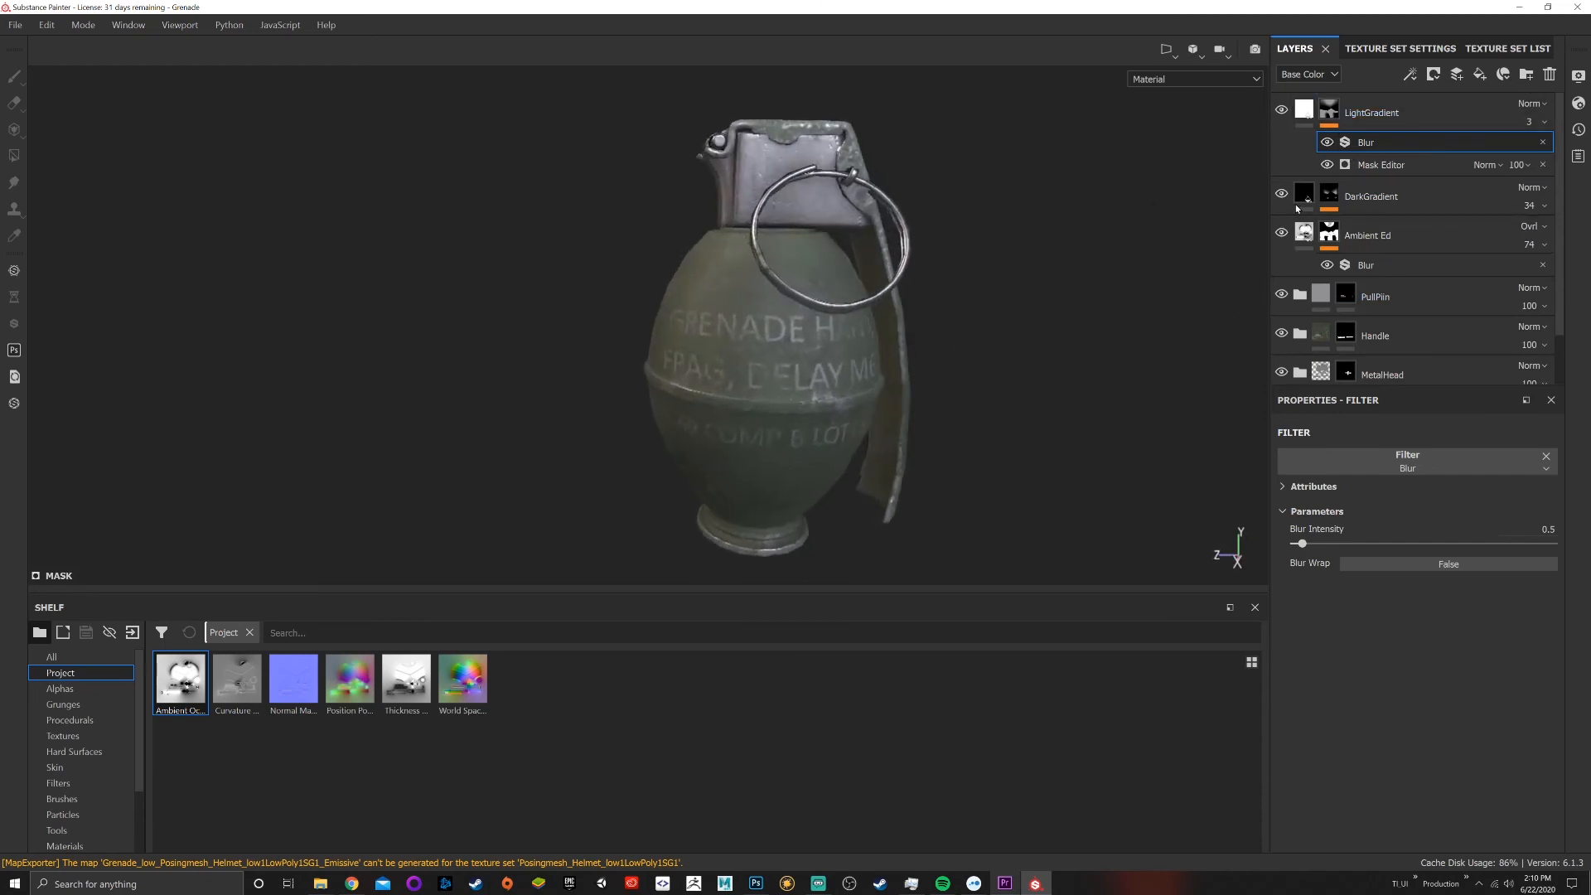
left_click(1331, 109)
mouse_move(692, 550)
left_mouse_down("alt")
mouse_move(873, 321)
mouse_move(870, 288)
left_mouse_up("alt")
left_click_drag(779, 364, 764, 433, "alt")
middle_click_drag(783, 313, 767, 381, "alt")
Set the Texture Opacity to 1 in the LightGradient mask's Mask Editor generator
left_click(1400, 164)
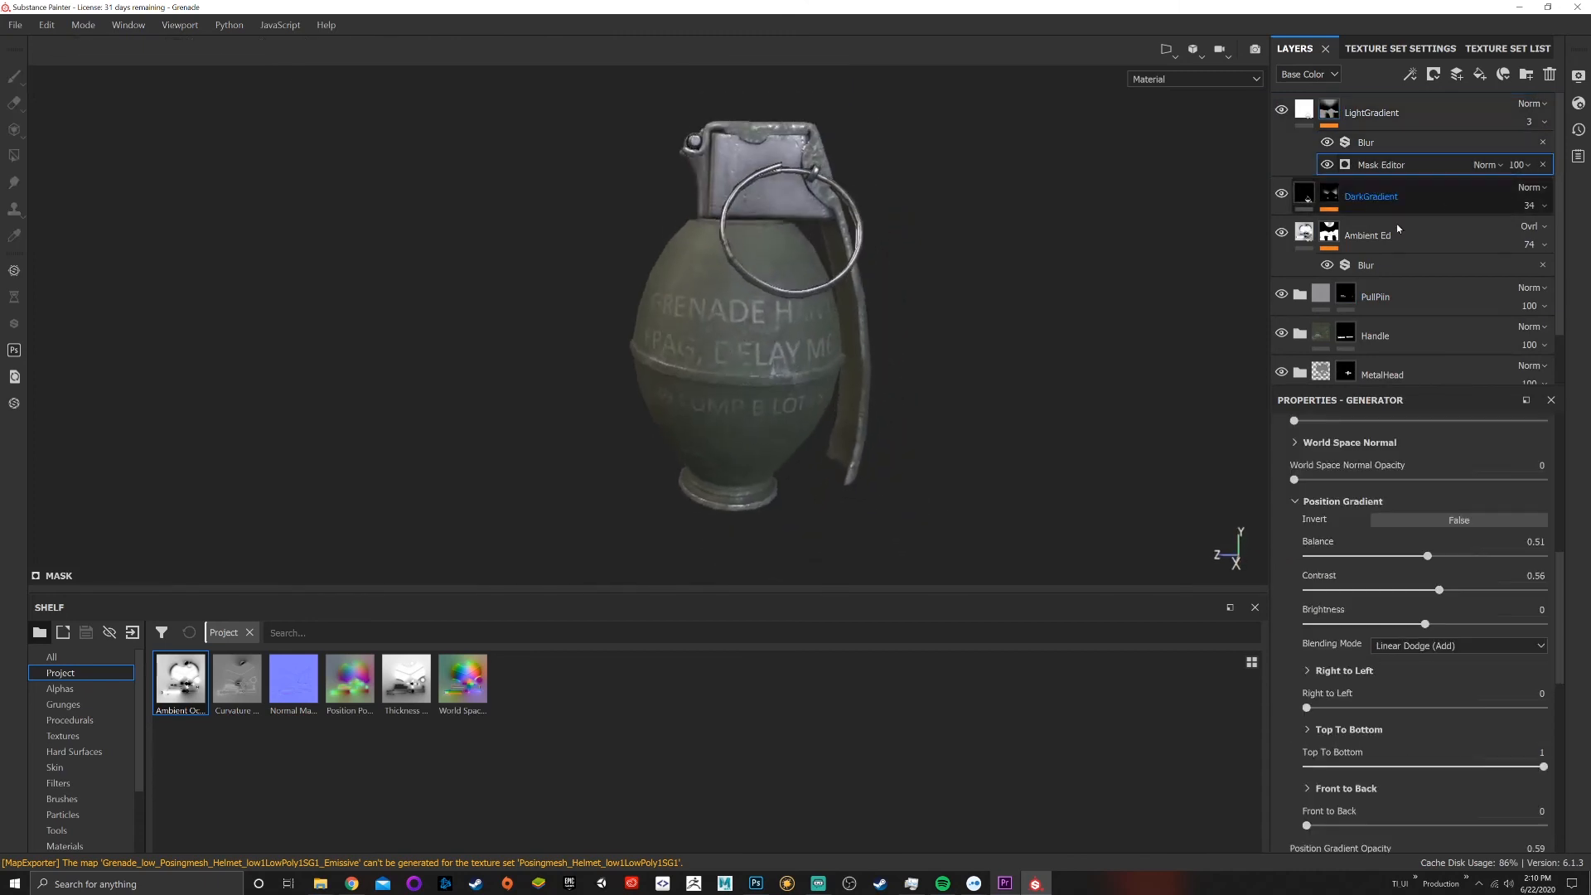
scroll(1388, 548, "down", 10)
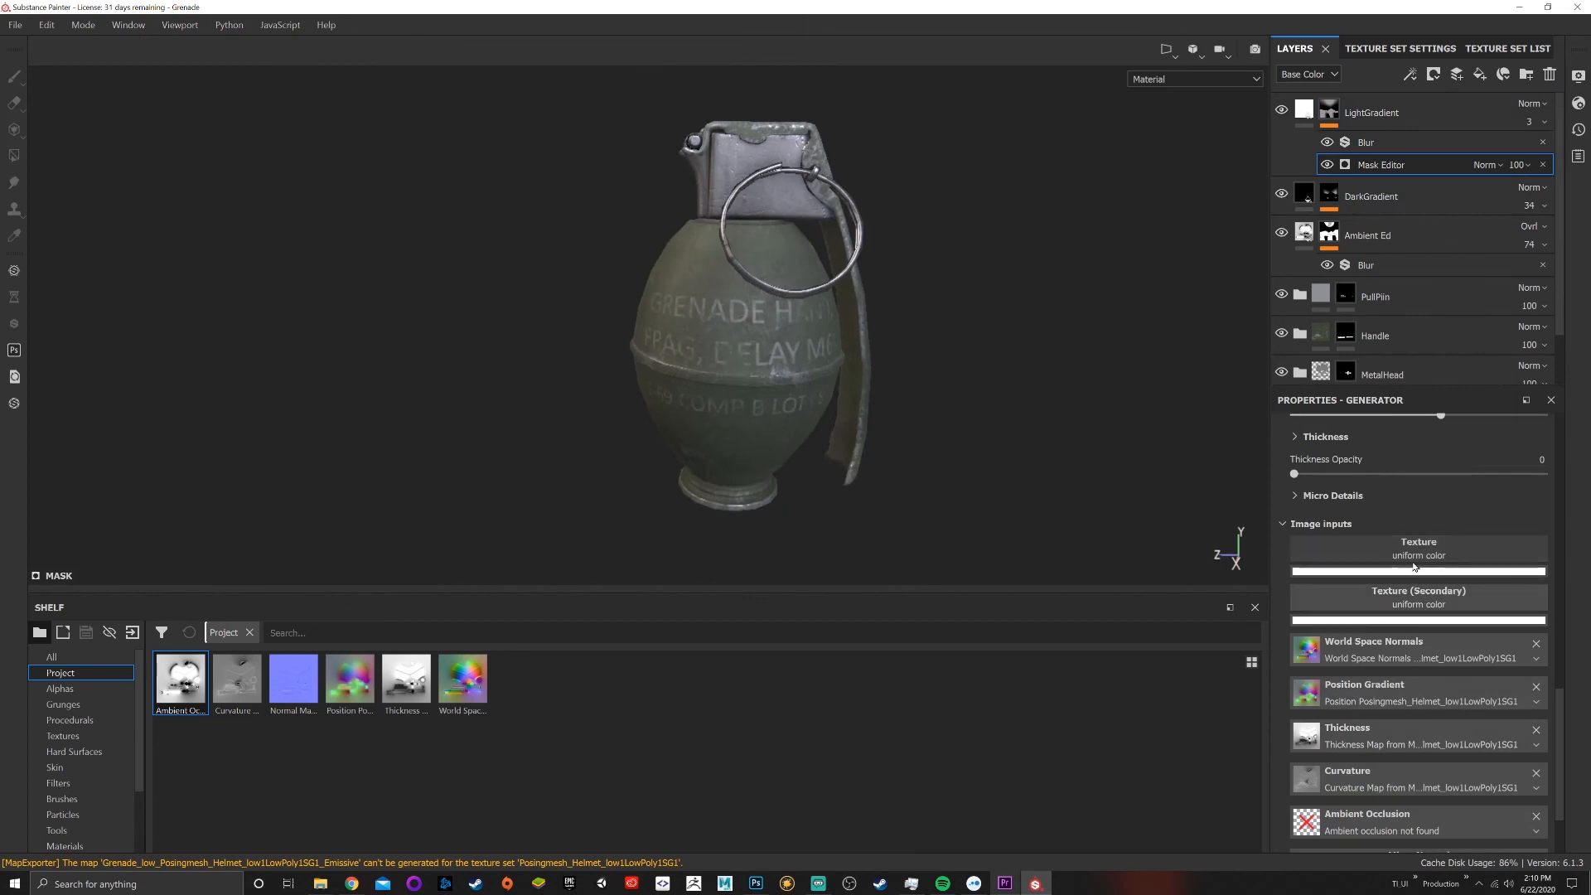
scroll(1414, 567, "up", 8)
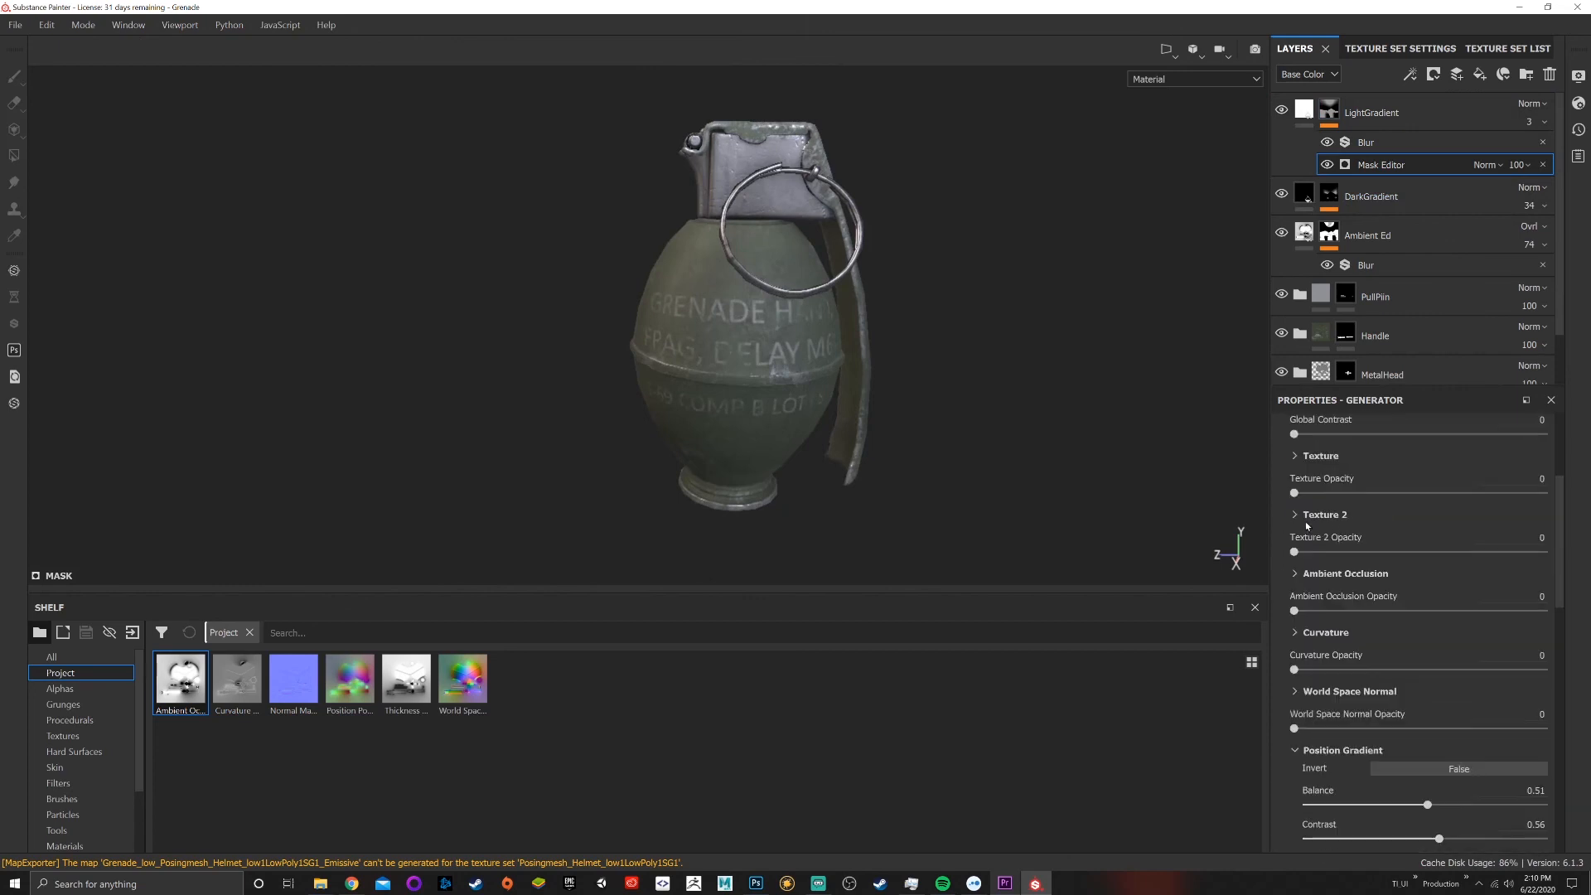
left_click_drag(1295, 491, 1563, 499)
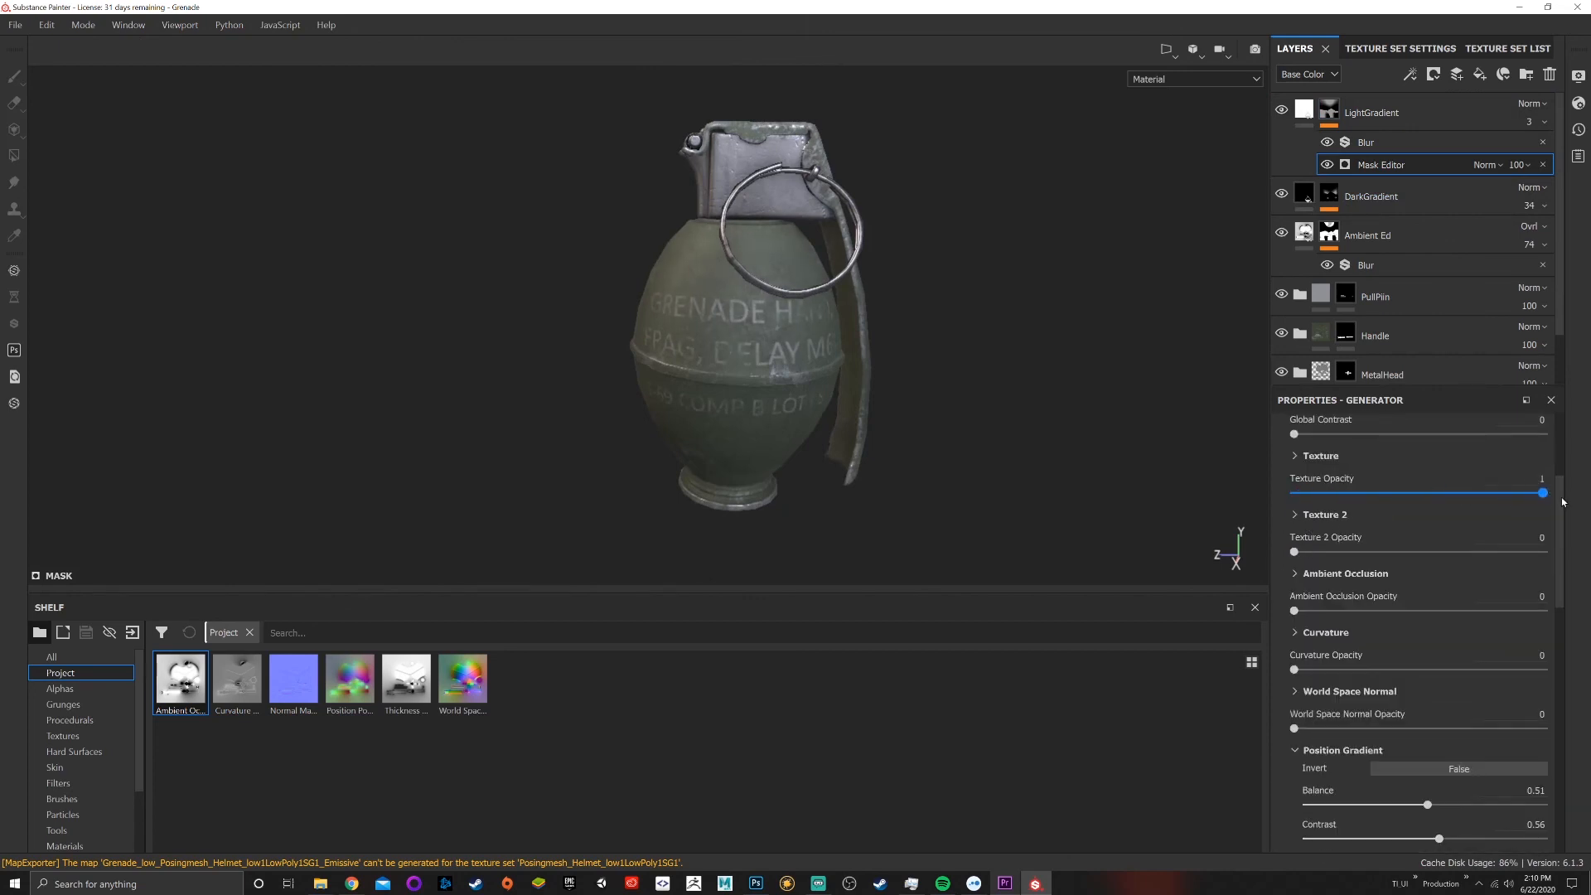
Find a dirt map and assign Grunge Dirt Large as the Texture image input of the LightGradient Mask Editor
scroll(1431, 520, "down", 3)
scroll(1430, 522, "down", 5)
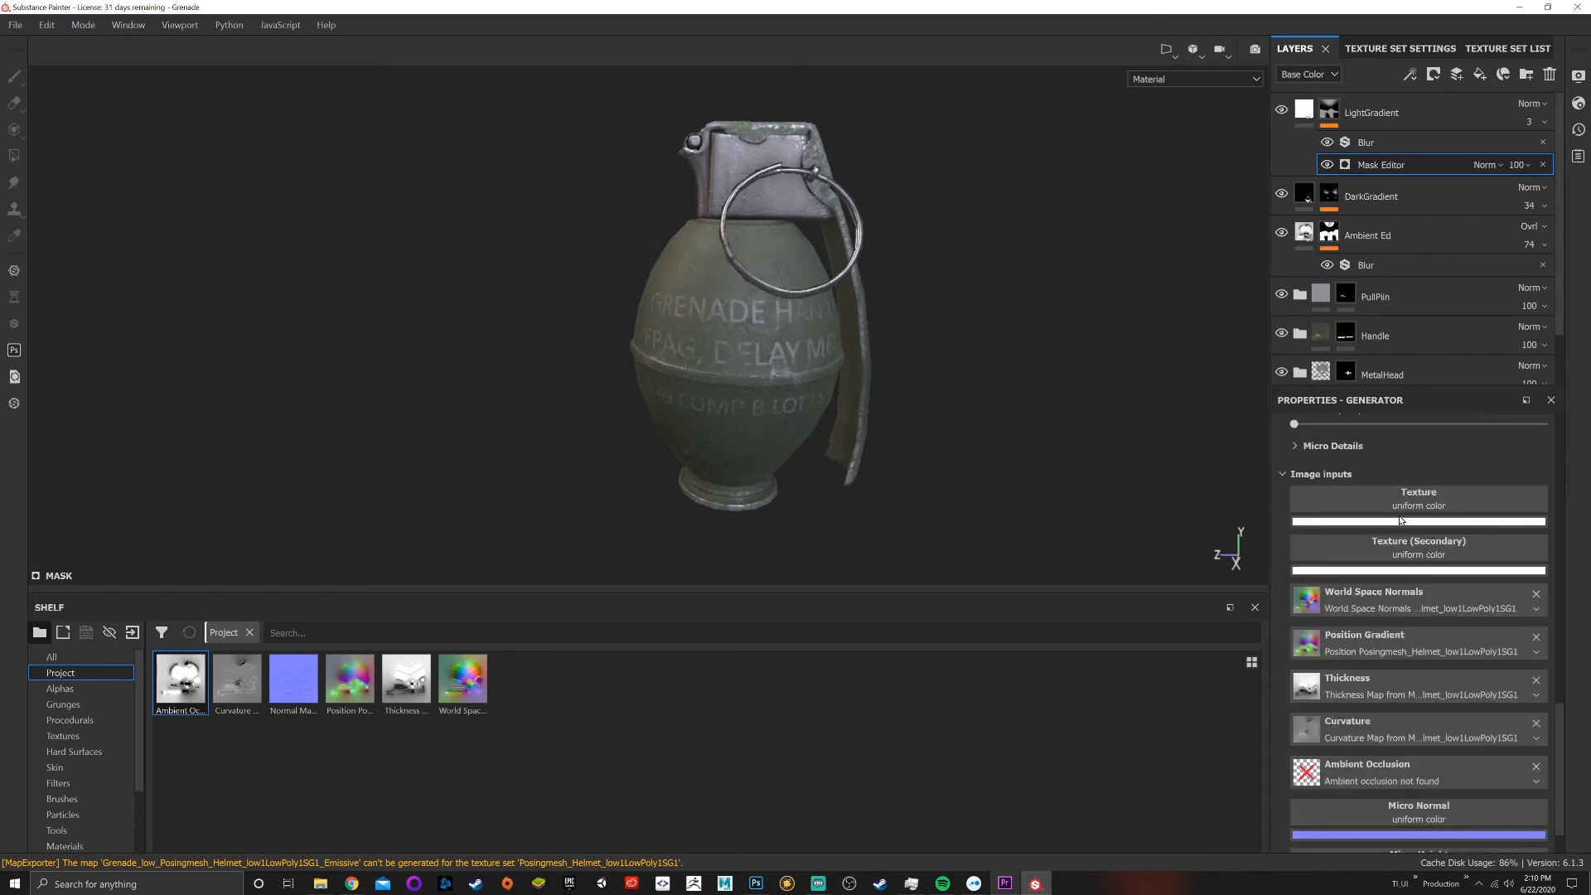
left_click(1419, 505)
type("dirt")
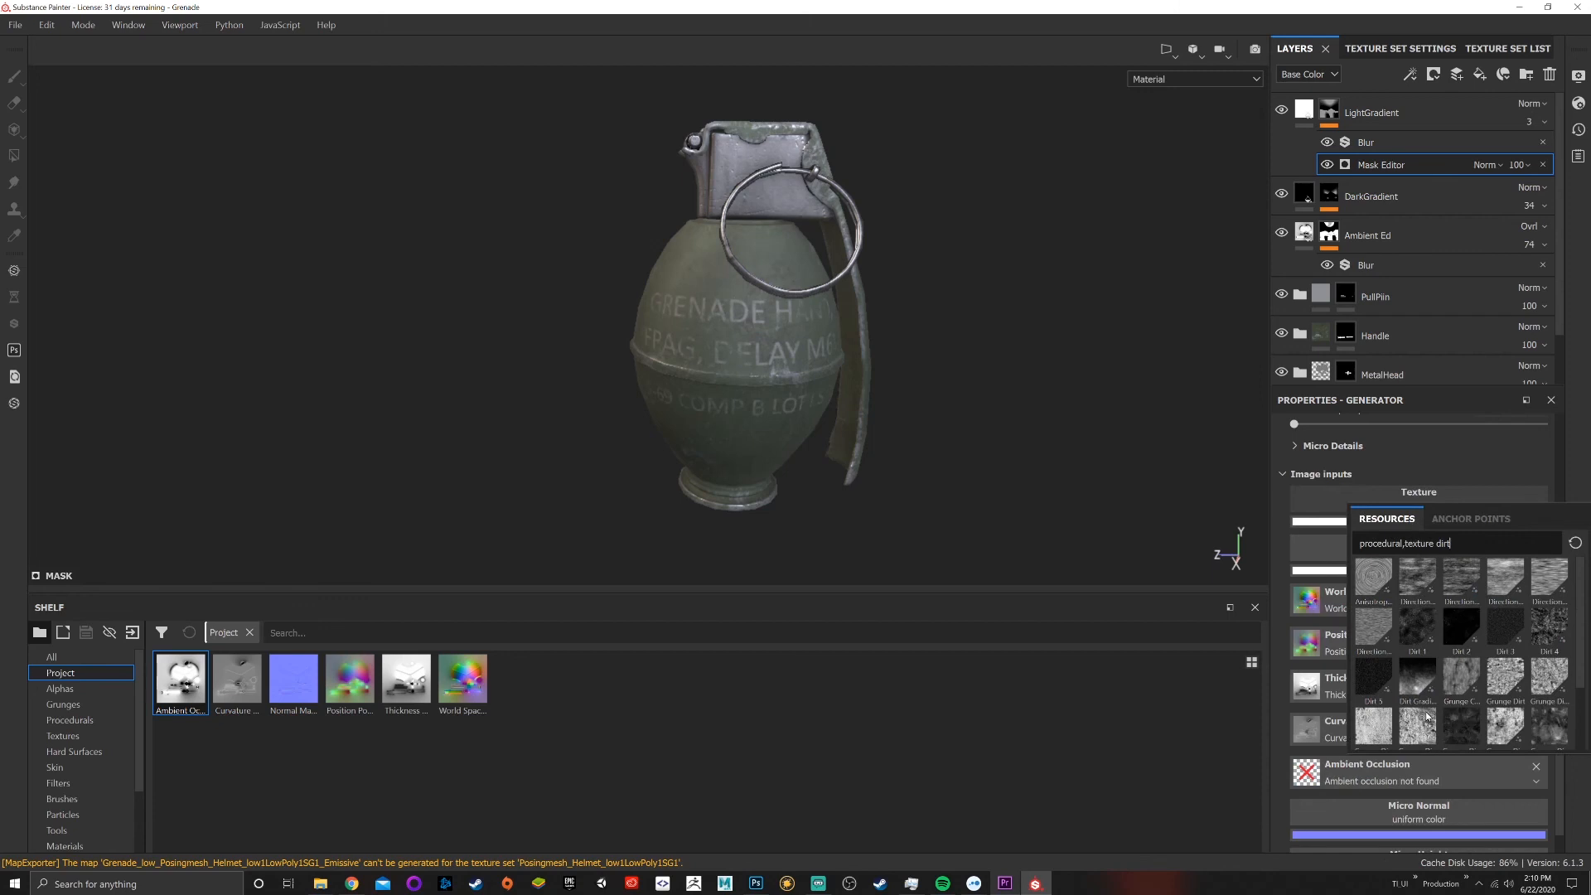
left_click(1422, 720)
Examine the dirt-textured light gradient on the grenade up close, from different angles and from farther away
scroll(852, 301, "up", 2)
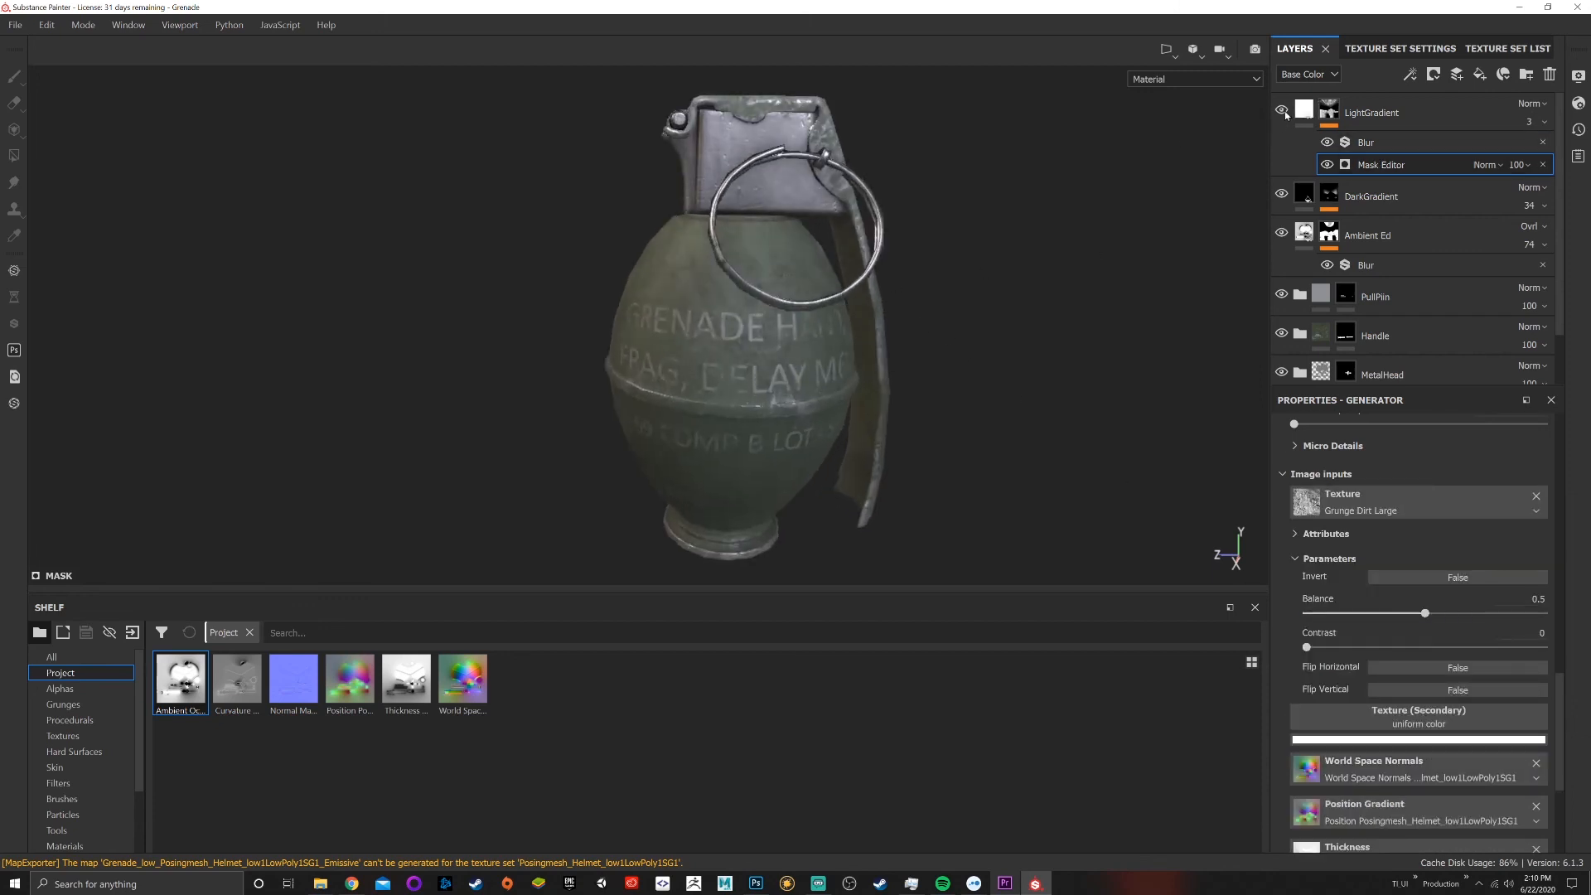
left_click_drag(780, 277, 937, 270, "alt")
scroll(724, 315, "down", 2)
scroll(724, 312, "up", 5)
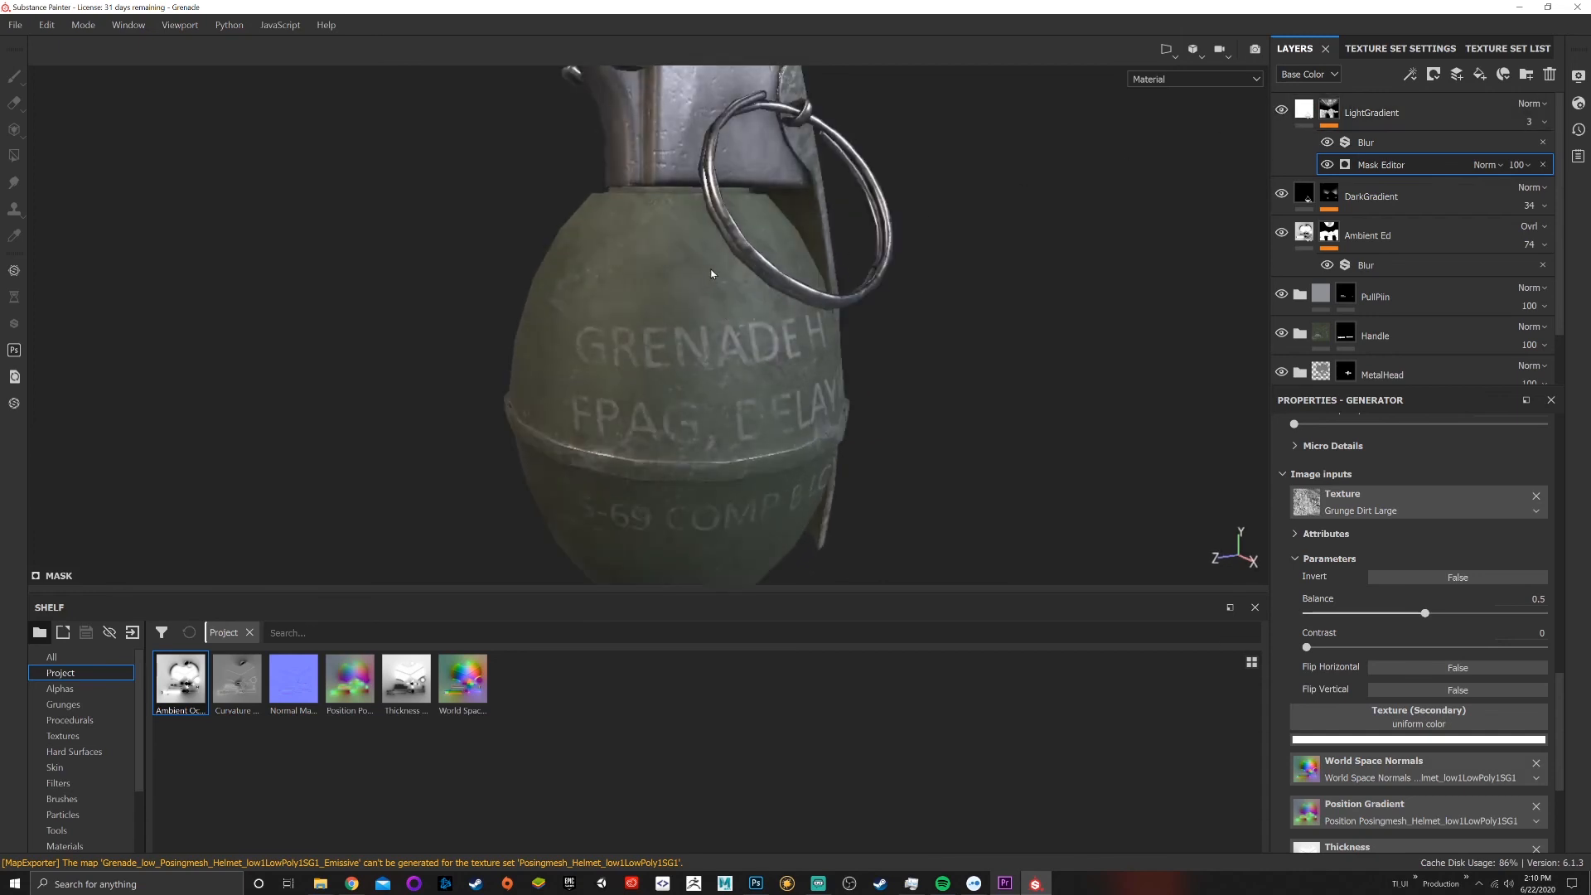
scroll(911, 333, "down", 2)
left_click_drag(952, 337, 766, 353, "alt")
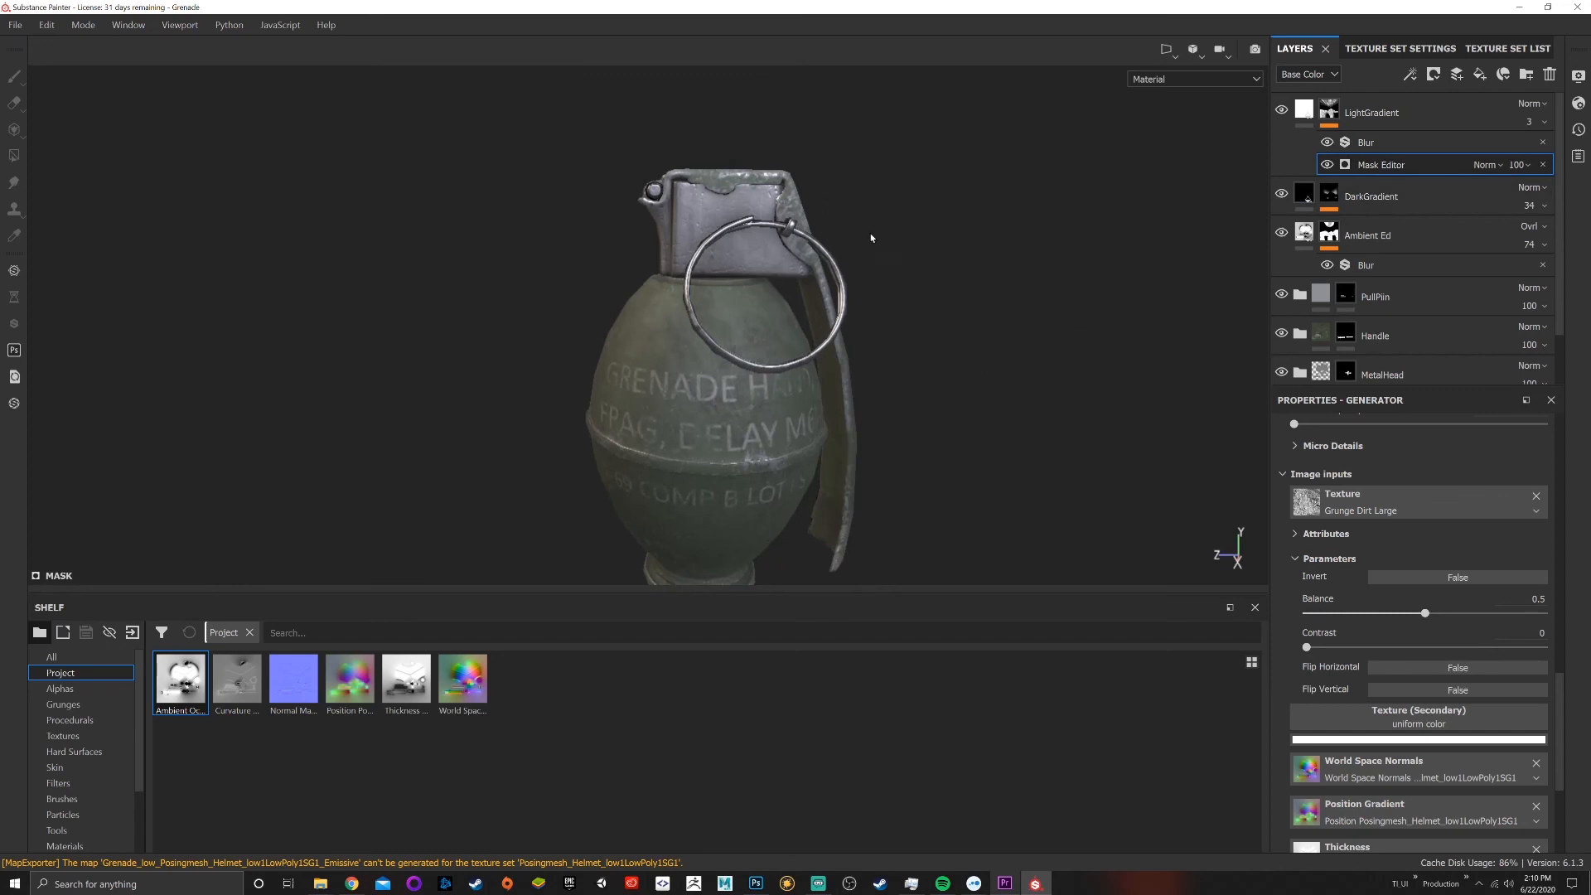
left_click_drag(761, 252, 679, 255, "alt")
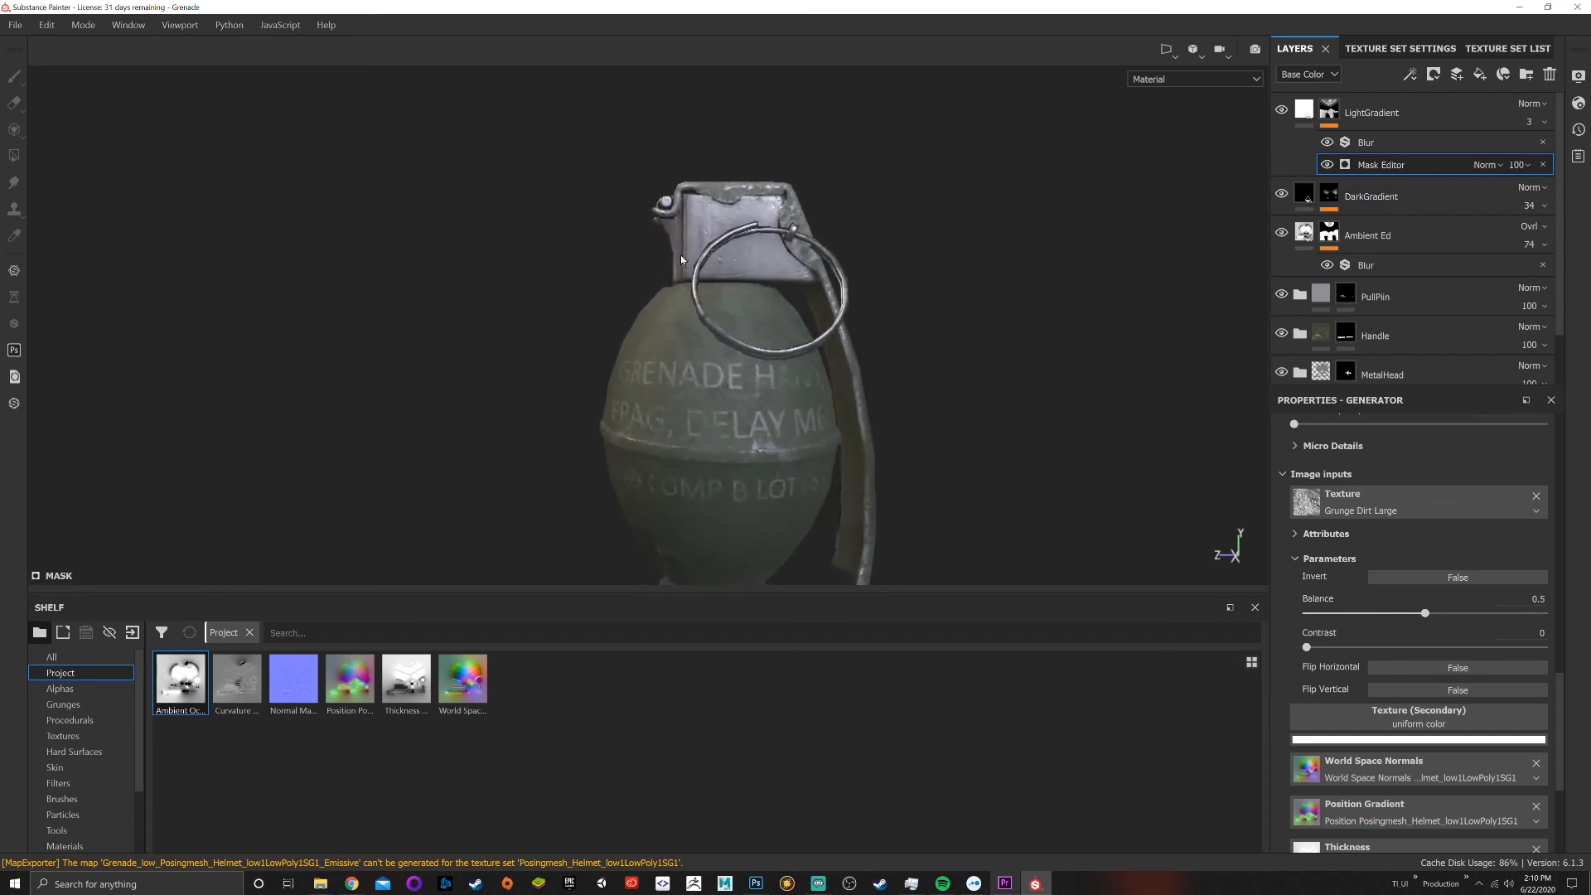
middle_click_drag(858, 435, 842, 362, "alt")
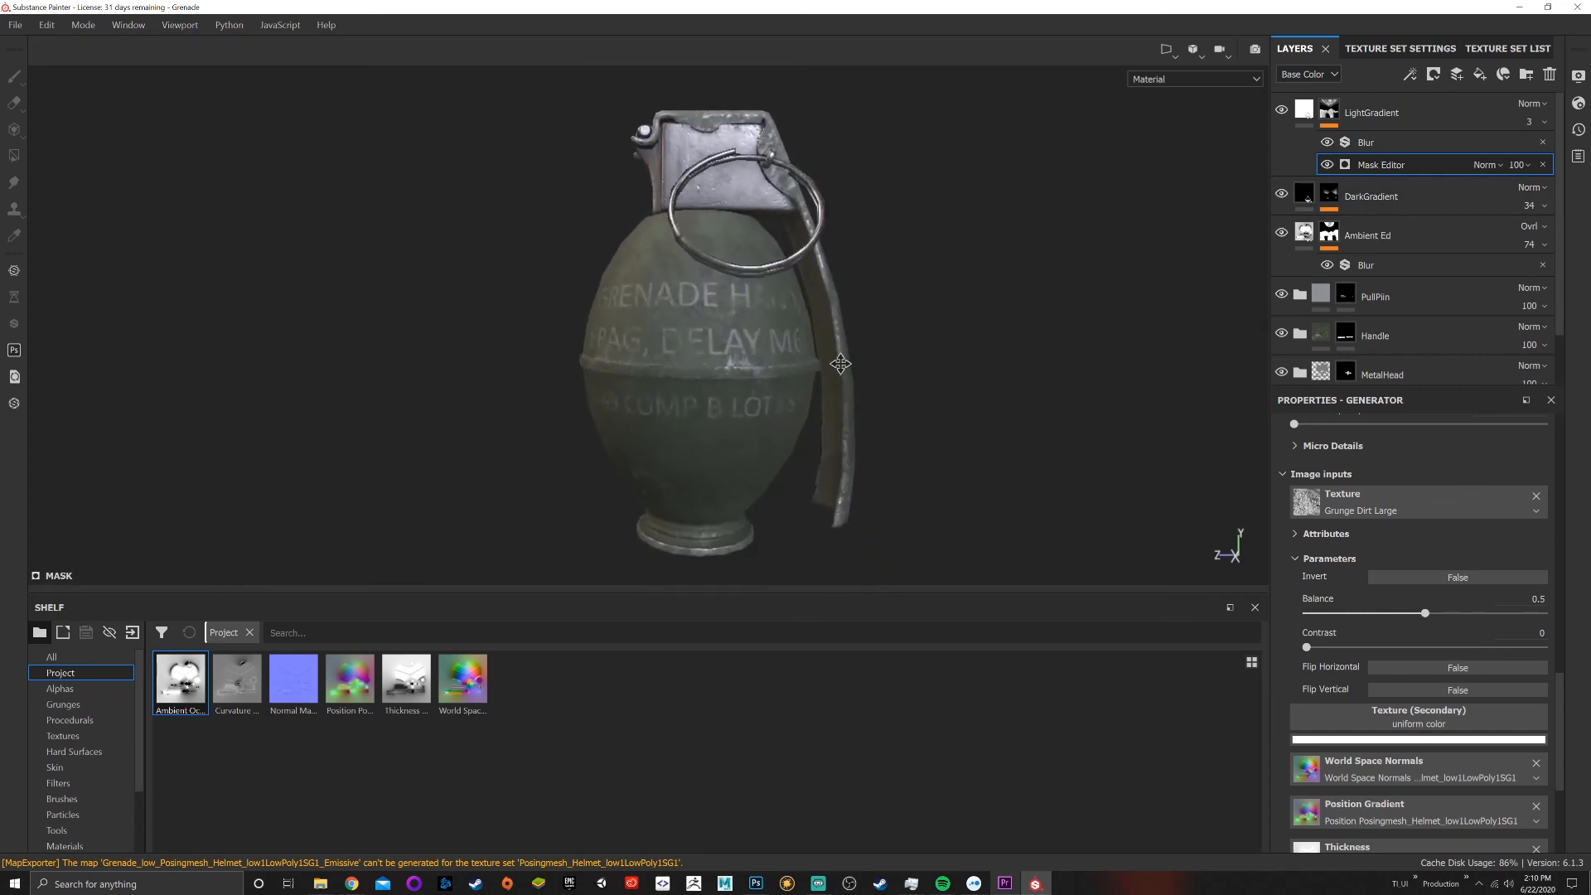
right_click_drag(842, 362, 781, 291, "alt")
left_click_drag(781, 291, 797, 369, "alt")
scroll(752, 349, "up", 2)
scroll(858, 372, "down", 4)
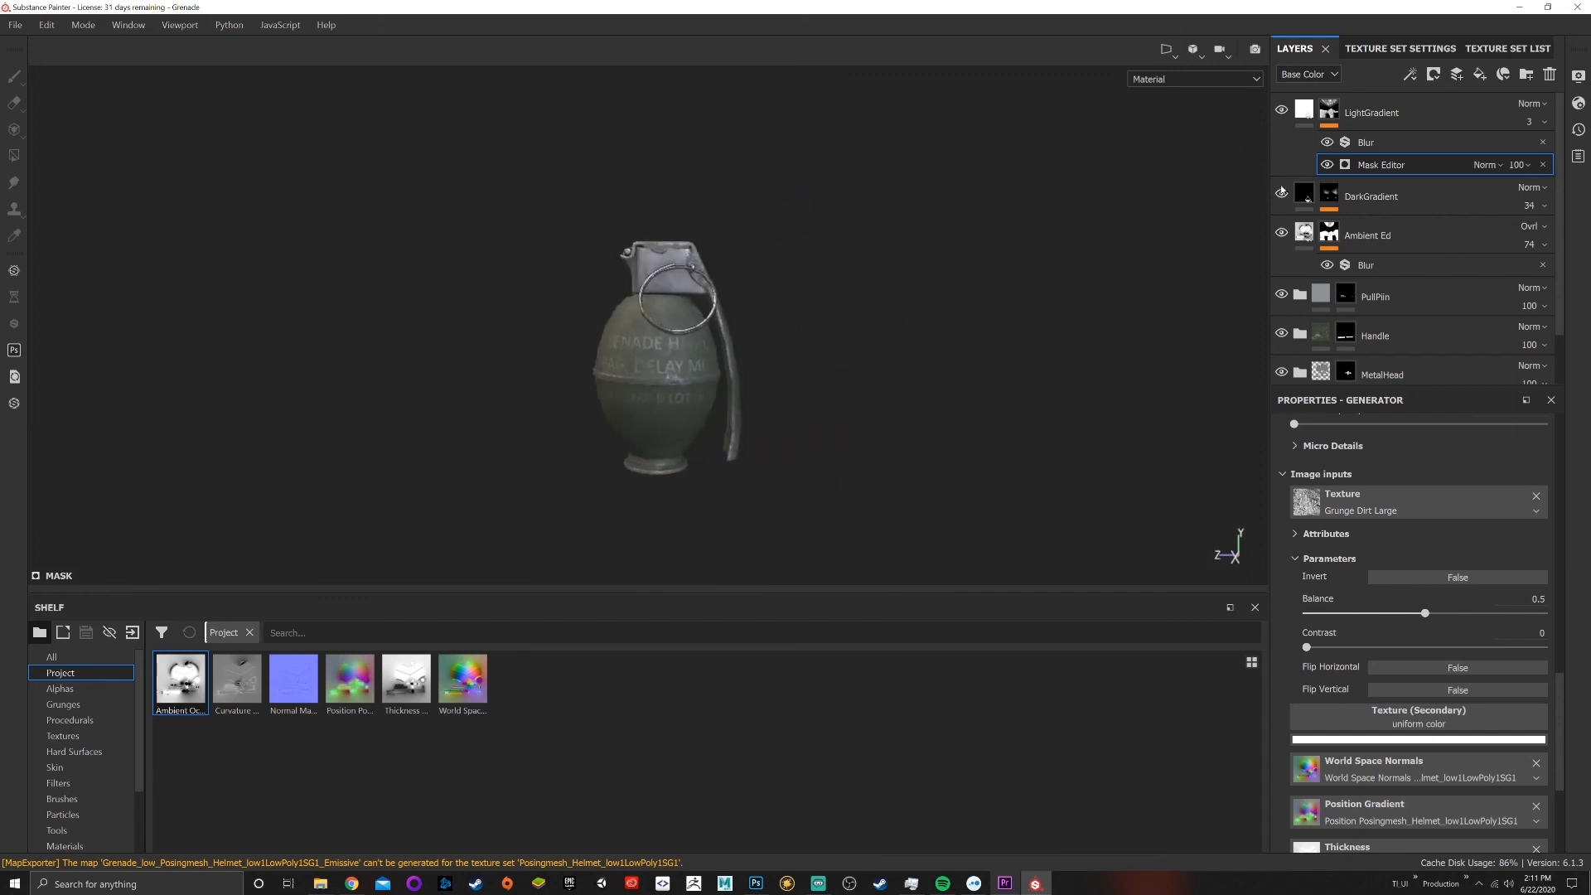
Change the DarkGradient layer's base color from pure black to a very dark gray
left_click(1304, 195)
left_click(1388, 708)
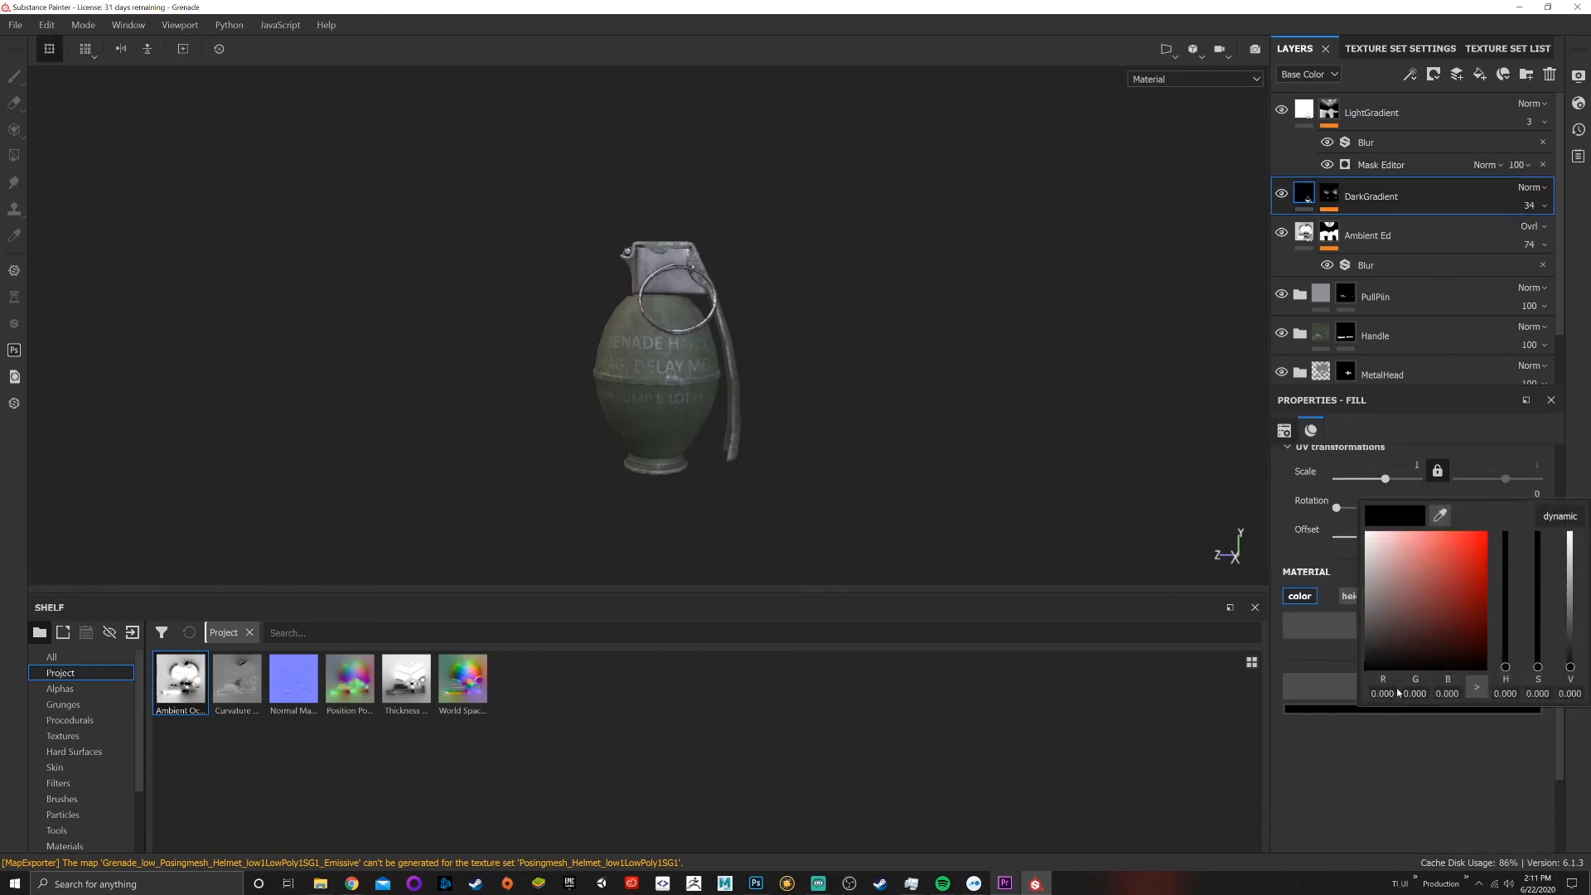
left_click(1379, 659)
left_click(948, 483)
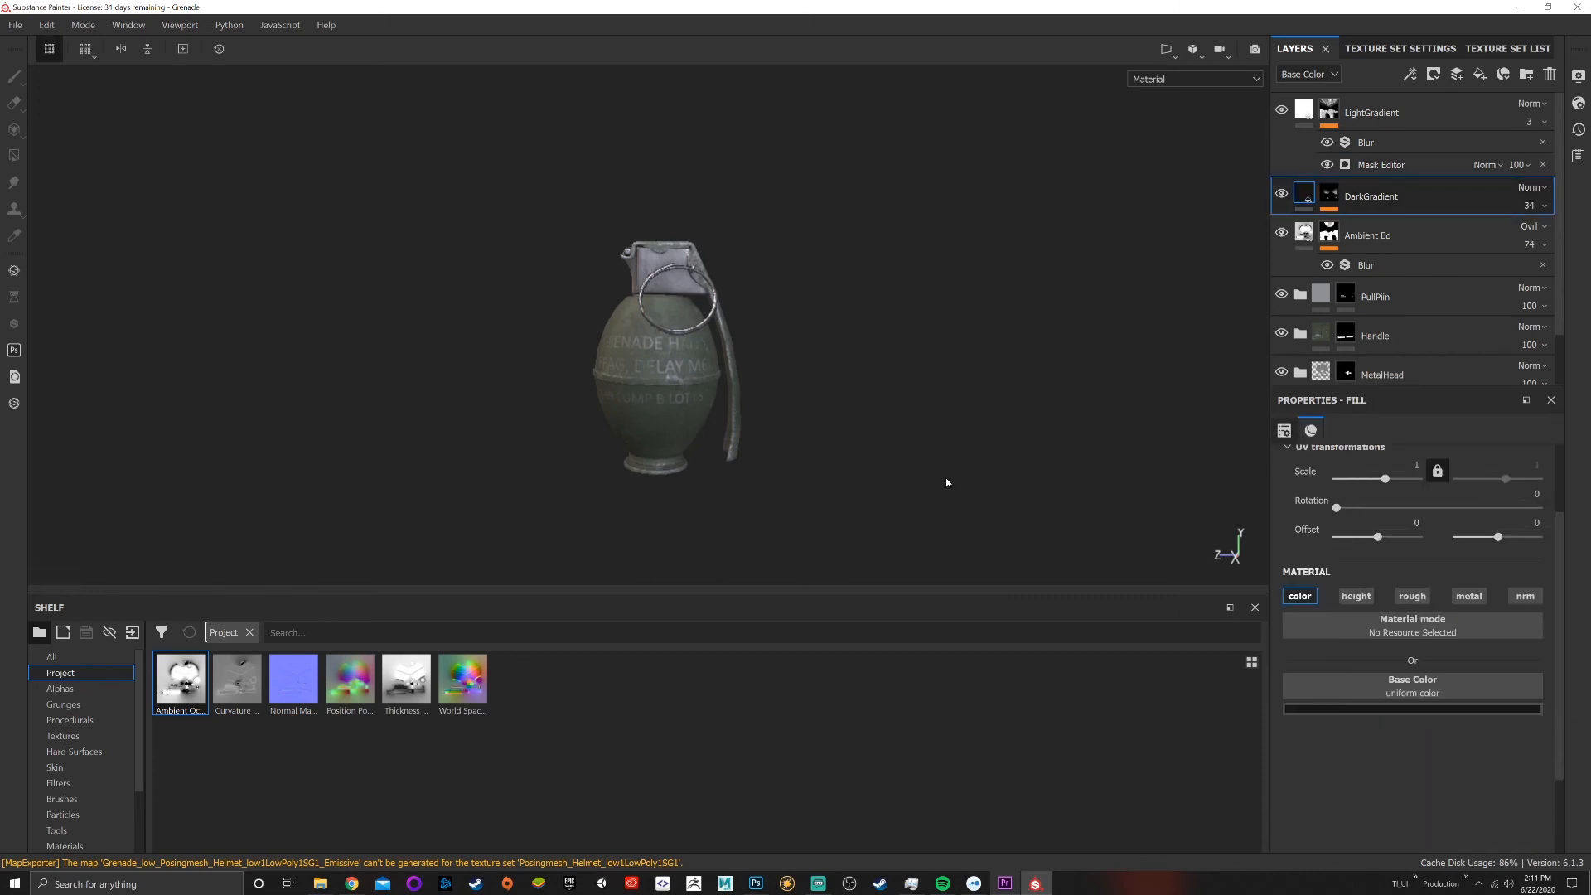